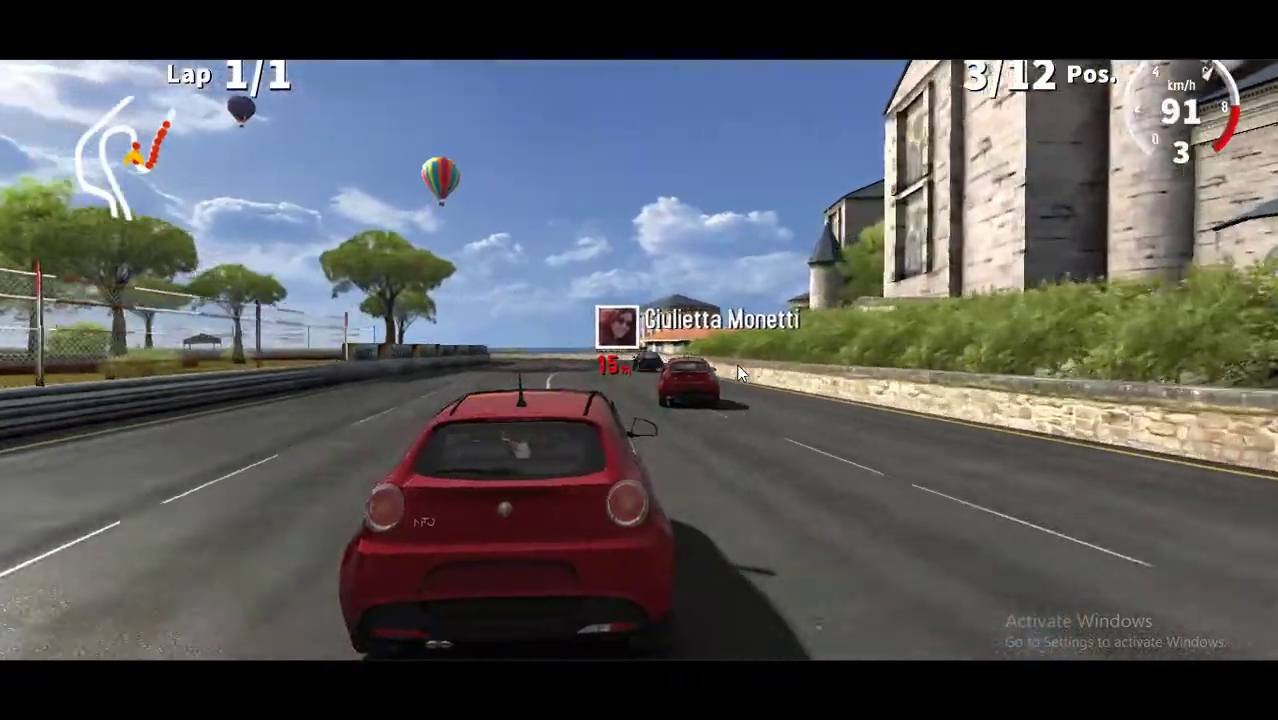
{"action": "key", "text": "Left"}
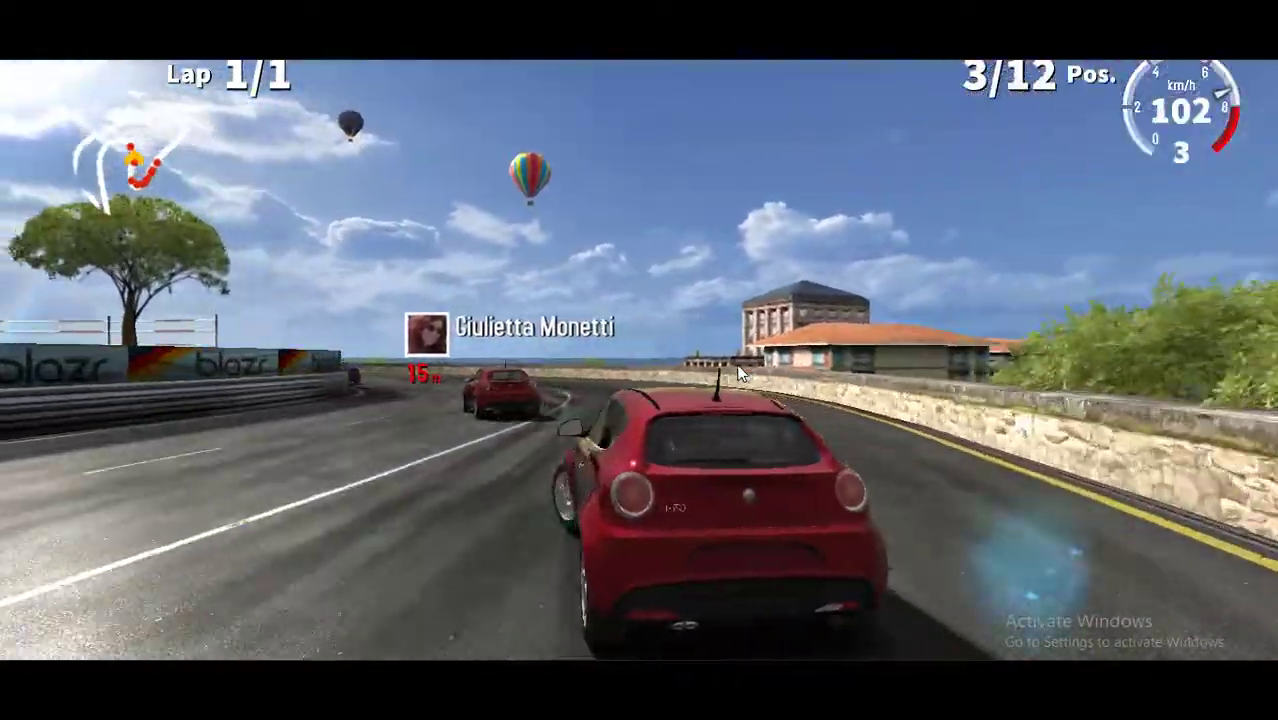
{"action": "key", "text": "Left"}
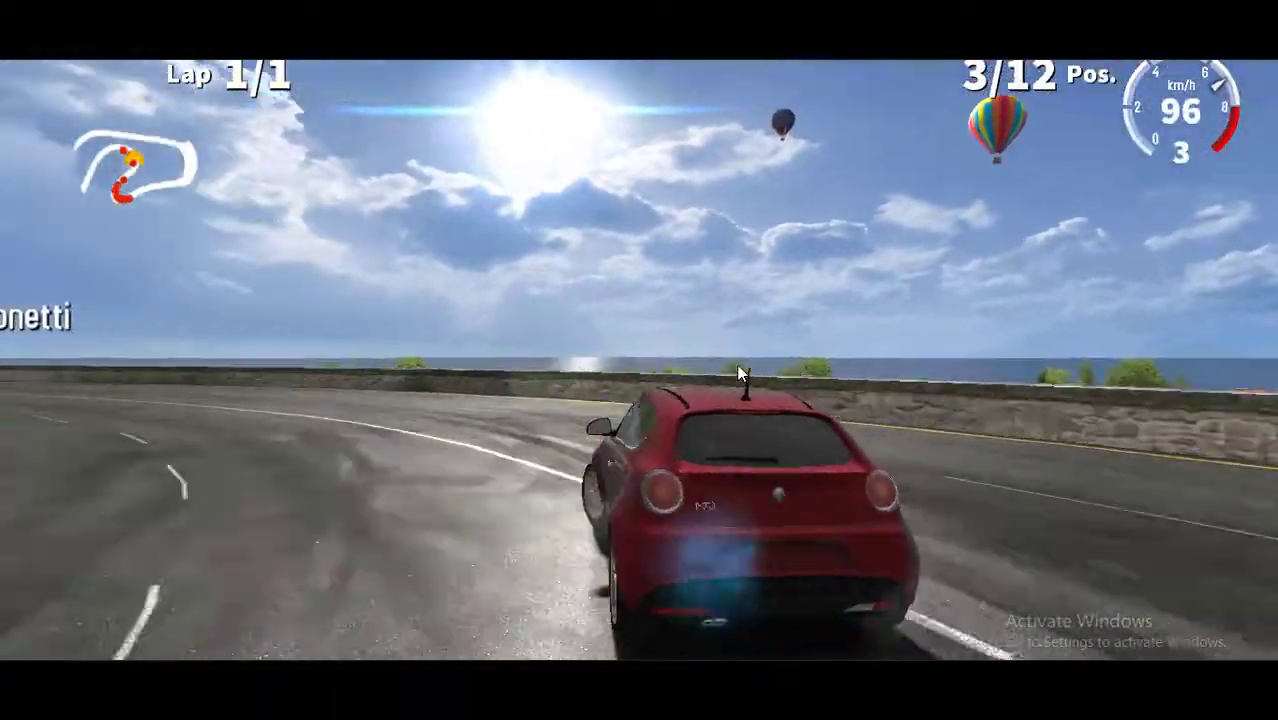
{"action": "key", "text": "Left"}
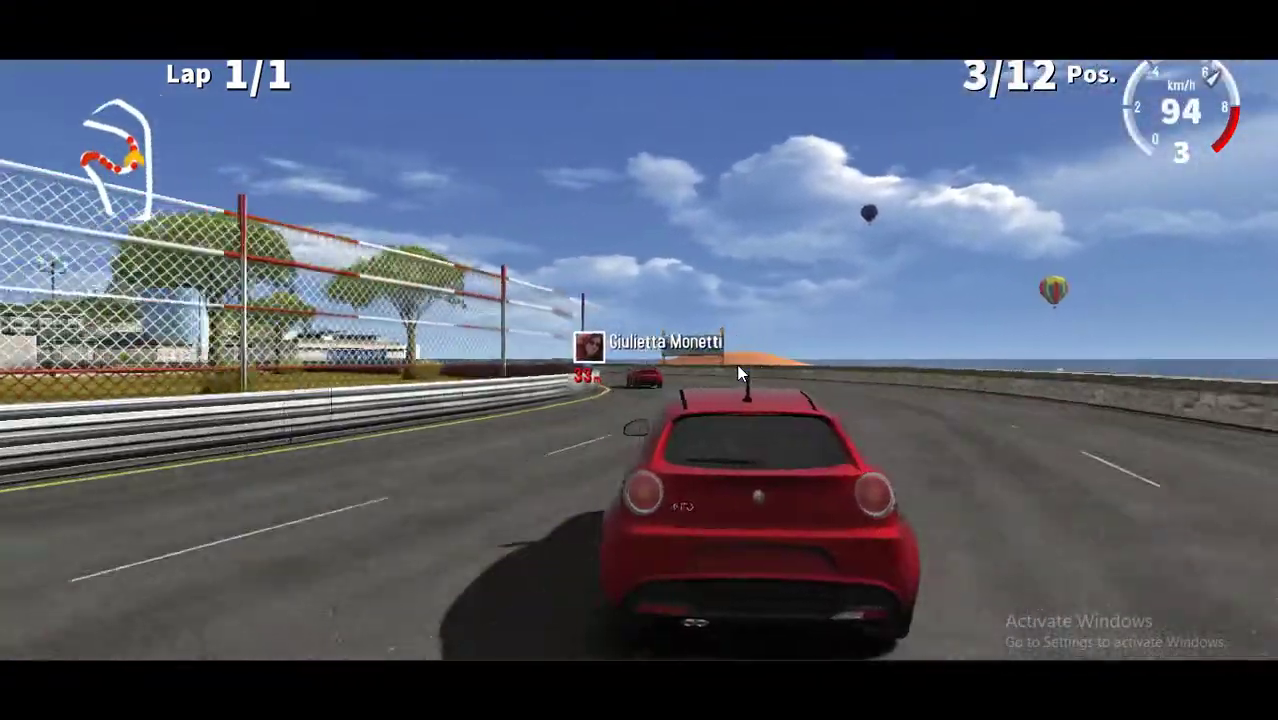
{"action": "key", "text": "Left"}
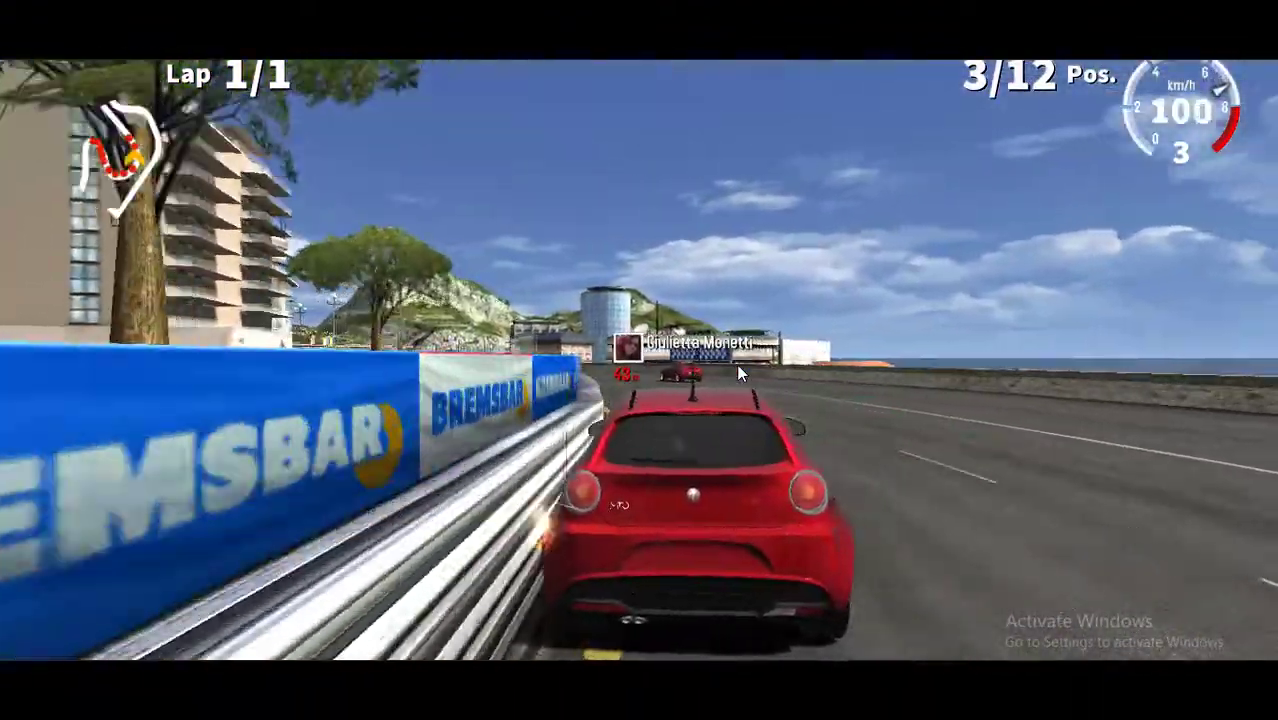
{"action": "key", "text": "Left"}
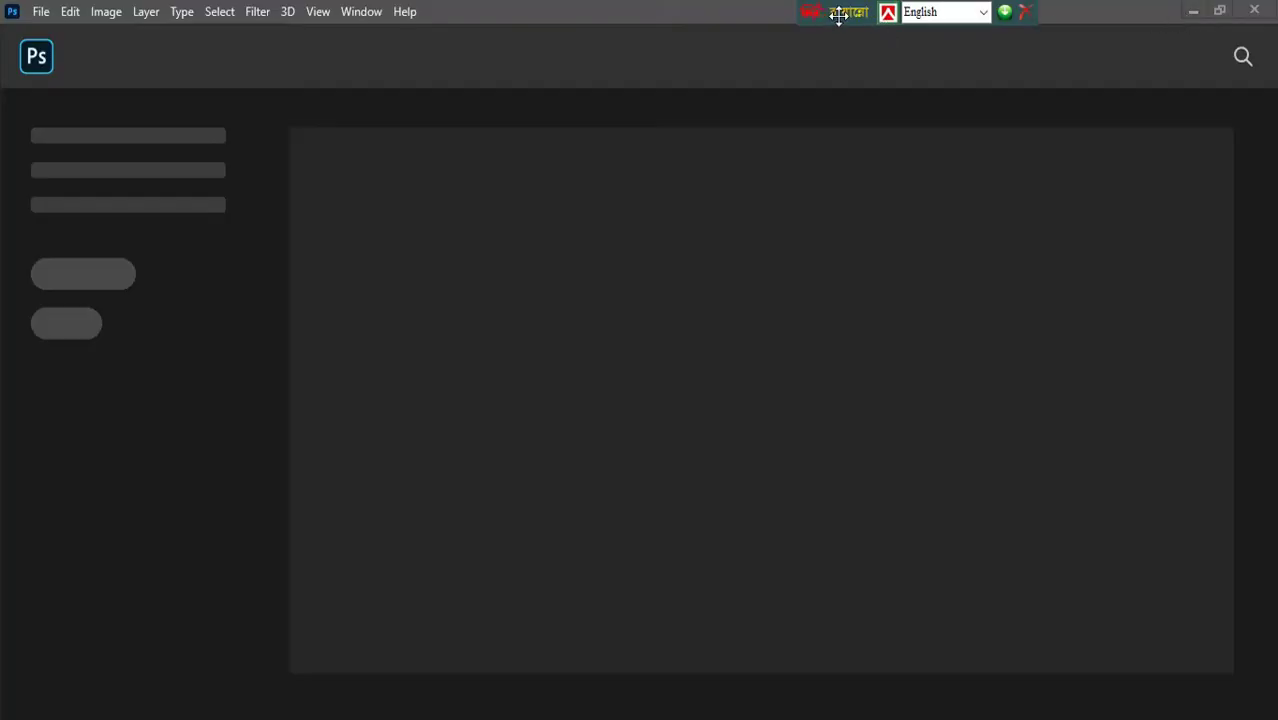
Open the photo DSC_0408.NEF.nef through Camera Raw with its settings unchanged, and dock its document window as a tab
{"action": "left_click_drag", "start_coordinate": [838, 14], "coordinate": [901, 14]}
{"action": "left_click", "coordinate": [43, 14]}
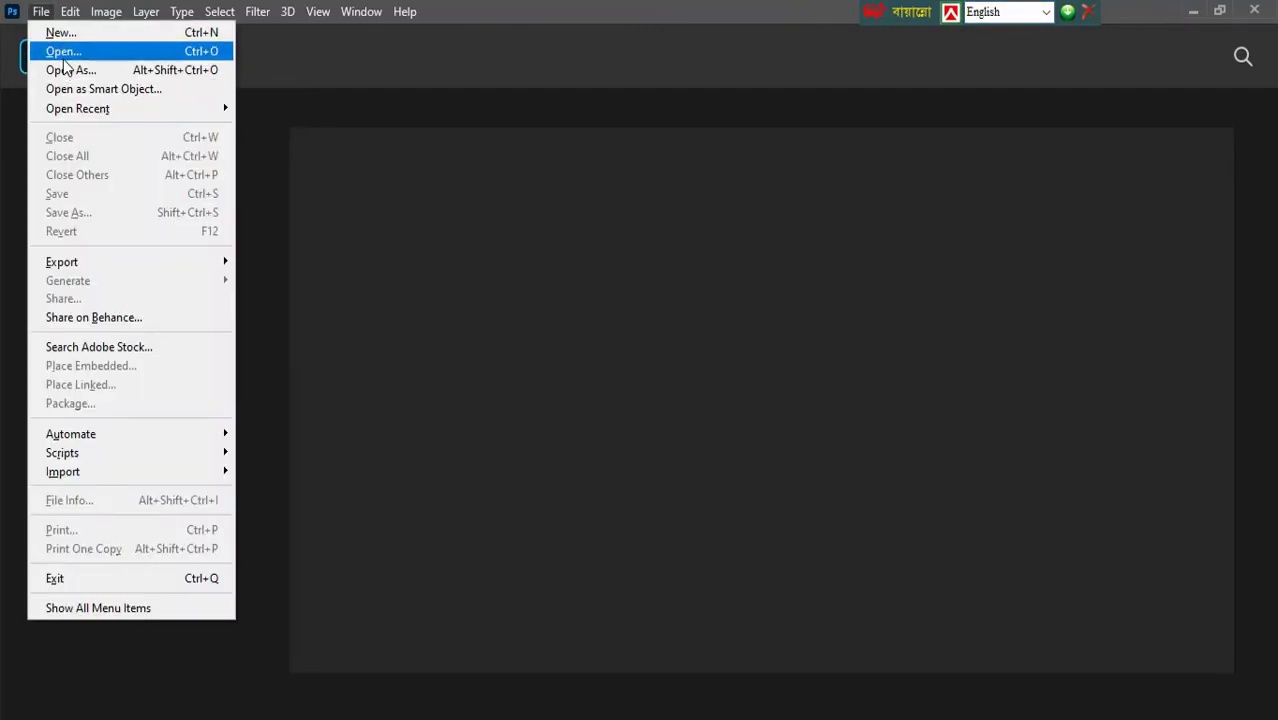
{"action": "left_click", "coordinate": [60, 51]}
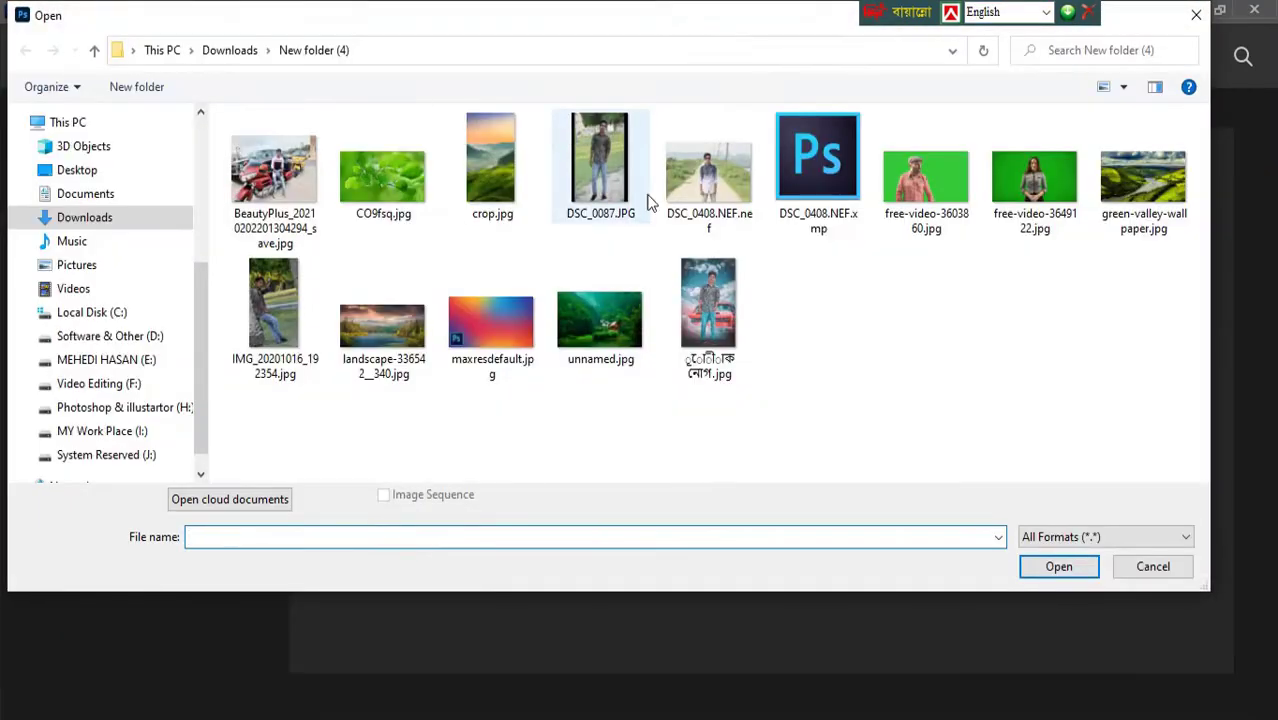
{"action": "double_click", "coordinate": [685, 172]}
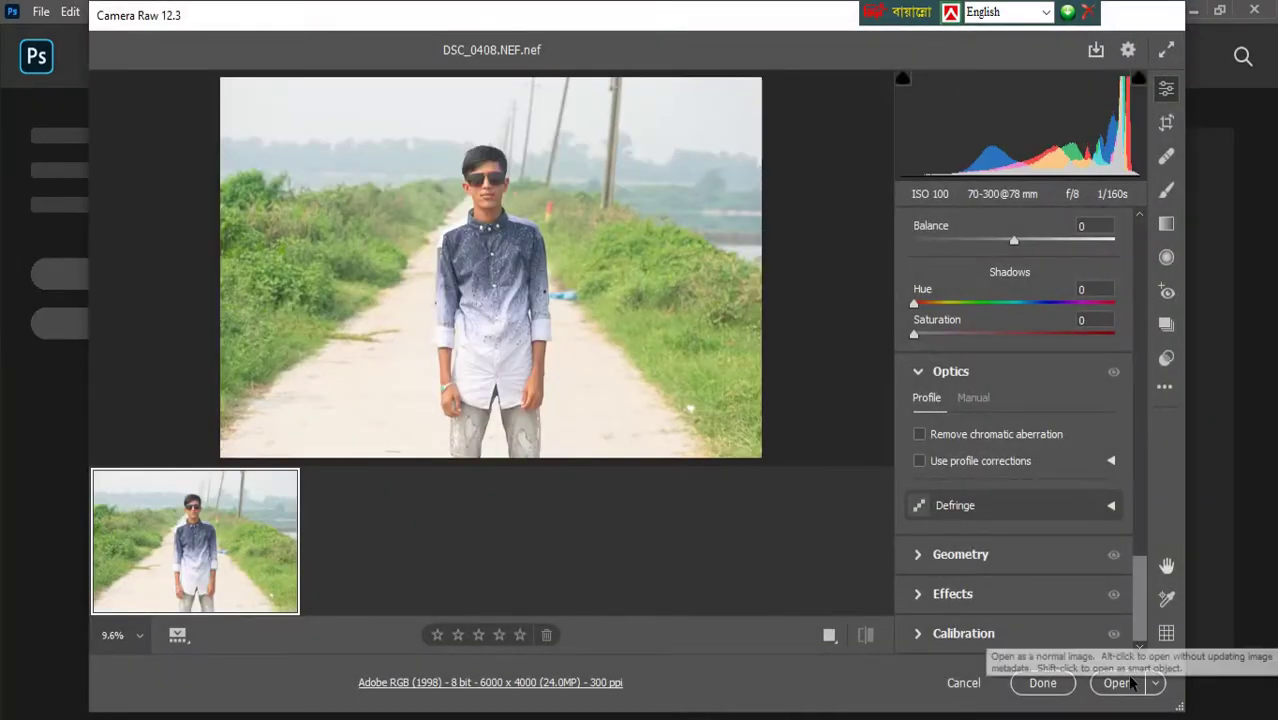
{"action": "left_click", "coordinate": [1126, 680]}
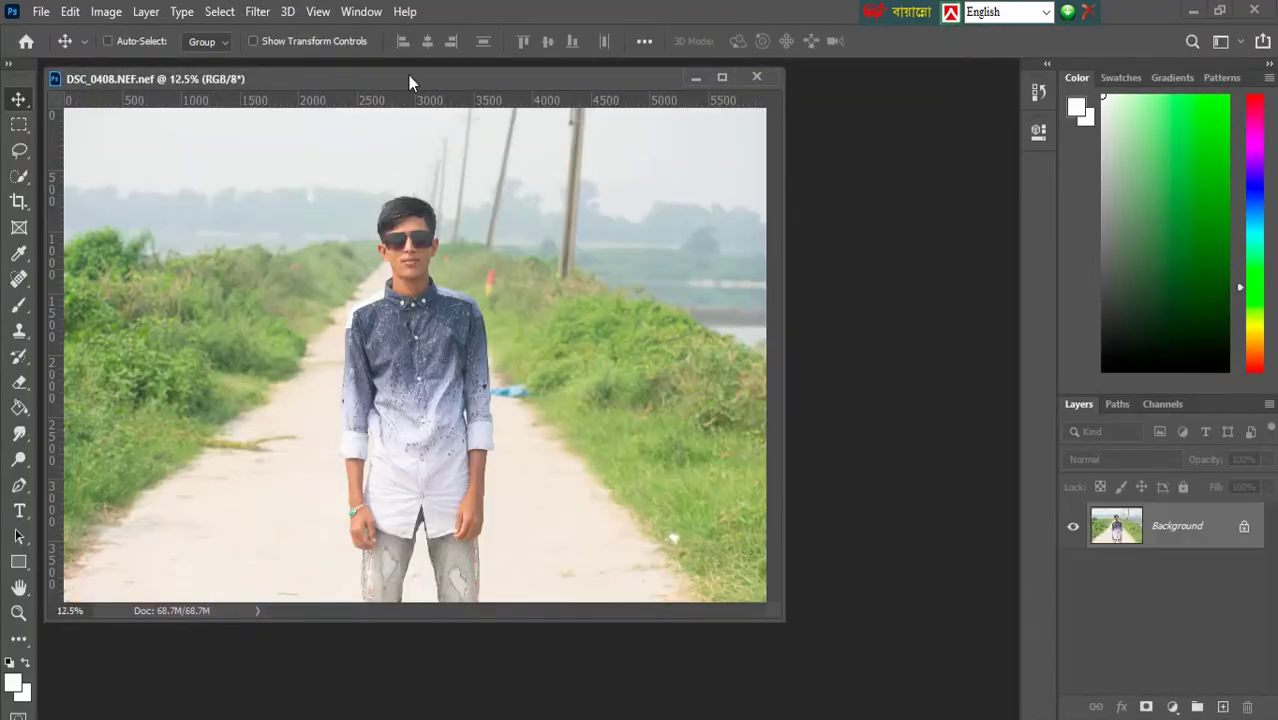
{"action": "left_click_drag", "start_coordinate": [409, 84], "coordinate": [440, 72]}
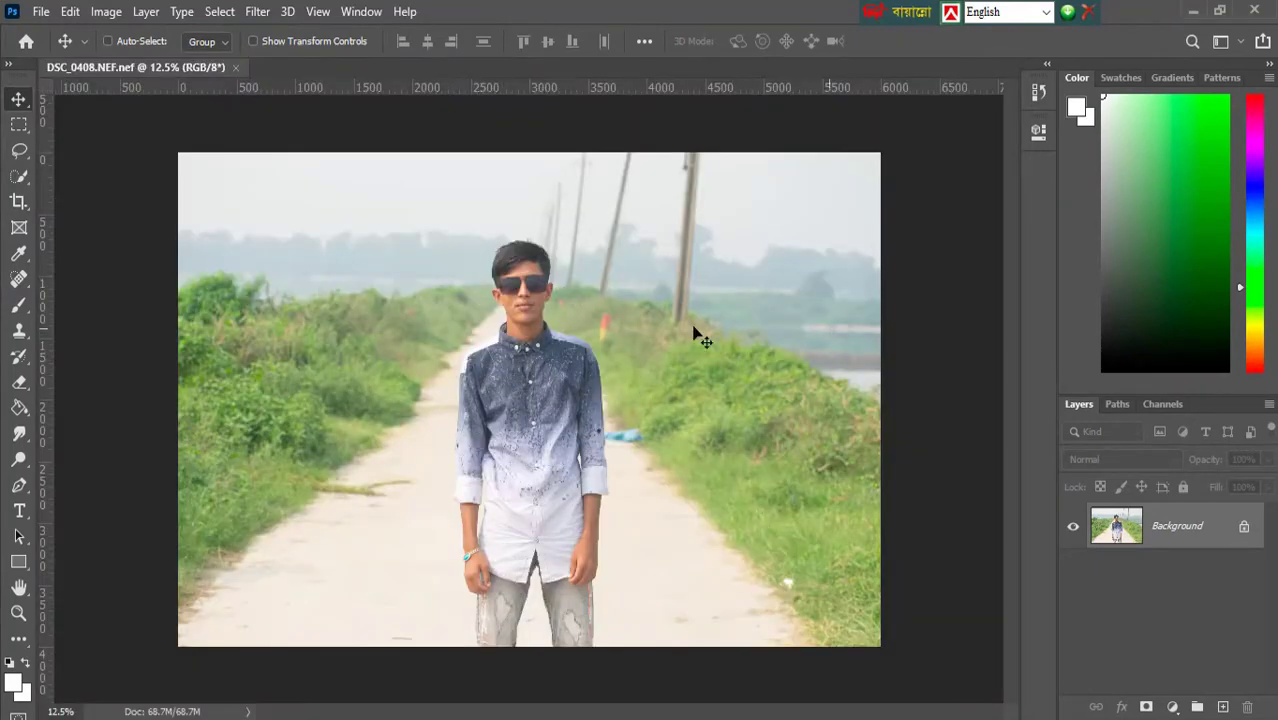
Apply a Shadows/Highlights adjustment to the photo with the Shadows amount at 33% and Highlights at 0%
{"action": "left_click", "coordinate": [105, 11]}
{"action": "mouse_move", "coordinate": [133, 68]}
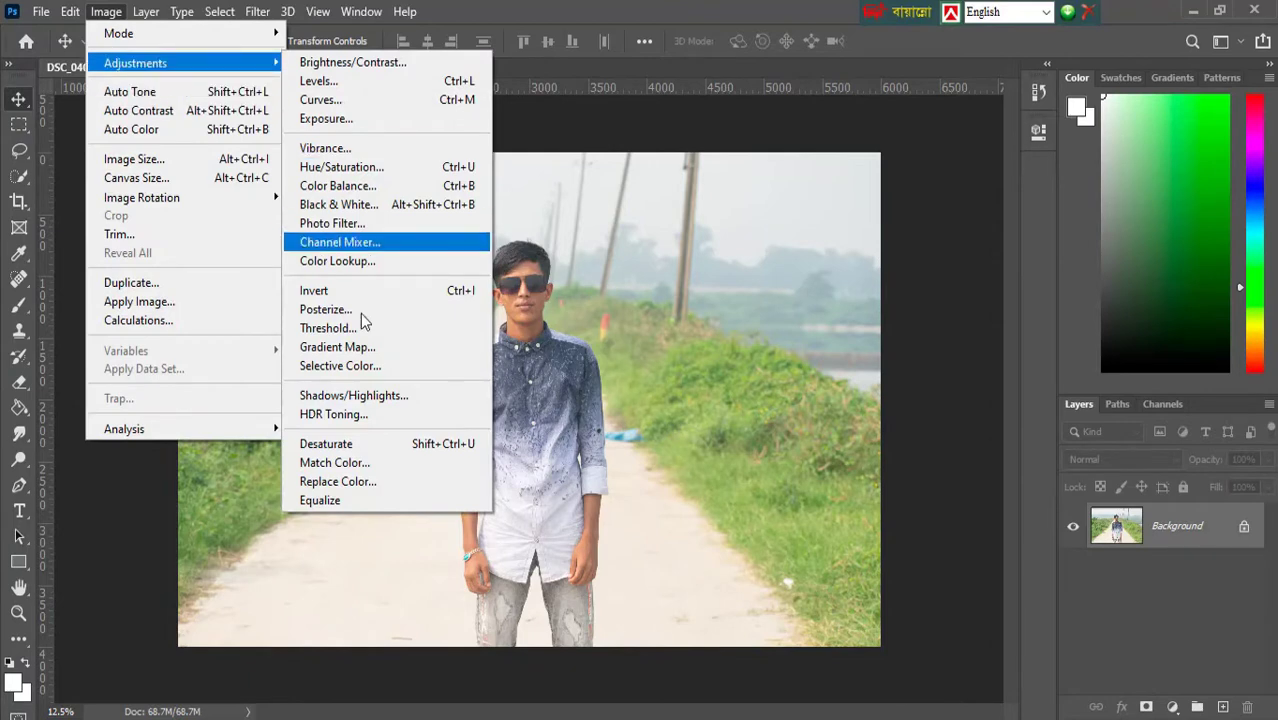
{"action": "left_click", "coordinate": [360, 397]}
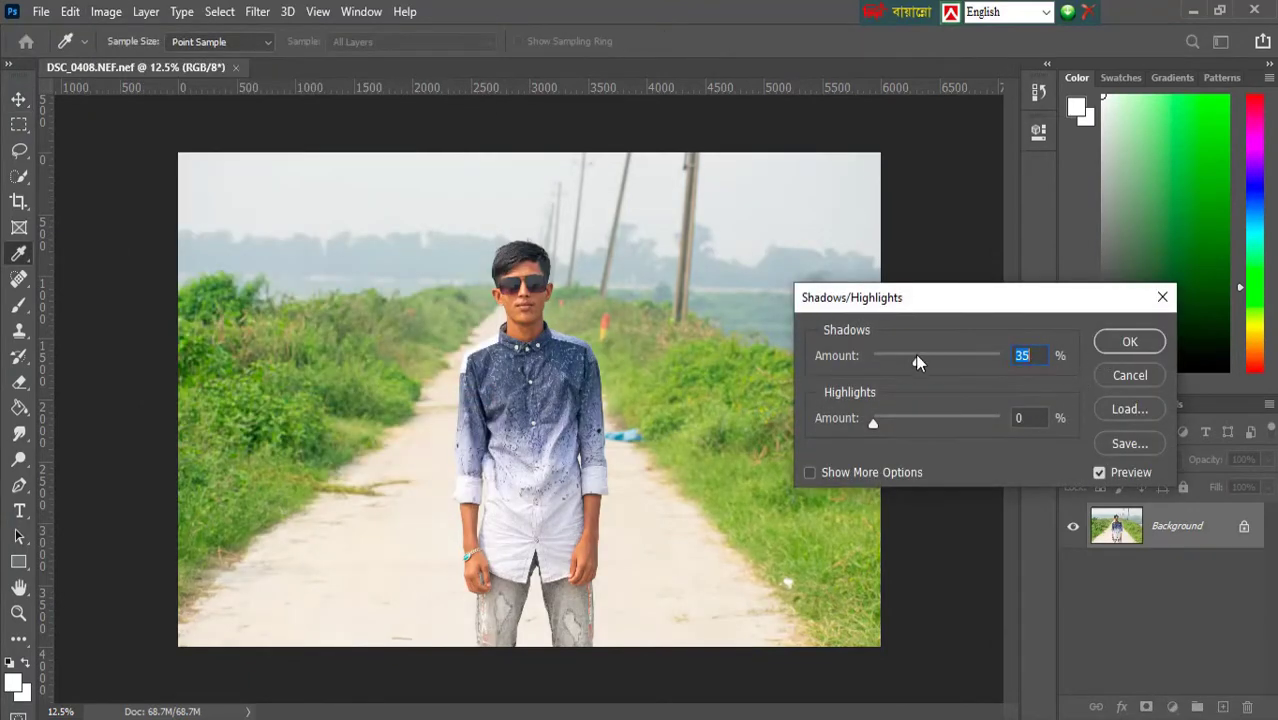
{"action": "mouse_move", "coordinate": [905, 356]}
{"action": "left_mouse_down"}
{"action": "mouse_move", "coordinate": [941, 362]}
{"action": "mouse_move", "coordinate": [914, 366]}
{"action": "left_mouse_up"}
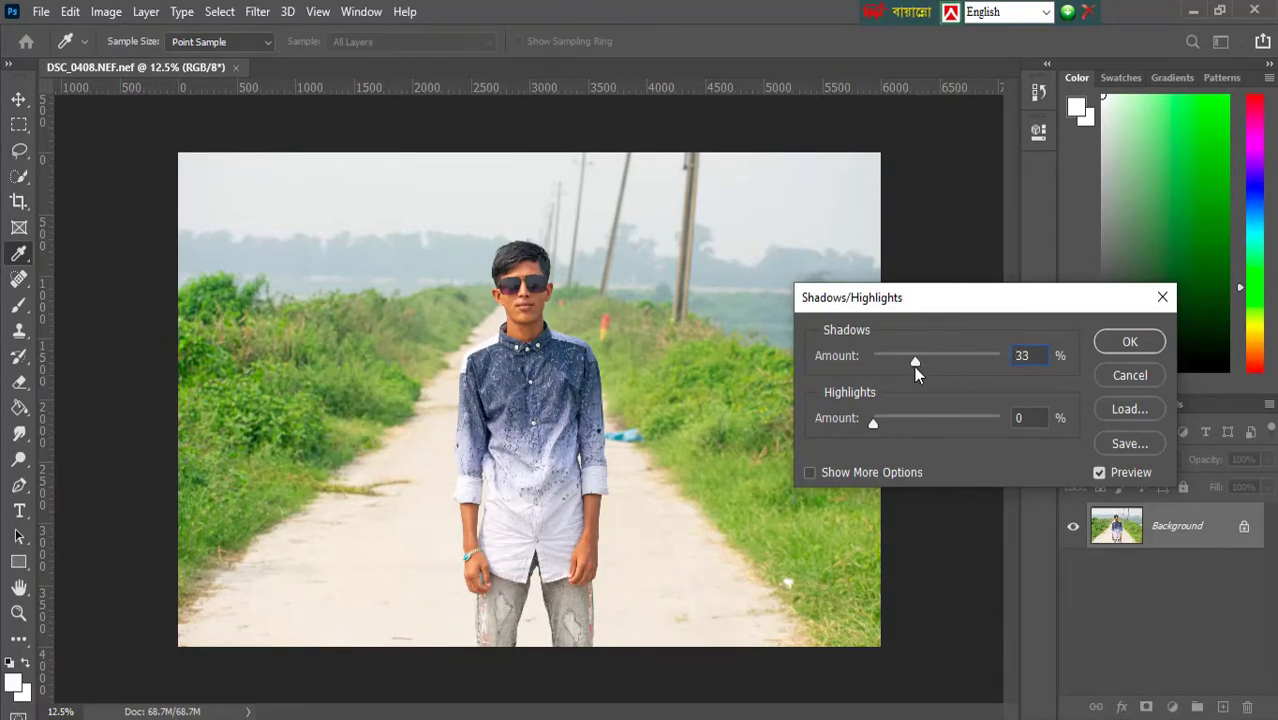
{"action": "left_click", "coordinate": [1115, 352]}
Crop the photo around the standing man using the 4 x 5 in 300 ppi preset
{"action": "left_click", "coordinate": [18, 612]}
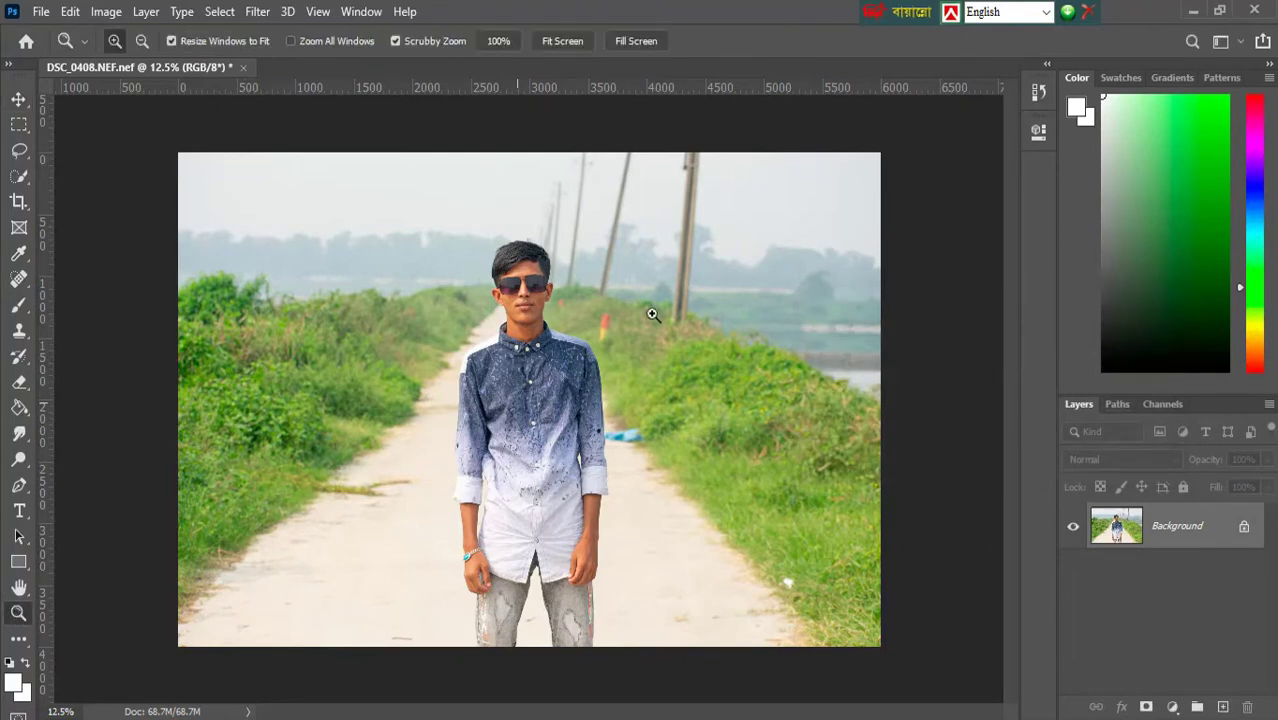
{"action": "left_click", "coordinate": [575, 295]}
{"action": "left_click", "coordinate": [463, 310]}
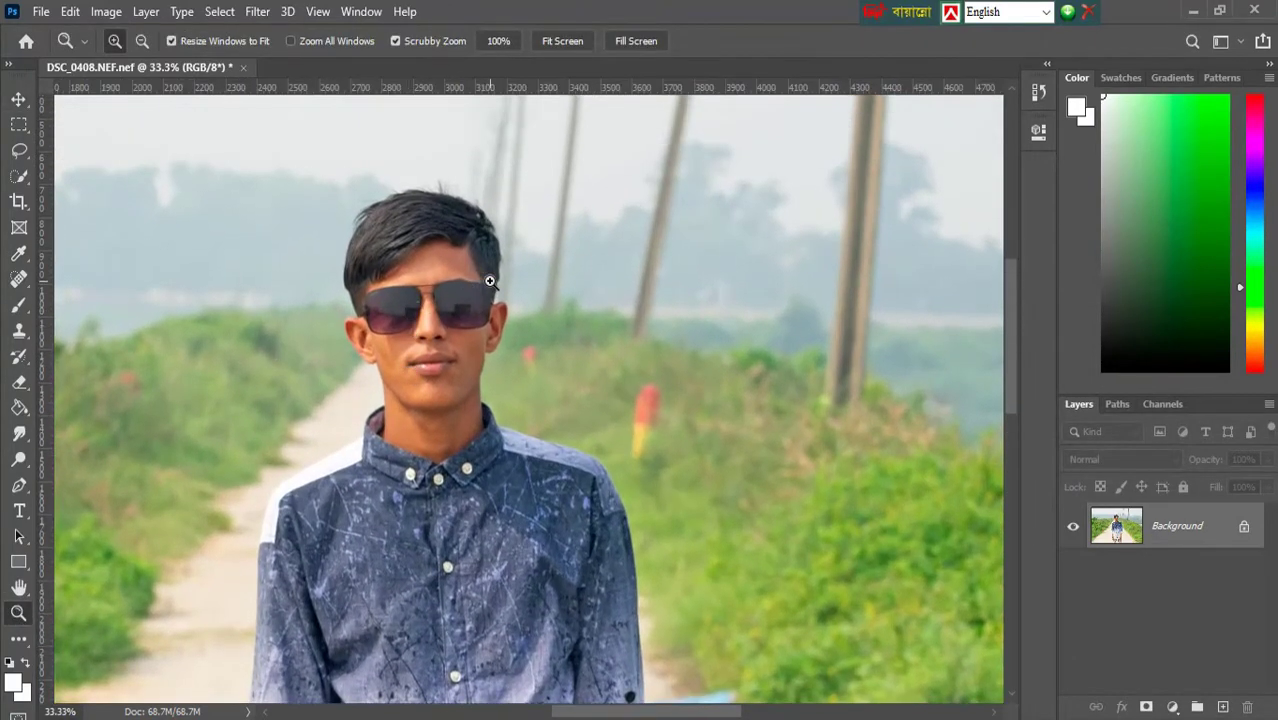
{"action": "right_click", "coordinate": [493, 287]}
{"action": "left_click", "coordinate": [531, 295]}
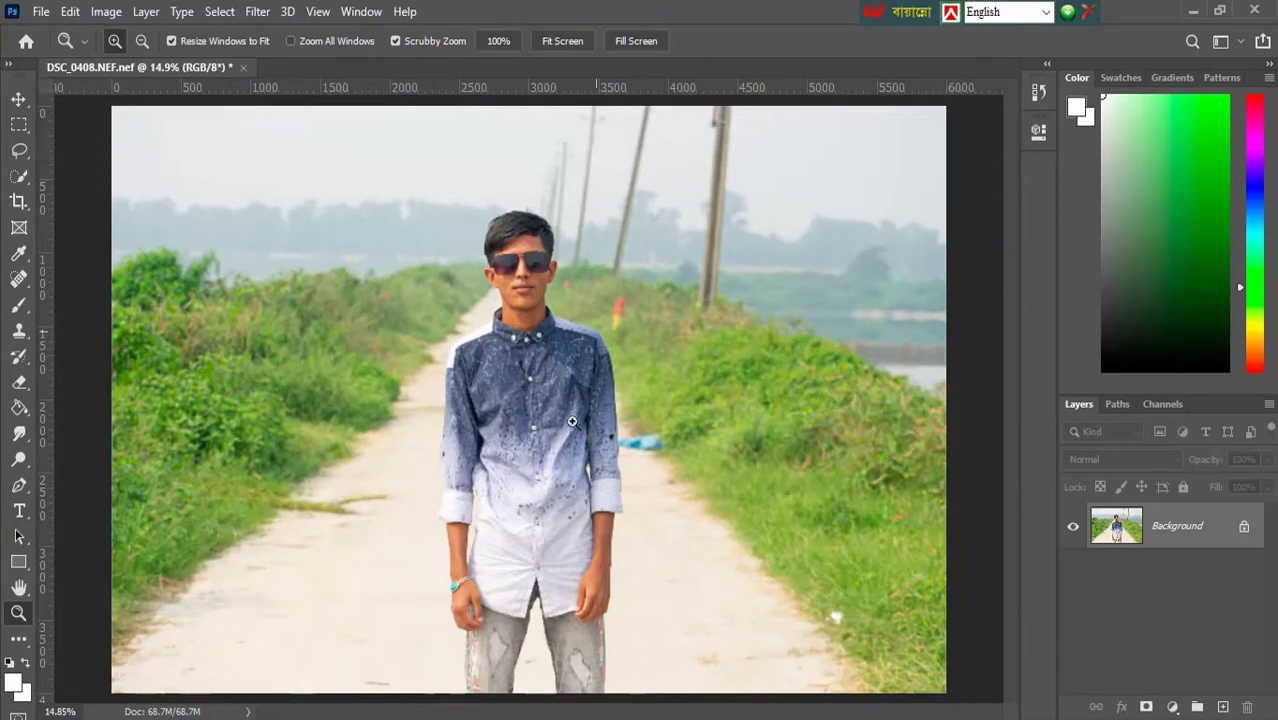
{"action": "left_click", "coordinate": [19, 202]}
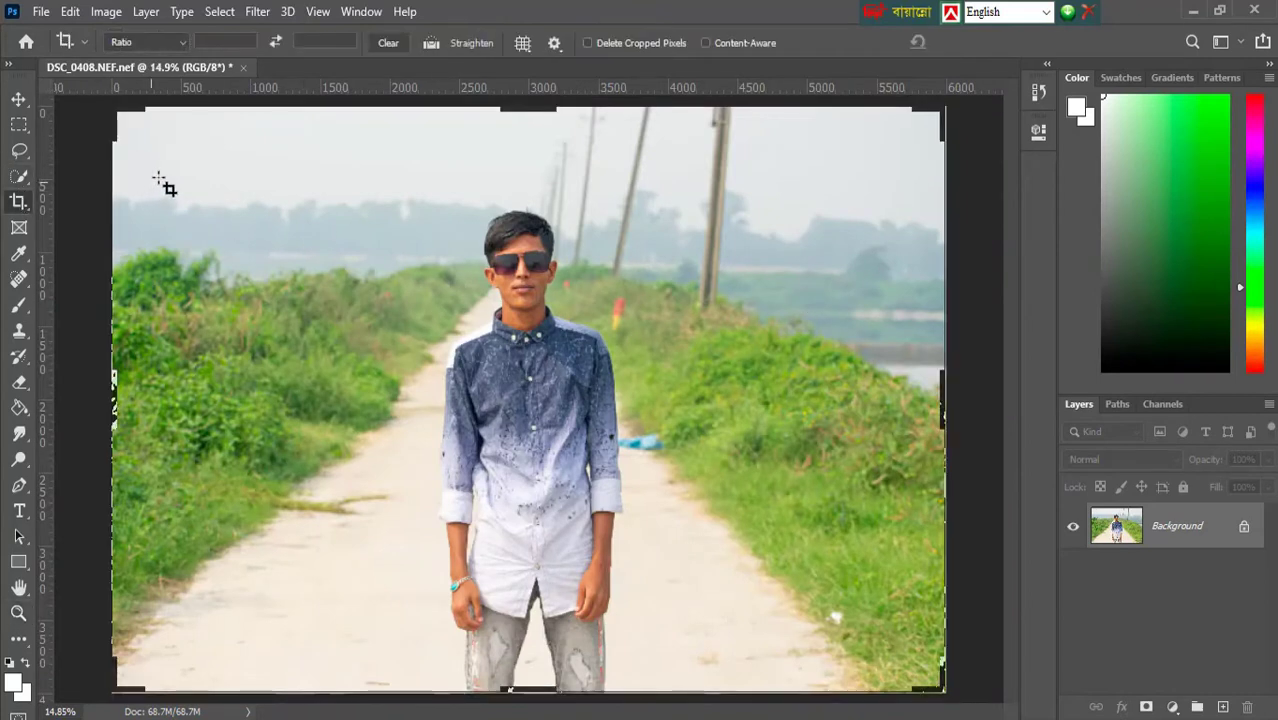
{"action": "left_click", "coordinate": [152, 46]}
{"action": "left_click", "coordinate": [177, 222]}
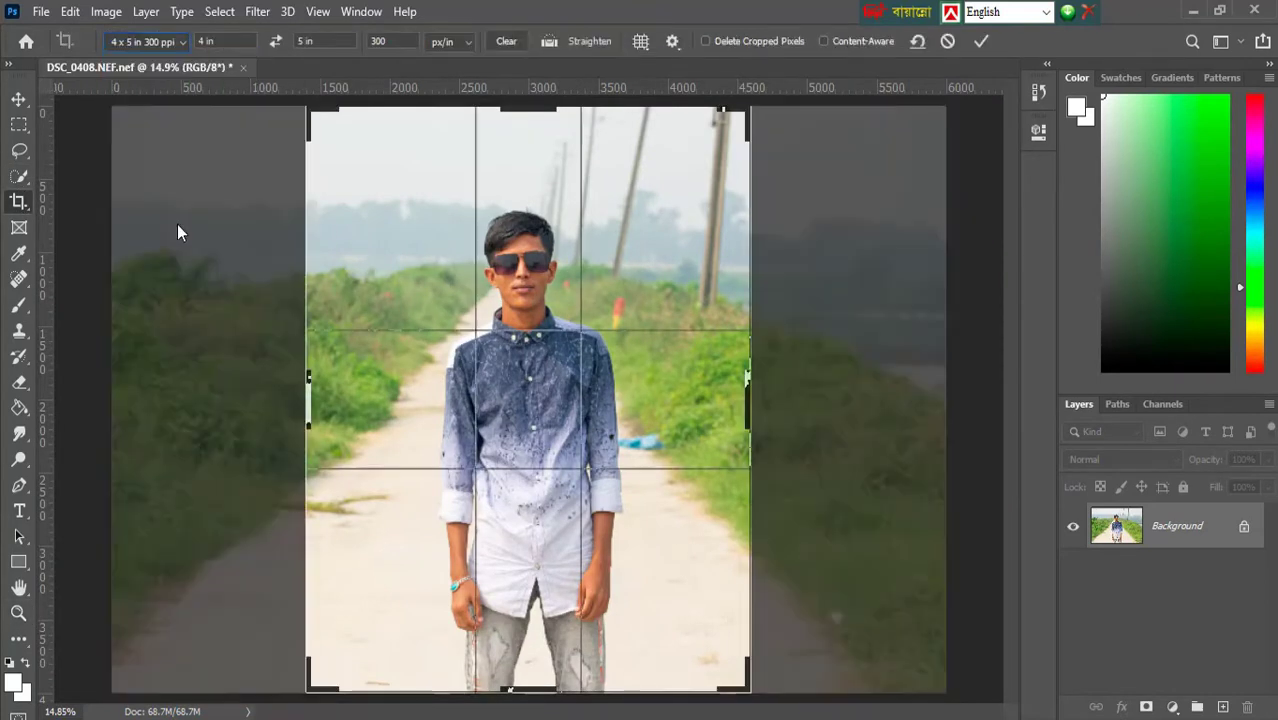
{"action": "left_click", "coordinate": [553, 338]}
{"action": "left_click_drag", "start_coordinate": [604, 368], "coordinate": [597, 360]}
{"action": "left_click", "coordinate": [583, 377]}
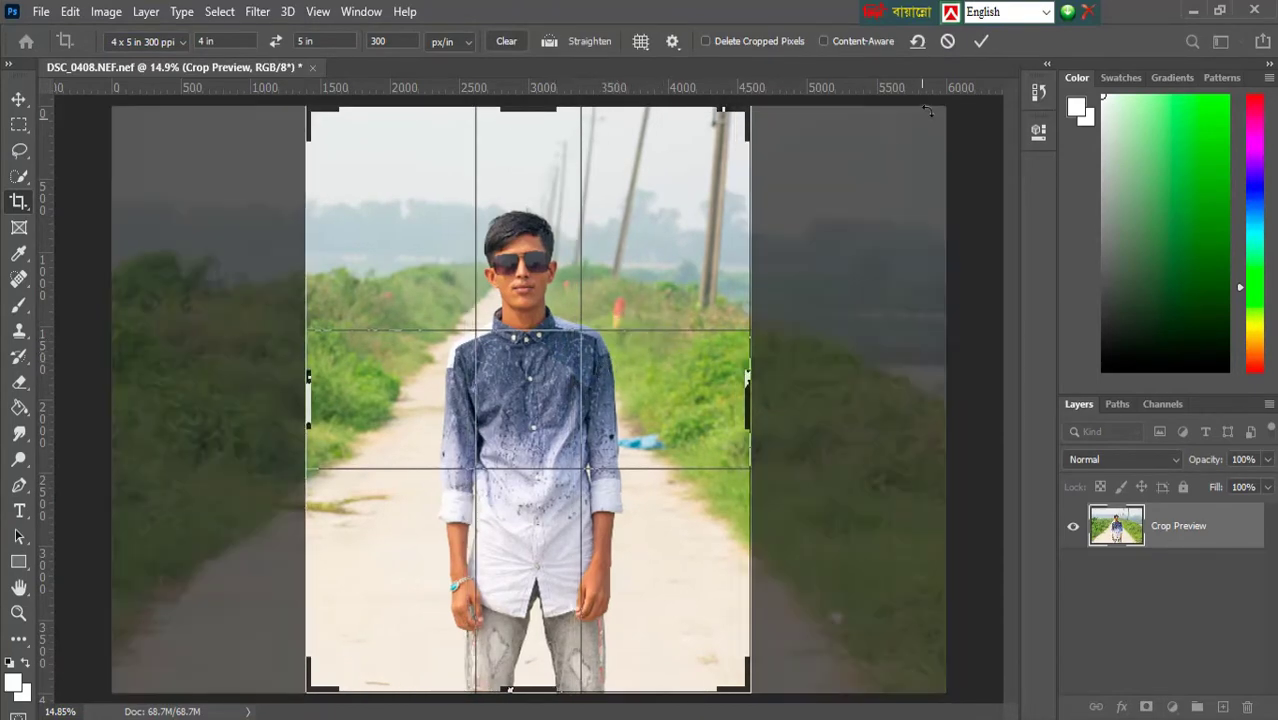
{"action": "left_click", "coordinate": [981, 42]}
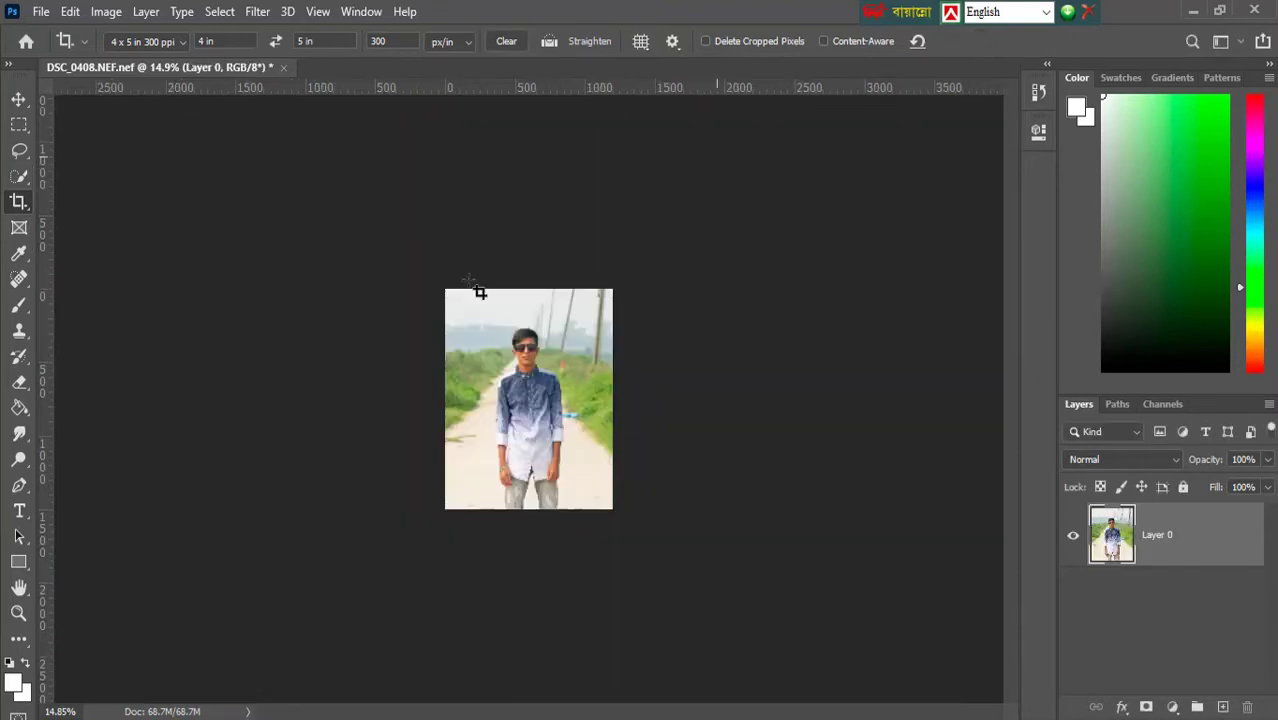
Flatten the cropped image into a single Background layer
{"action": "left_click", "coordinate": [18, 611]}
{"action": "left_click", "coordinate": [545, 400]}
{"action": "left_click", "coordinate": [546, 400]}
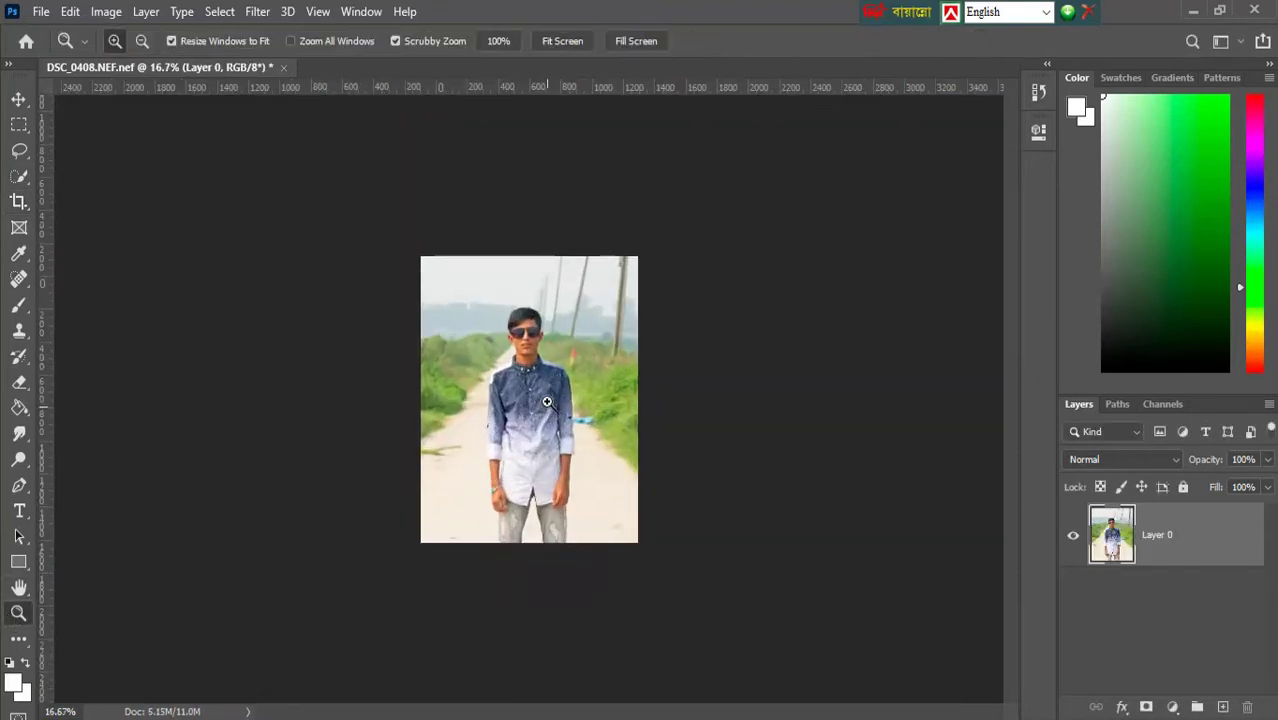
{"action": "left_click", "coordinate": [546, 399]}
{"action": "left_click", "coordinate": [546, 396]}
{"action": "scroll", "coordinate": [544, 380], "scroll_direction": "up", "scroll_amount": 2}
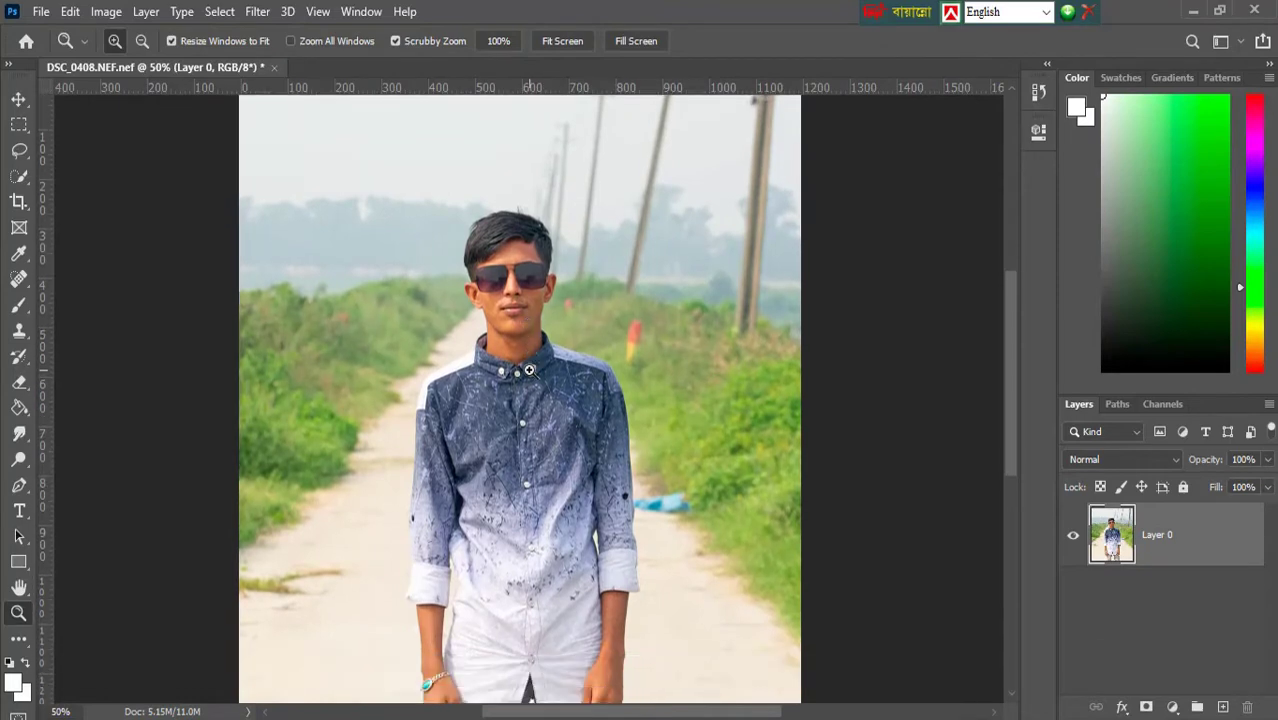
{"action": "right_click", "coordinate": [530, 370]}
{"action": "left_click", "coordinate": [565, 380]}
{"action": "left_click", "coordinate": [18, 101]}
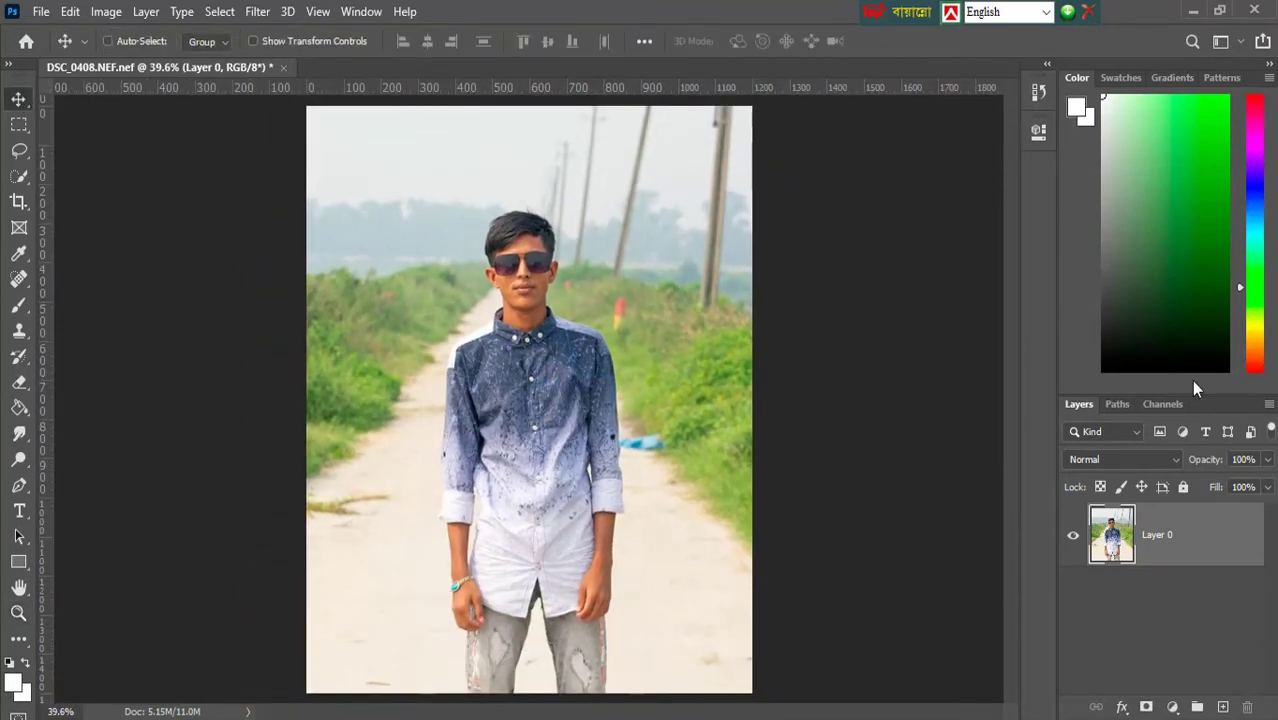
{"action": "left_click", "coordinate": [1268, 404]}
{"action": "left_click", "coordinate": [1129, 620]}
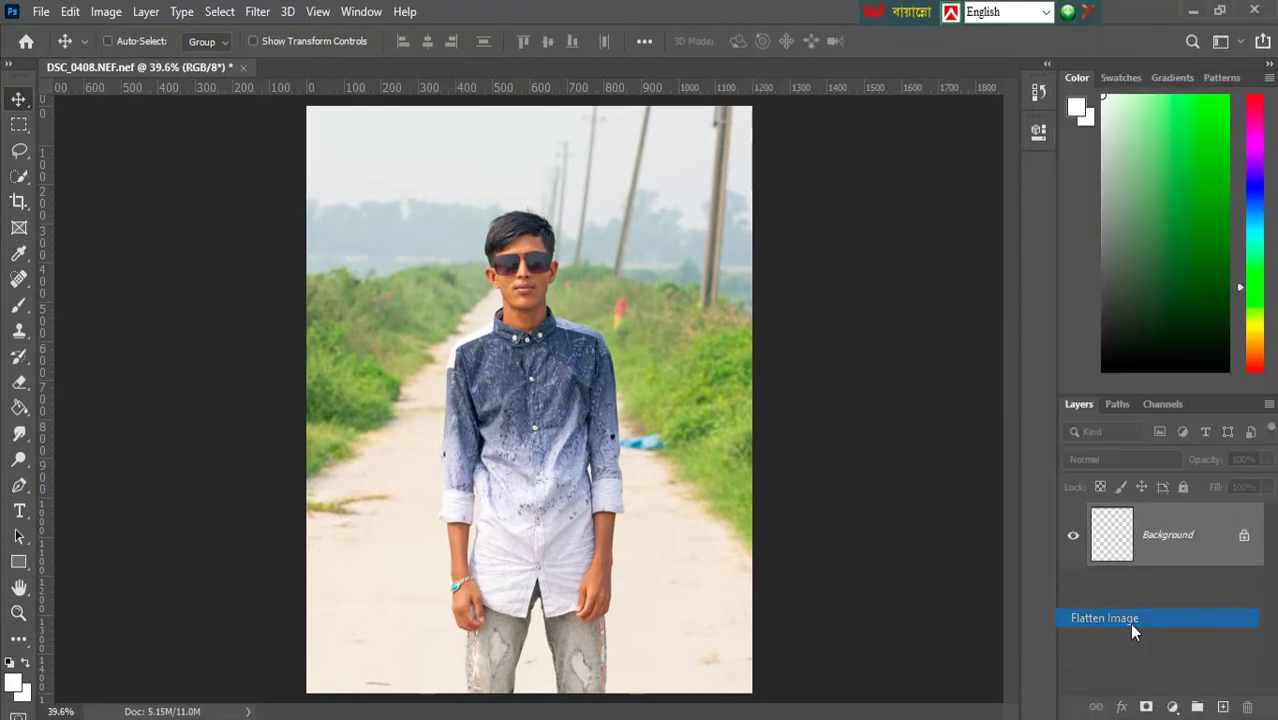
{"action": "key", "text": "ctrl+j"}
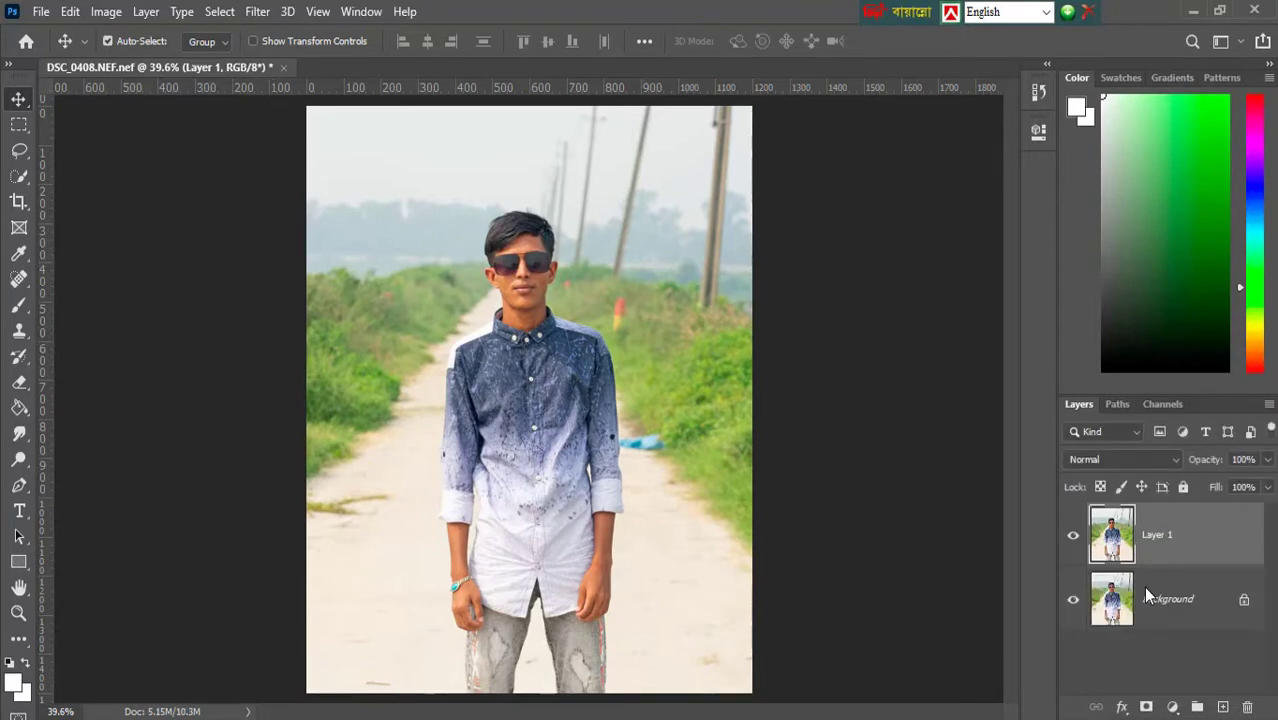
{"action": "key", "text": "alt+BackSpace"}
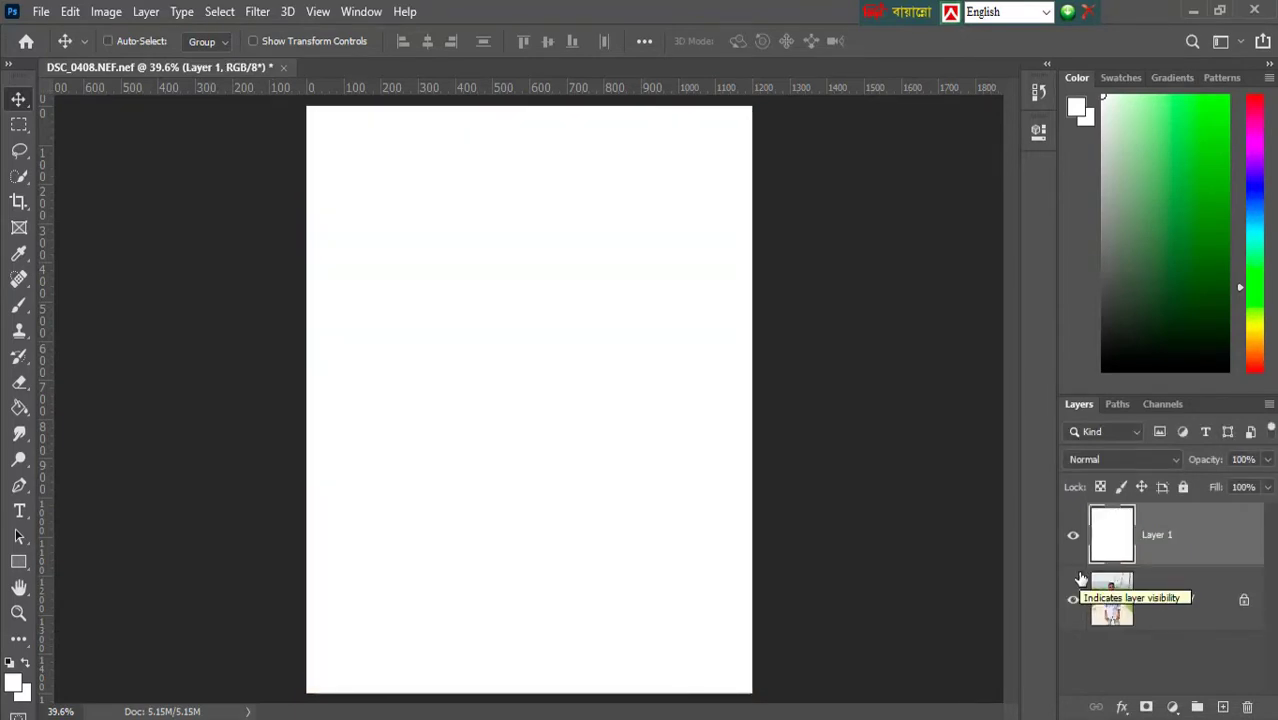
{"action": "key", "text": "ctrl+z"}
{"action": "key", "text": "ctrl+z"}
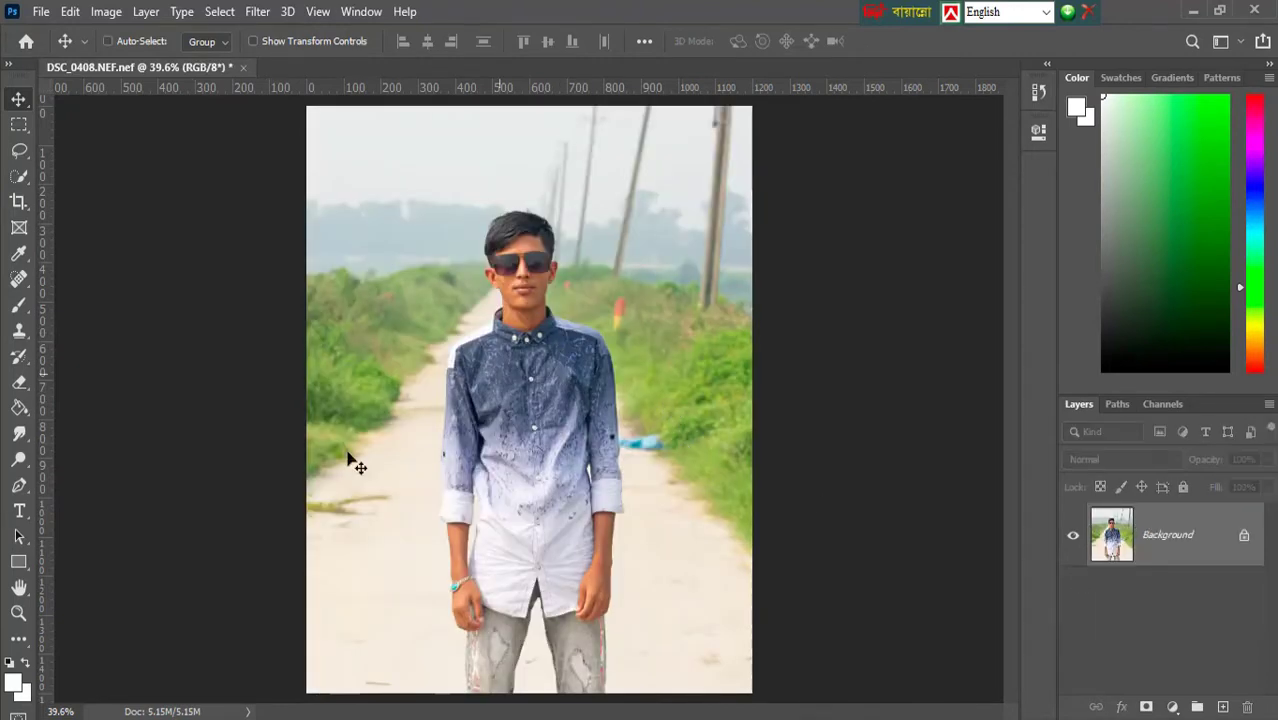
Start a Pen tool path at the photo's lower edge and trace the outer edge of the left-hand trouser leg up to the hand
{"action": "left_click", "coordinate": [18, 613]}
{"action": "left_click", "coordinate": [502, 538]}
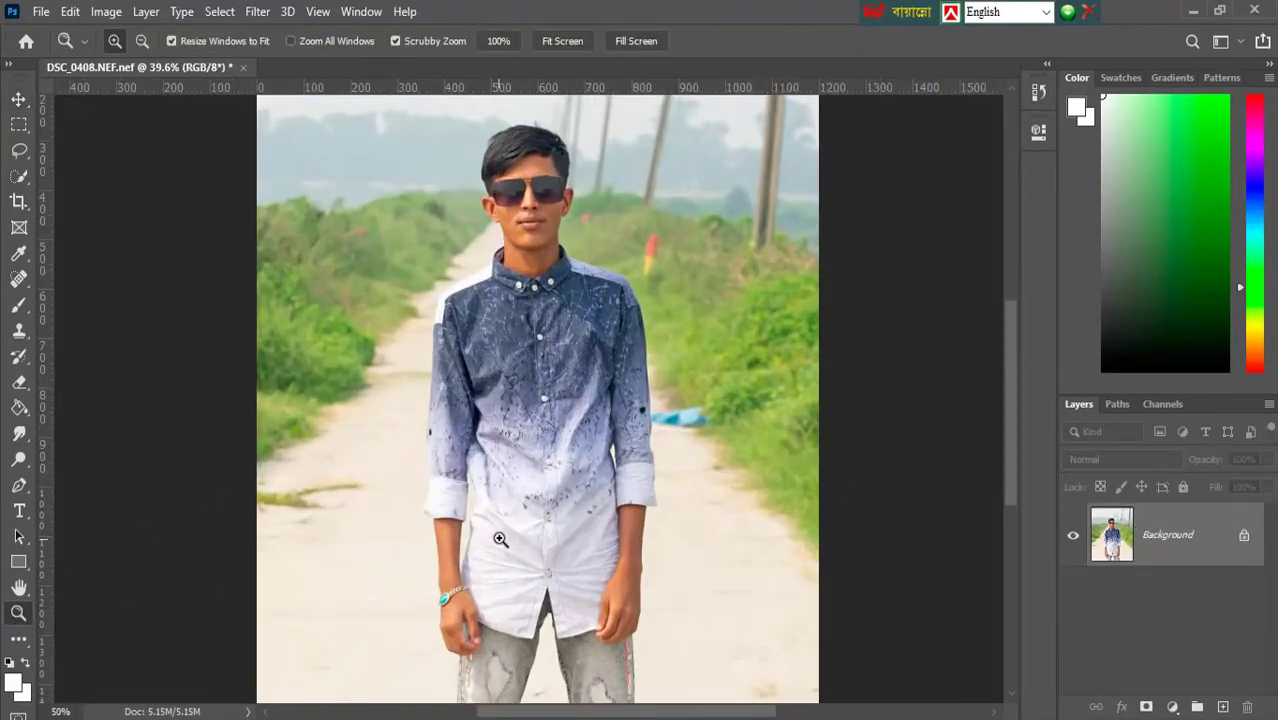
{"action": "left_click", "coordinate": [503, 538]}
{"action": "left_click", "coordinate": [505, 537]}
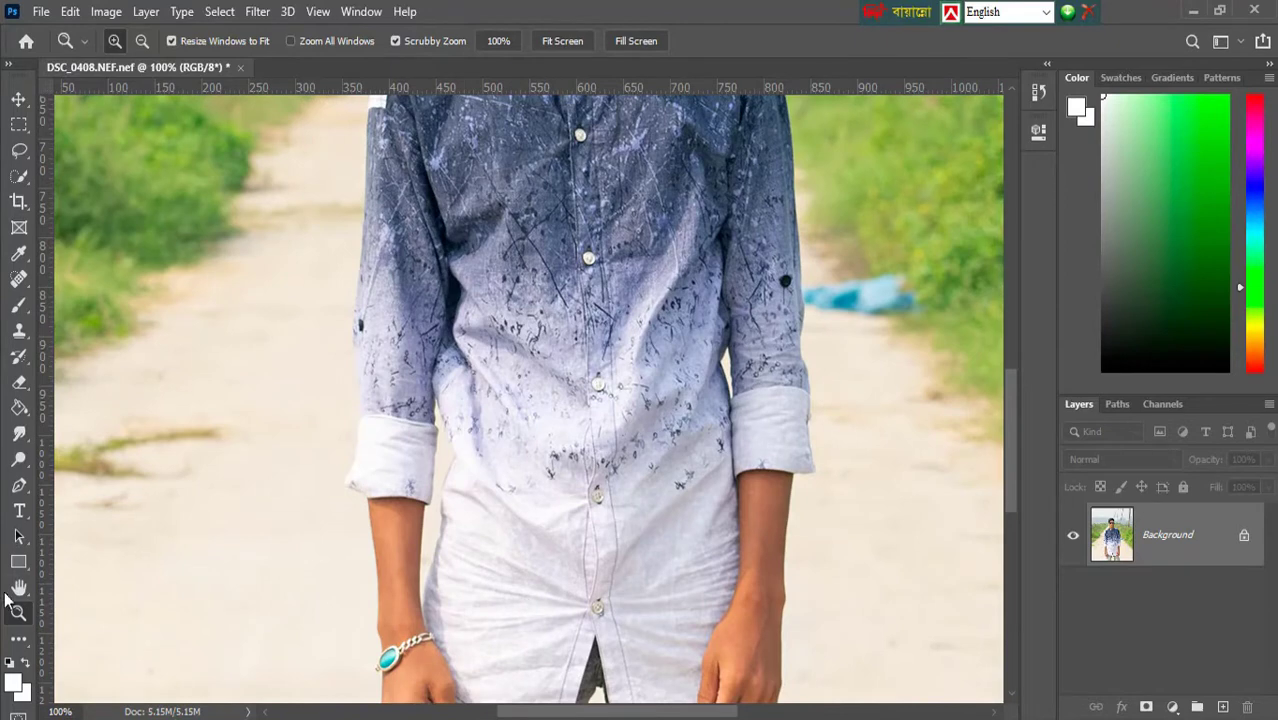
{"action": "left_click", "coordinate": [19, 588]}
{"action": "left_click_drag", "start_coordinate": [601, 561], "coordinate": [558, 265]}
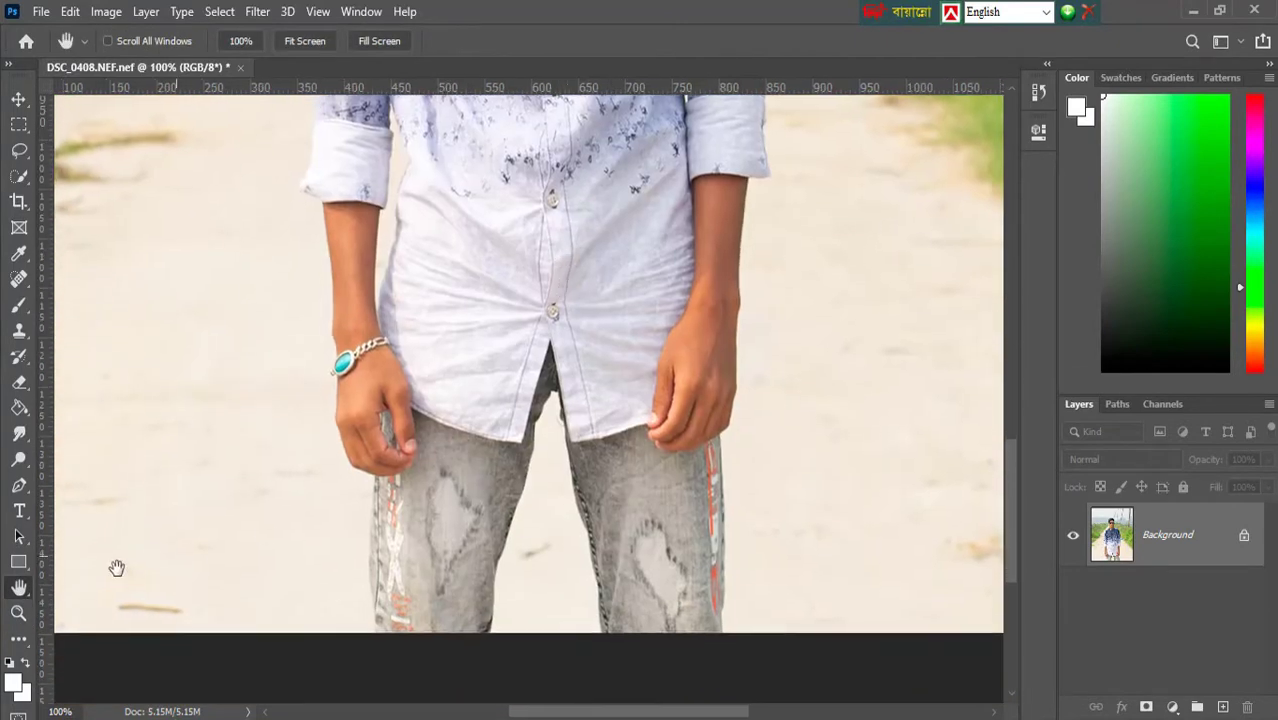
{"action": "left_click", "coordinate": [17, 614]}
{"action": "left_click", "coordinate": [418, 598]}
{"action": "left_click", "coordinate": [409, 590]}
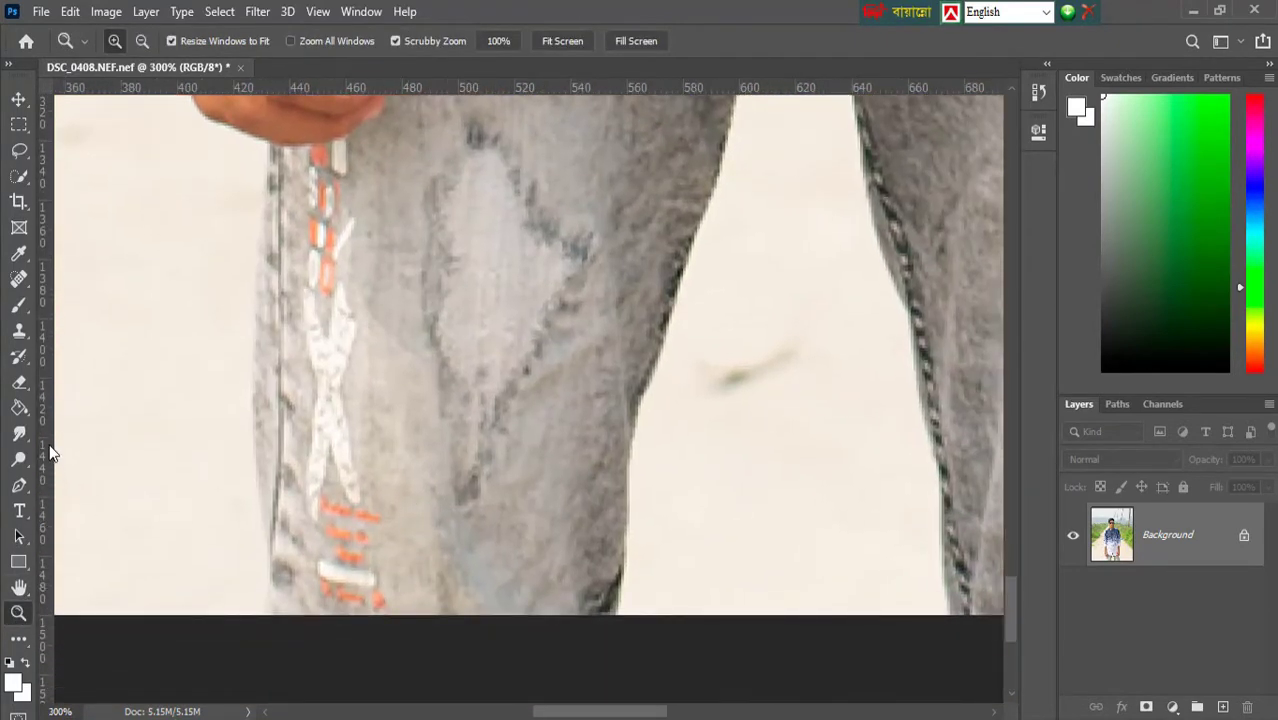
{"action": "left_click", "coordinate": [19, 485]}
{"action": "left_click", "coordinate": [269, 607]}
{"action": "left_click_drag", "start_coordinate": [250, 386], "coordinate": [252, 372]}
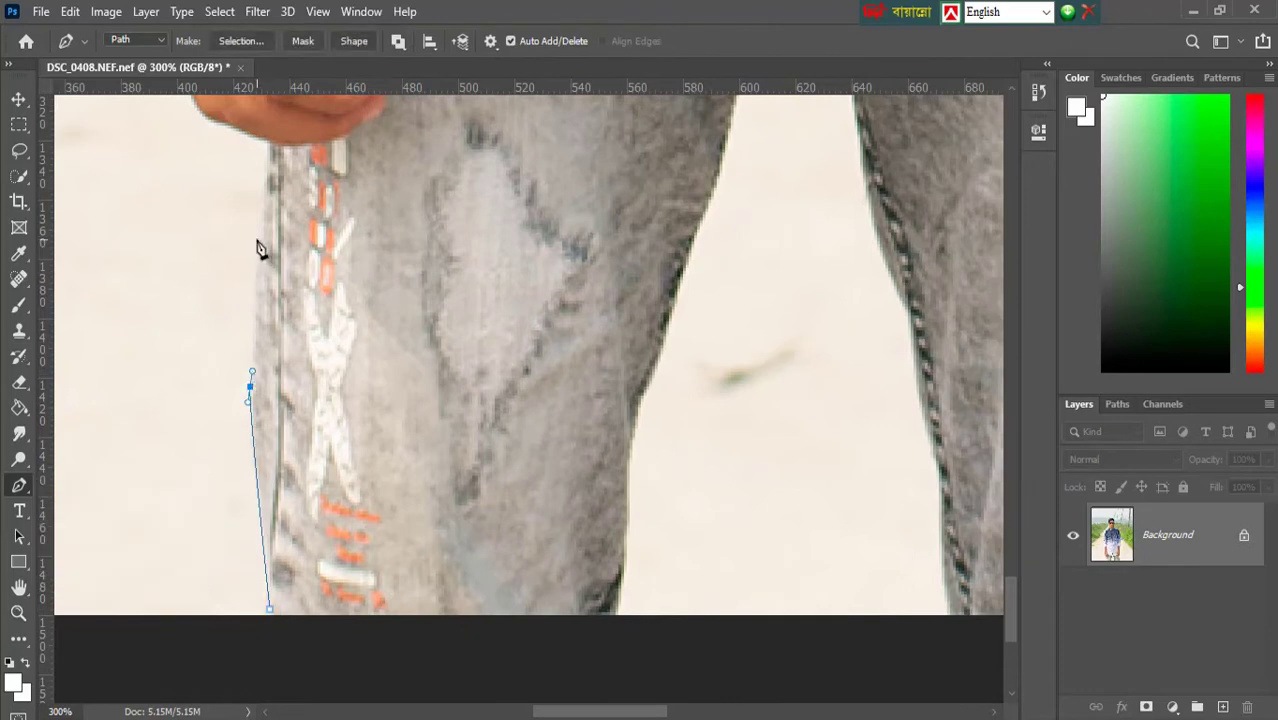
{"action": "left_click", "coordinate": [256, 239]}
{"action": "scroll", "coordinate": [257, 240], "scroll_direction": "up", "scroll_amount": 1}
{"action": "left_click", "coordinate": [262, 201]}
Continue the path up the outer edge of the left-hand hand, from the trousers to just above the bracelet
{"action": "scroll", "coordinate": [255, 209], "scroll_direction": "up", "scroll_amount": 3}
{"action": "left_click_drag", "start_coordinate": [167, 245], "coordinate": [145, 208]}
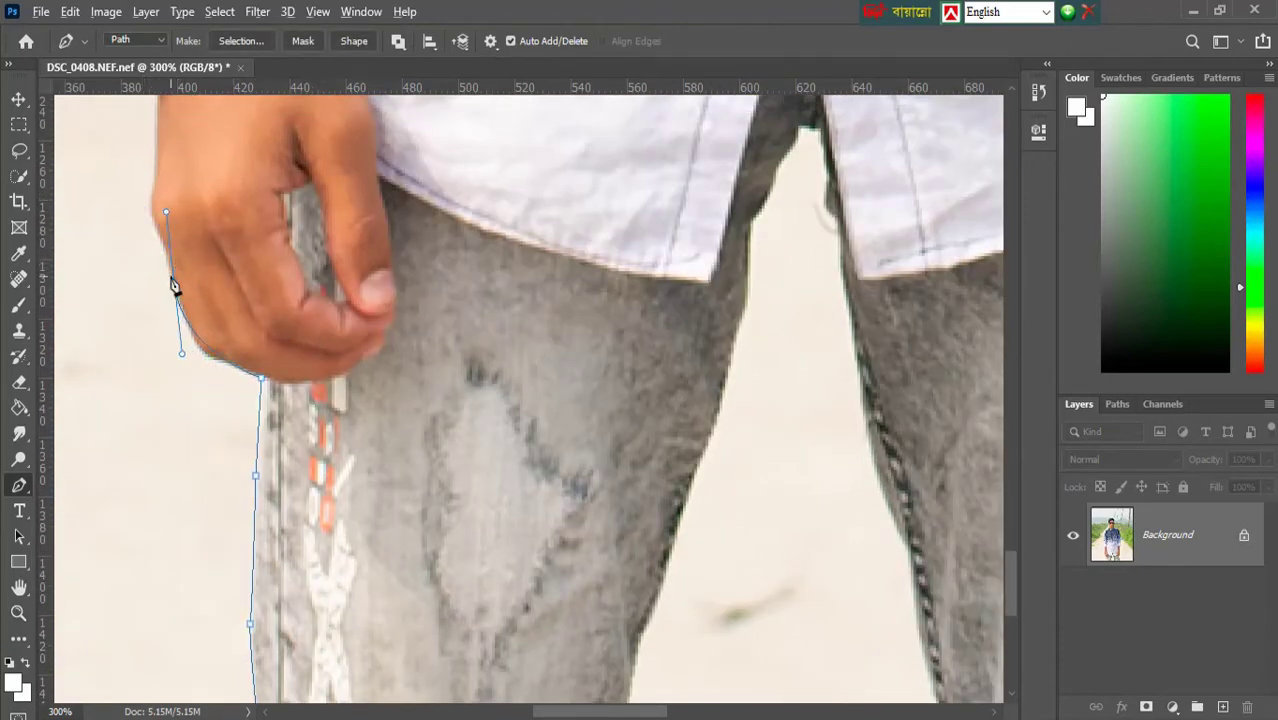
{"action": "scroll", "coordinate": [160, 240], "scroll_direction": "up", "scroll_amount": 3}
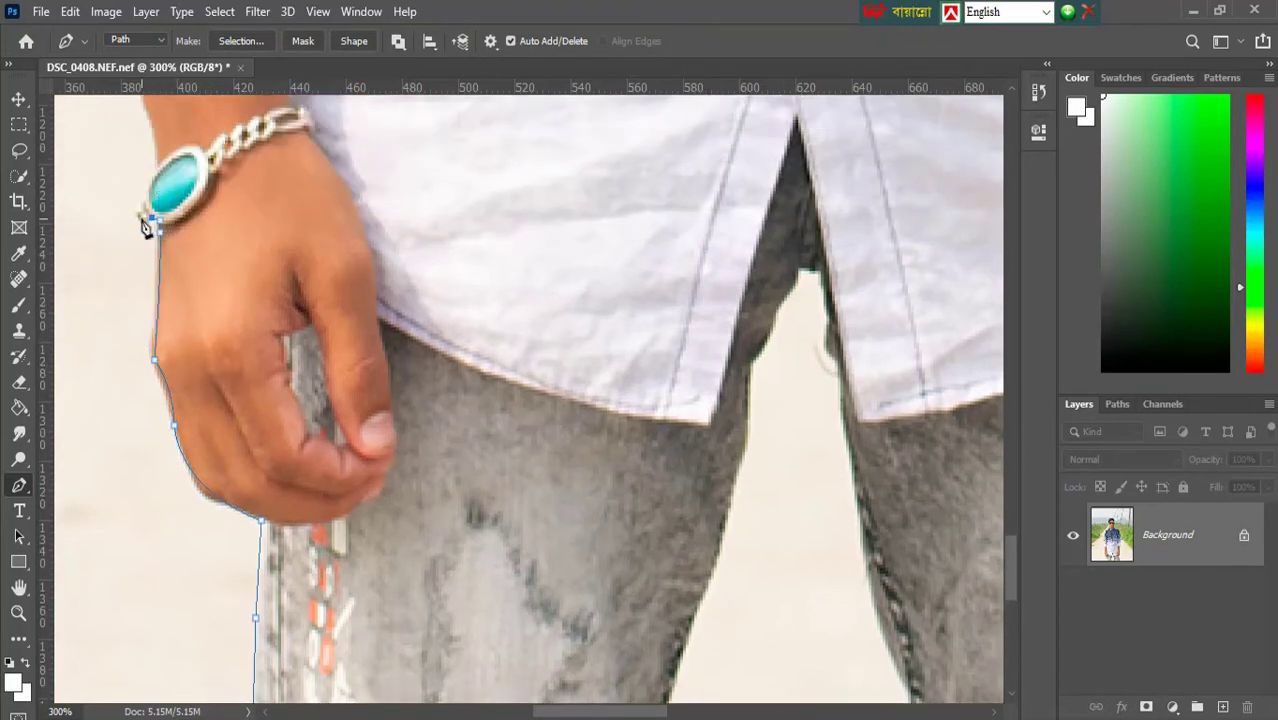
{"action": "scroll", "coordinate": [165, 152], "scroll_direction": "up", "scroll_amount": 4}
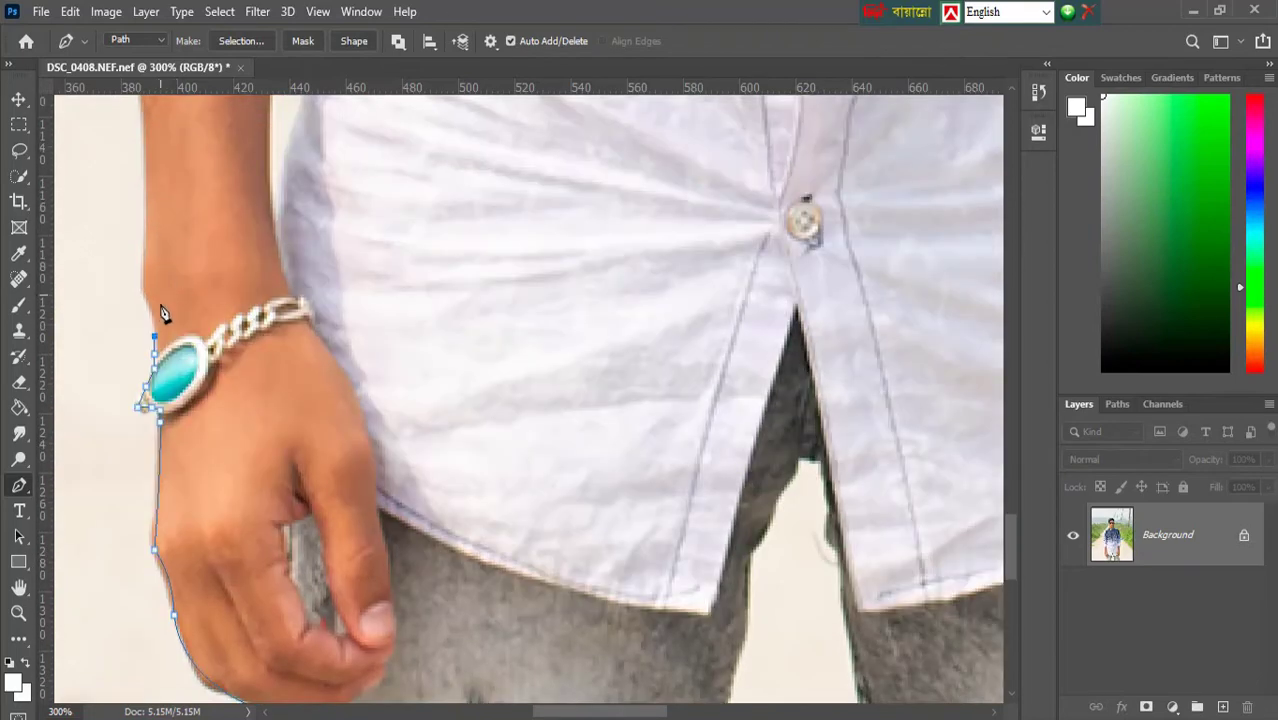
Trace the outer edge of the left-hand forearm from the bracelet up to the rolled sleeve cuff
{"action": "scroll", "coordinate": [155, 260], "scroll_direction": "up", "scroll_amount": 3}
{"action": "left_click_drag", "start_coordinate": [137, 192], "coordinate": [120, 133]}
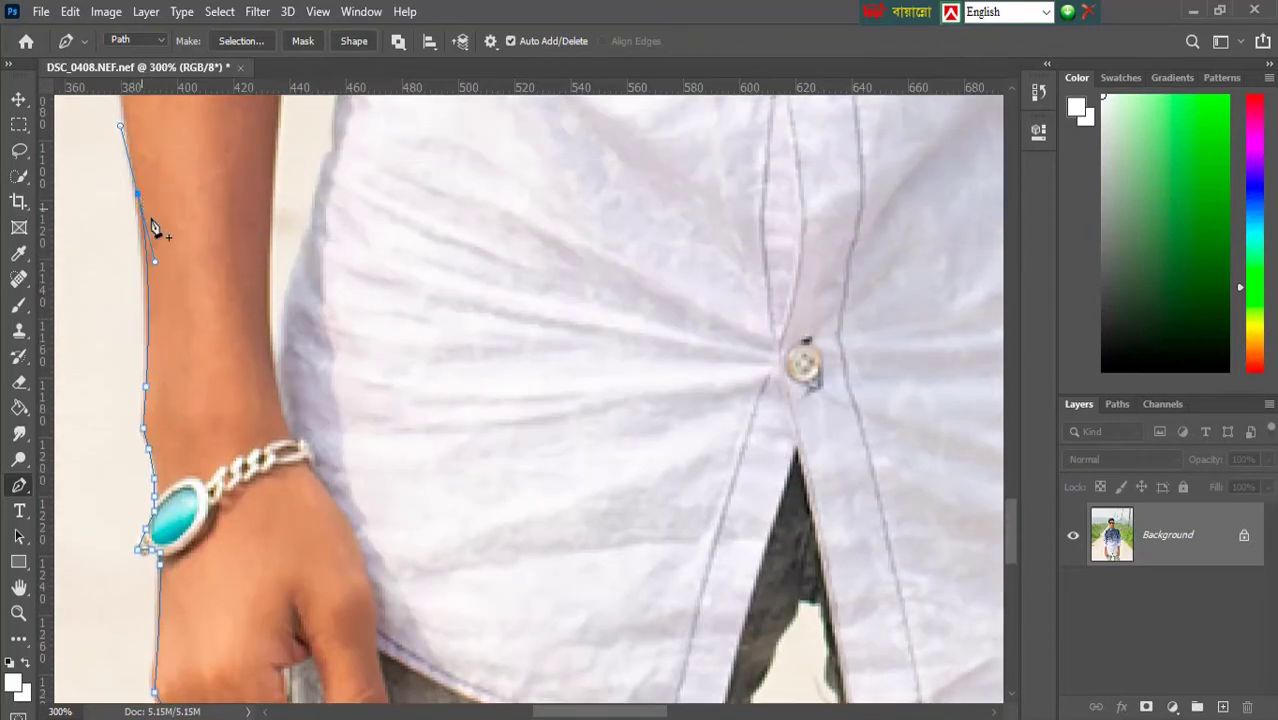
{"action": "scroll", "coordinate": [145, 203], "scroll_direction": "up", "scroll_amount": 5}
{"action": "left_click", "coordinate": [117, 283]}
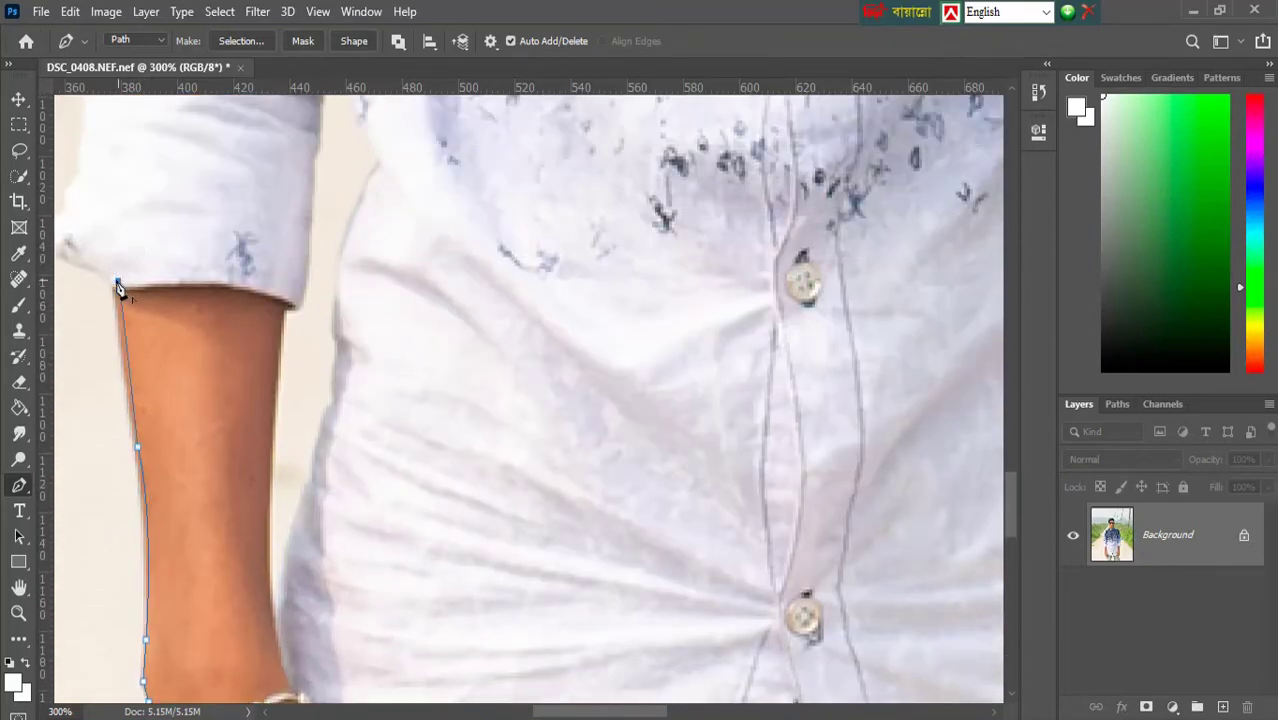
Trace around the left-hand cuff and up the outer edge of the sleeve to the curve of the shoulder
{"action": "left_click_drag", "start_coordinate": [70, 262], "coordinate": [315, 128]}
{"action": "left_click", "coordinate": [258, 283]}
{"action": "scroll", "coordinate": [311, 136], "scroll_direction": "up", "scroll_amount": 10}
{"action": "scroll", "coordinate": [283, 195], "scroll_direction": "up", "scroll_amount": 1}
{"action": "scroll", "coordinate": [305, 185], "scroll_direction": "up", "scroll_amount": 8}
{"action": "scroll", "coordinate": [330, 170], "scroll_direction": "up", "scroll_amount": 7}
{"action": "left_click_drag", "start_coordinate": [379, 285], "coordinate": [425, 205]}
{"action": "scroll", "coordinate": [599, 243], "scroll_direction": "up", "scroll_amount": 2}
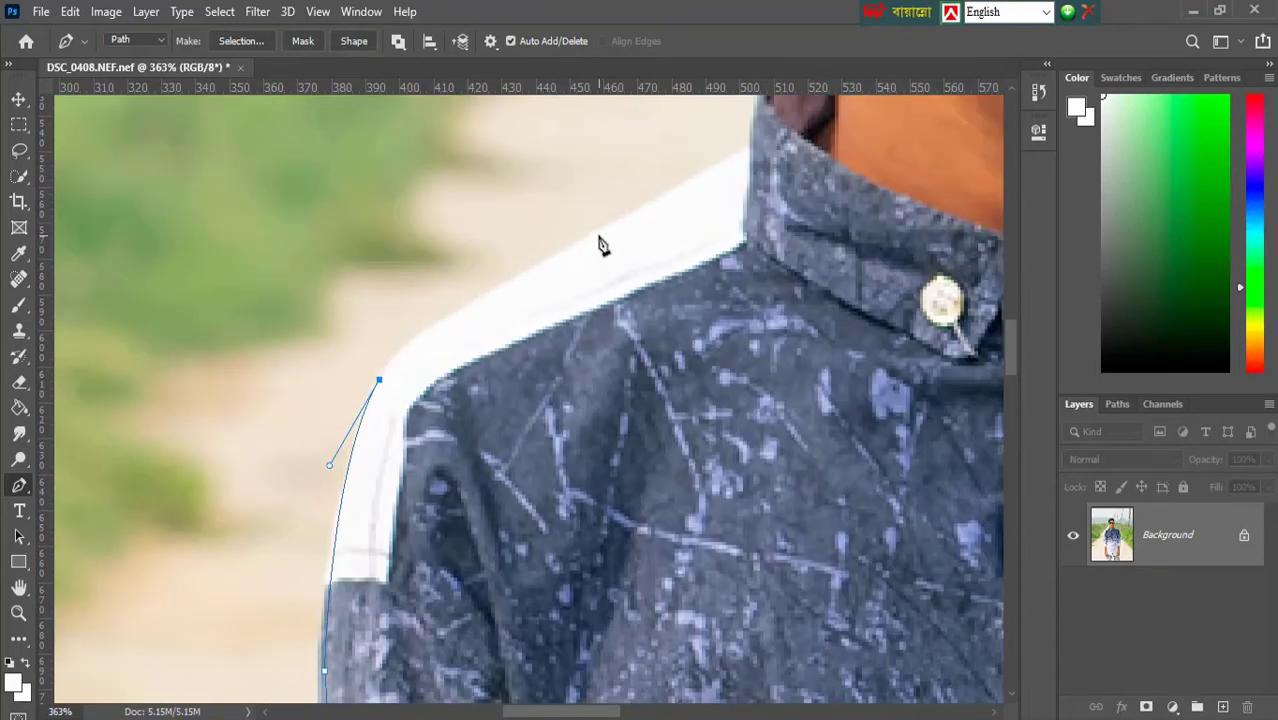
Extend the path along the top of the left-hand shoulder and around the shirt collar towards the neck
{"action": "left_click_drag", "start_coordinate": [600, 236], "coordinate": [725, 184]}
{"action": "left_click", "coordinate": [671, 193]}
{"action": "left_click", "coordinate": [716, 171]}
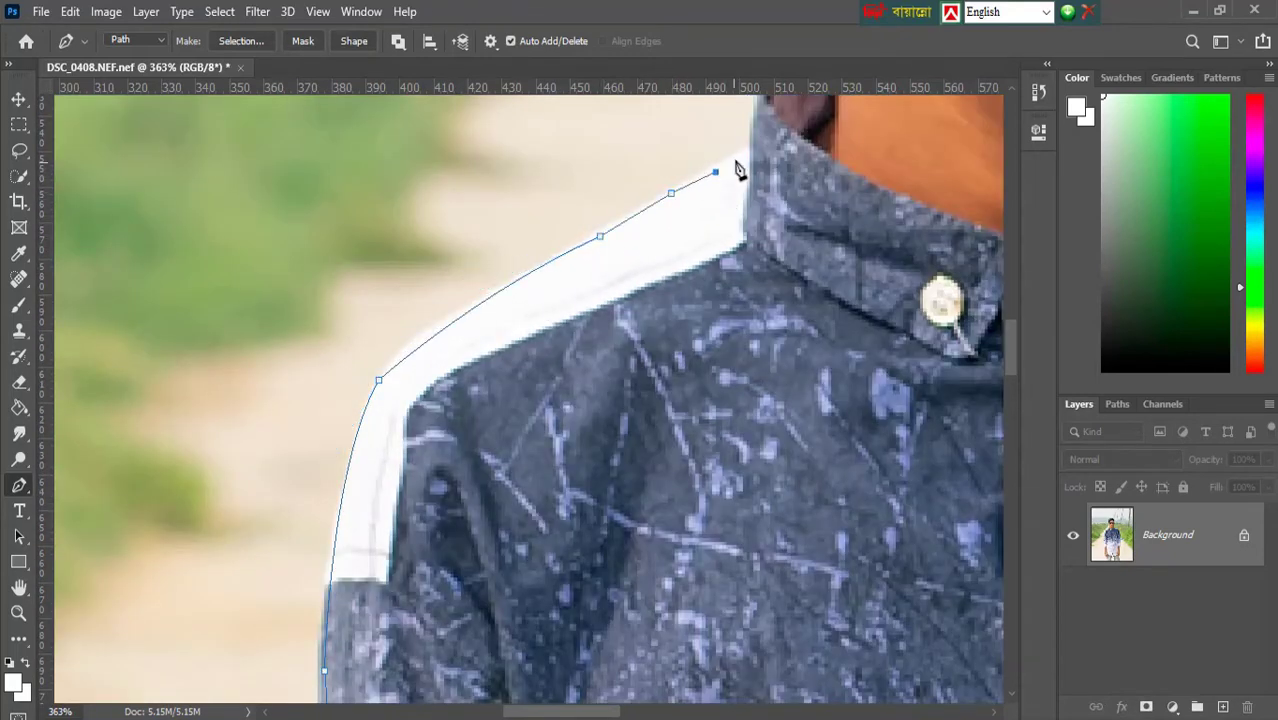
{"action": "left_click", "coordinate": [749, 147]}
{"action": "scroll", "coordinate": [787, 171], "scroll_direction": "up", "scroll_amount": 3}
{"action": "left_click_drag", "start_coordinate": [790, 216], "coordinate": [835, 194]}
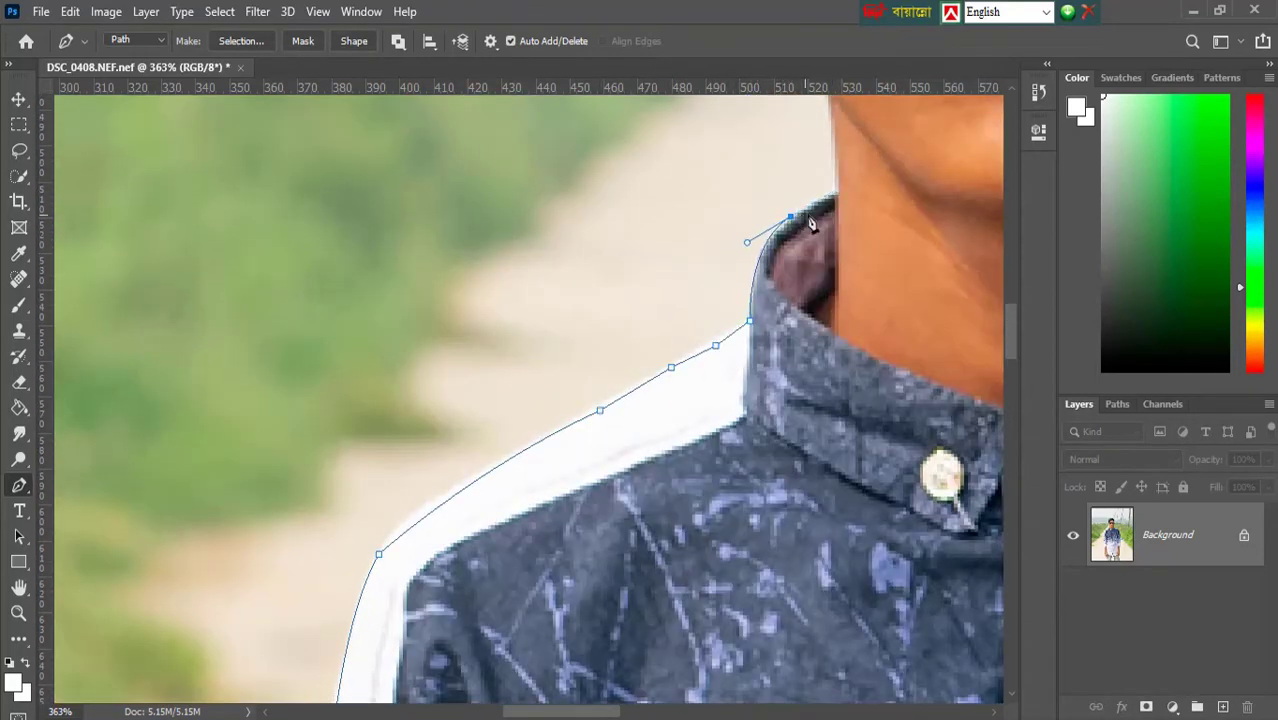
Trace the left-hand side of the neck and jaw, and go around the ear up to the hairline
{"action": "scroll", "coordinate": [834, 197], "scroll_direction": "up", "scroll_amount": 2}
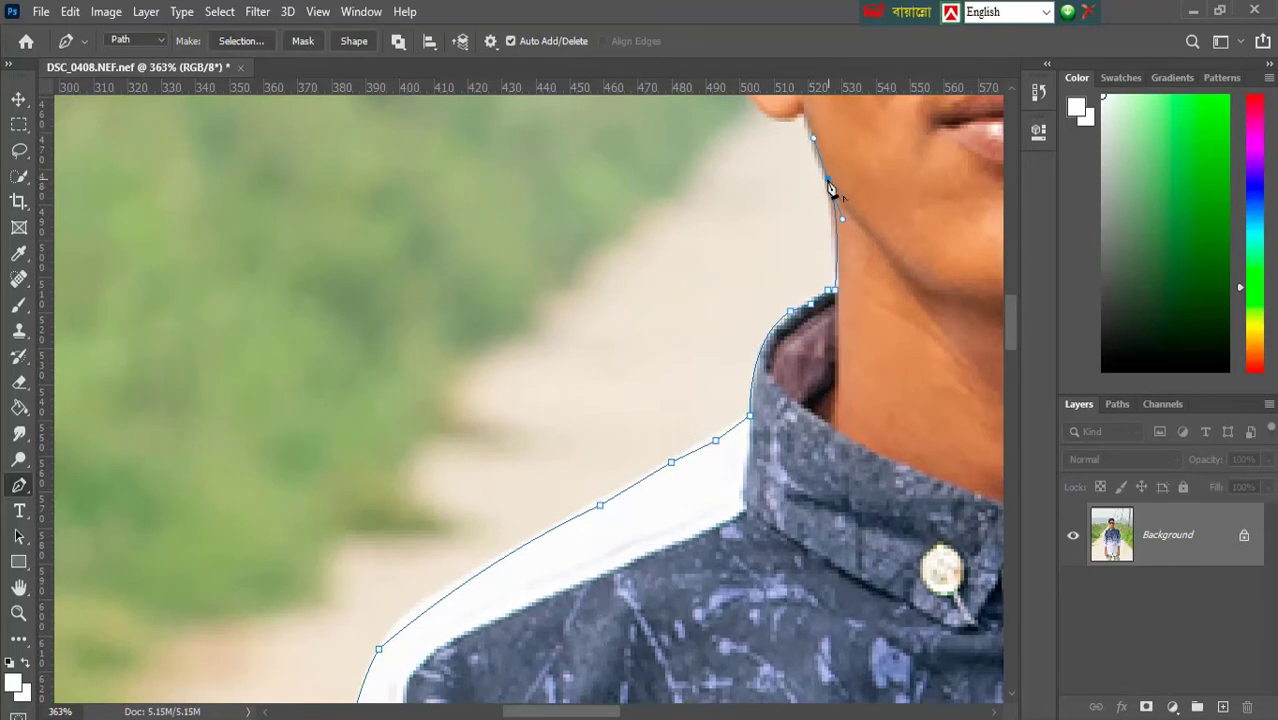
{"action": "scroll", "coordinate": [785, 200], "scroll_direction": "up", "scroll_amount": 3}
{"action": "left_click_drag", "start_coordinate": [723, 196], "coordinate": [719, 201]}
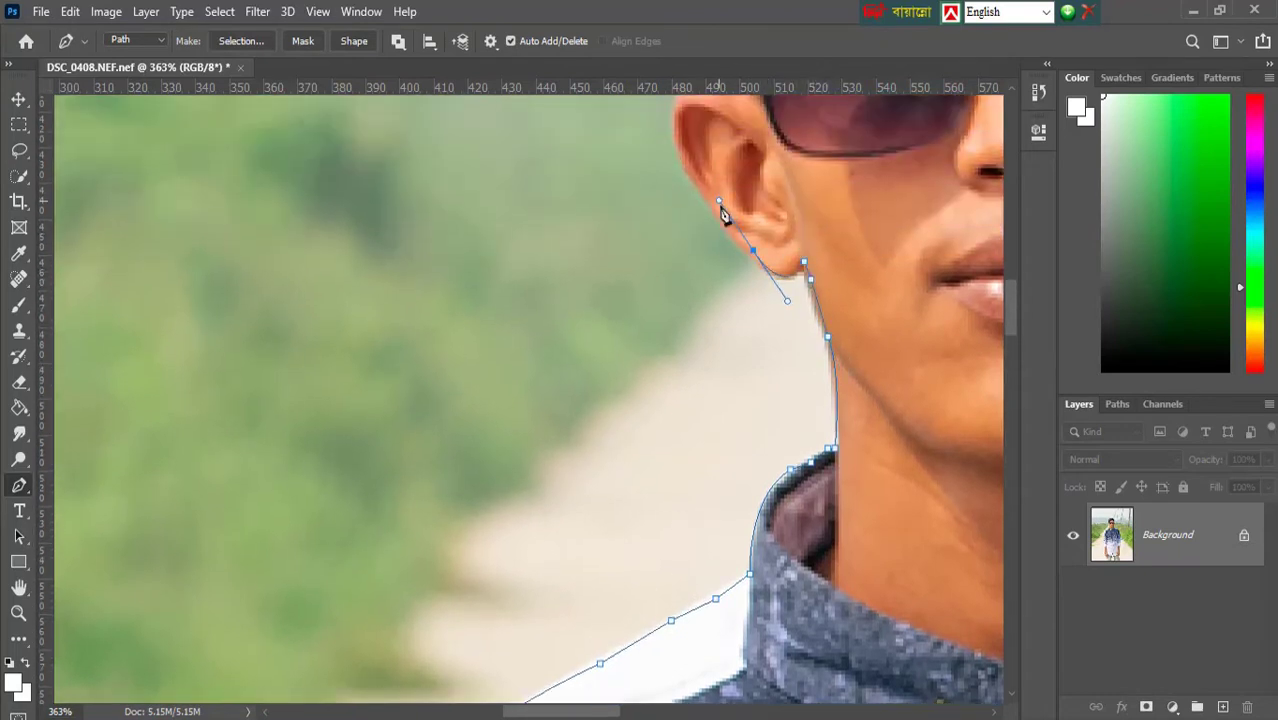
{"action": "left_click", "coordinate": [685, 164]}
{"action": "left_click", "coordinate": [674, 135]}
{"action": "scroll", "coordinate": [685, 150], "scroll_direction": "up", "scroll_amount": 2}
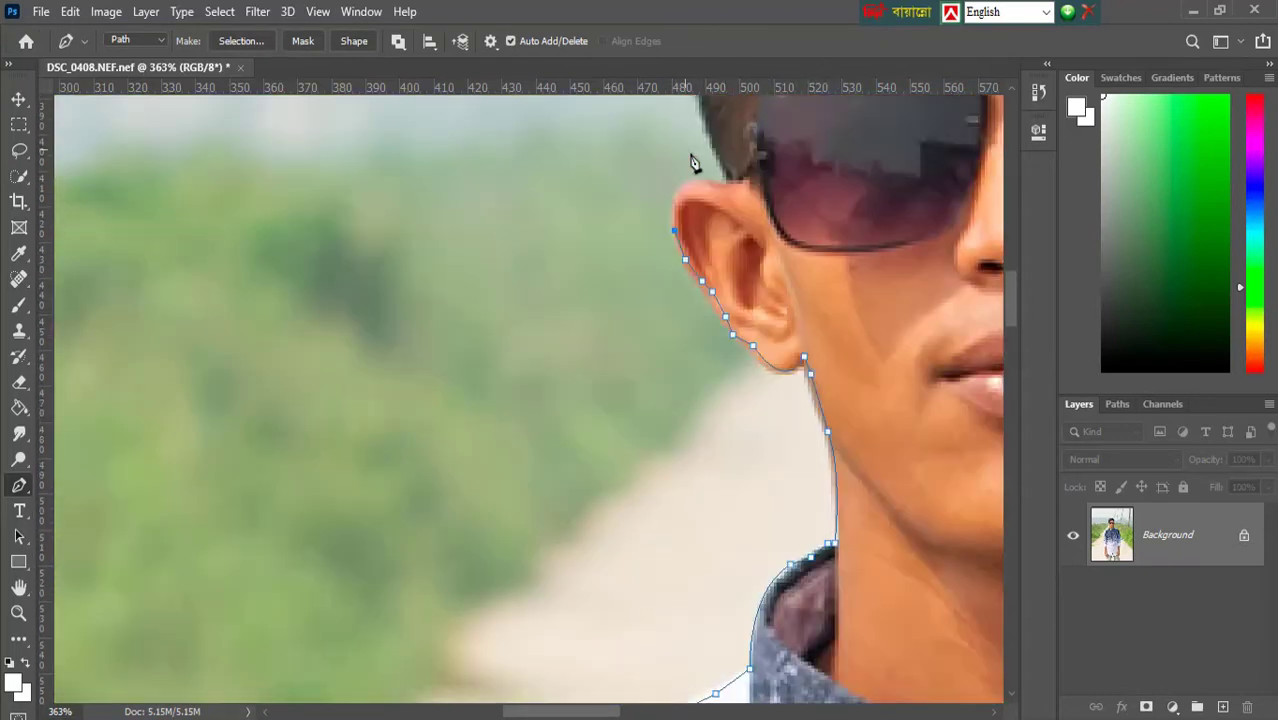
{"action": "left_click", "coordinate": [720, 190]}
{"action": "scroll", "coordinate": [740, 192], "scroll_direction": "up", "scroll_amount": 2}
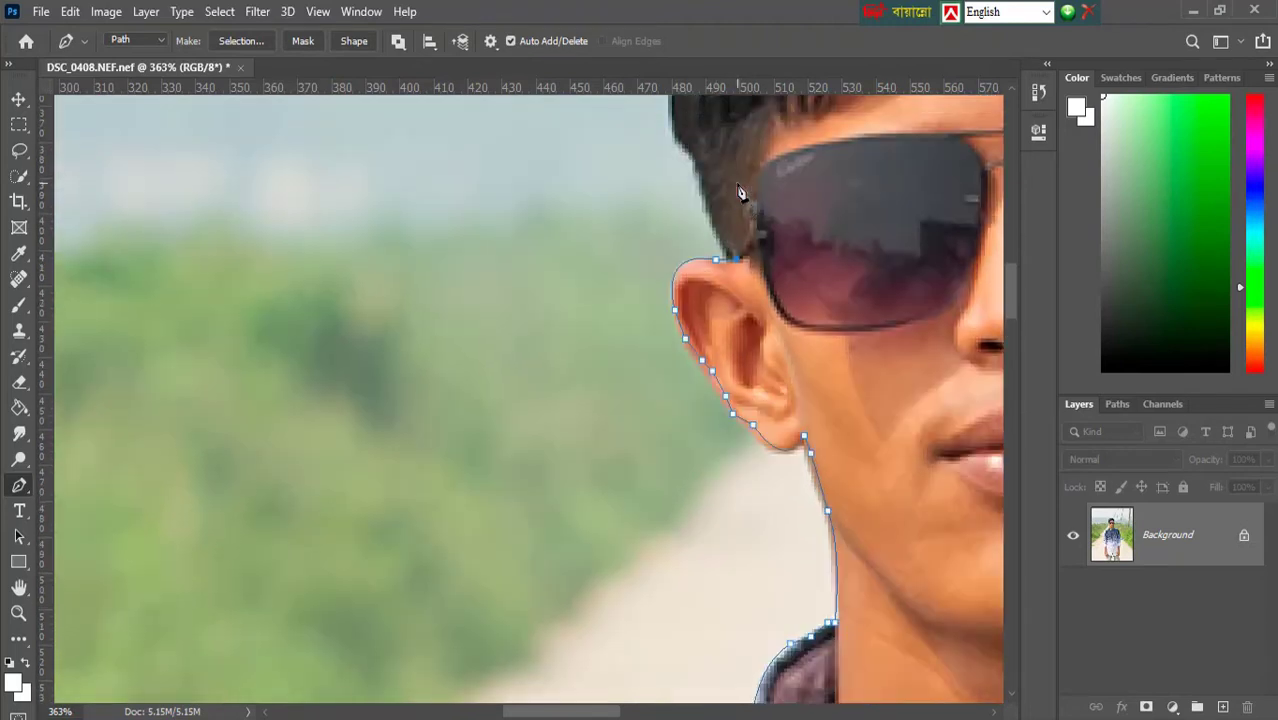
Trace the left-hand edge of the hair from the ear towards the crown, redoing the misplaced curve point beside the temple
{"action": "scroll", "coordinate": [737, 211], "scroll_direction": "up", "scroll_amount": 2}
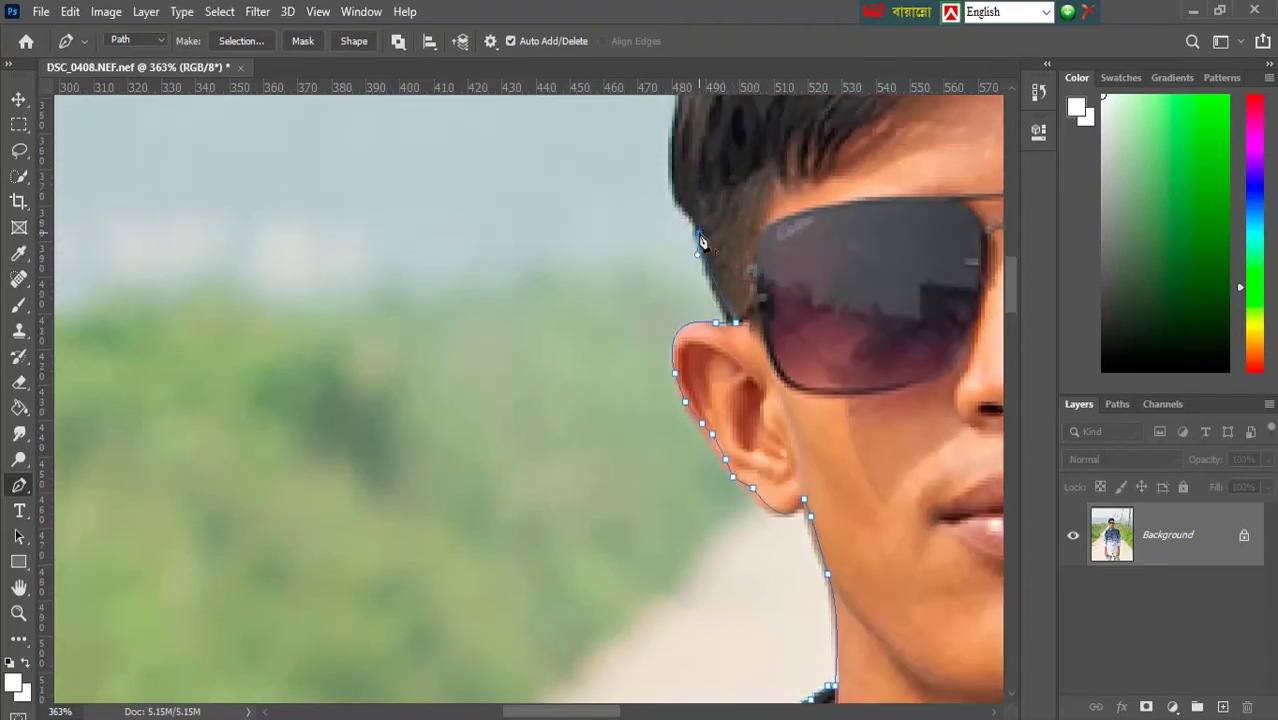
{"action": "scroll", "coordinate": [700, 242], "scroll_direction": "up", "scroll_amount": 2}
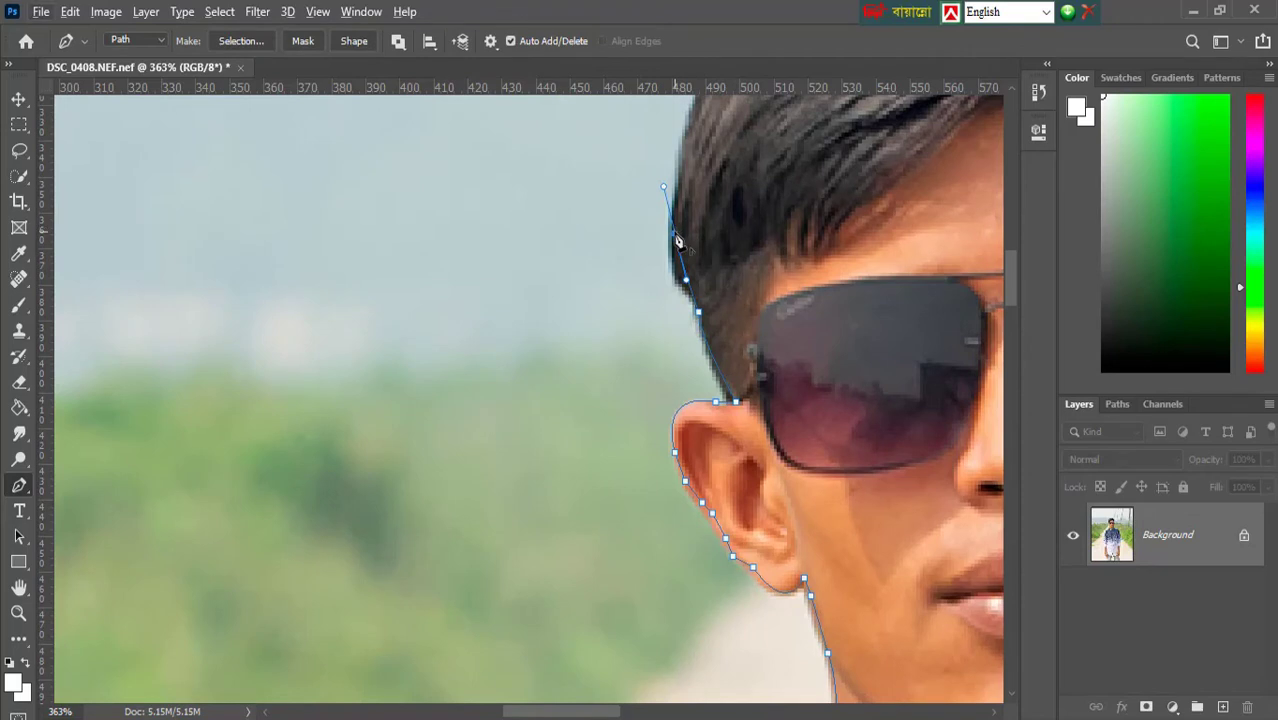
{"action": "key", "text": "ctrl+z"}
{"action": "left_click_drag", "start_coordinate": [672, 218], "coordinate": [668, 149]}
{"action": "scroll", "coordinate": [675, 238], "scroll_direction": "up", "scroll_amount": 4}
{"action": "left_click_drag", "start_coordinate": [739, 185], "coordinate": [766, 143]}
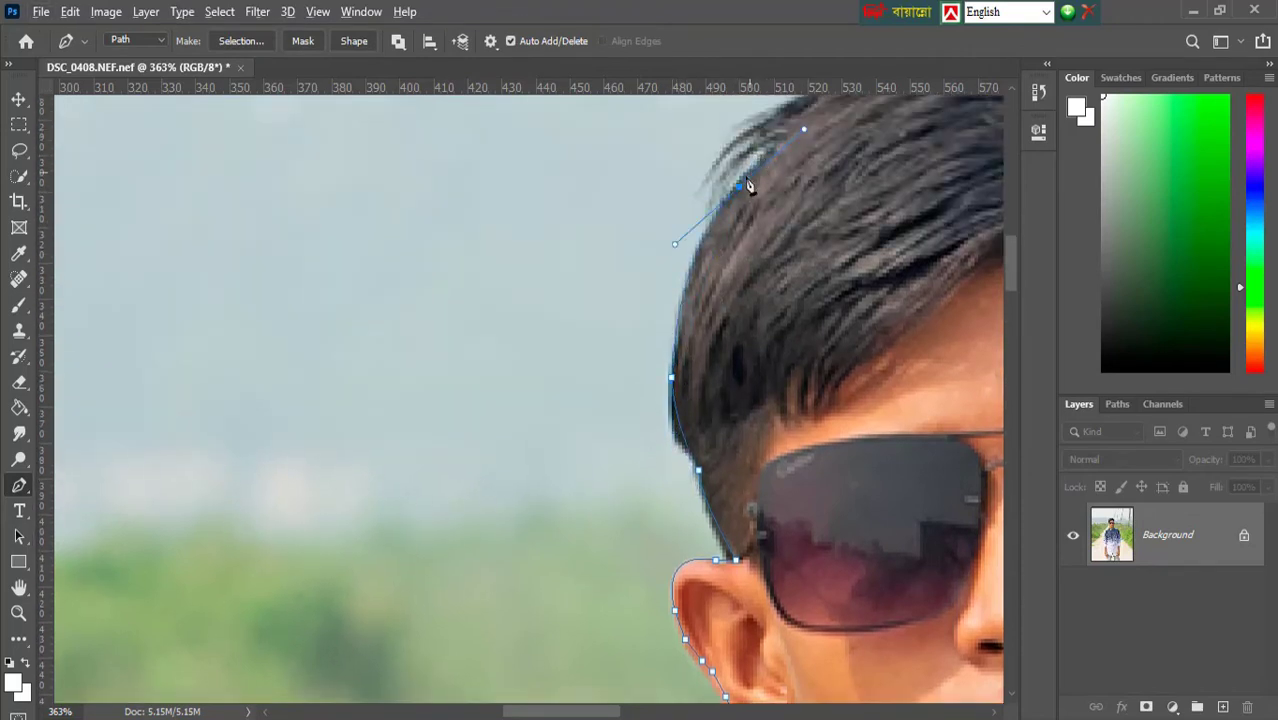
{"action": "scroll", "coordinate": [838, 214], "scroll_direction": "up", "scroll_amount": 3}
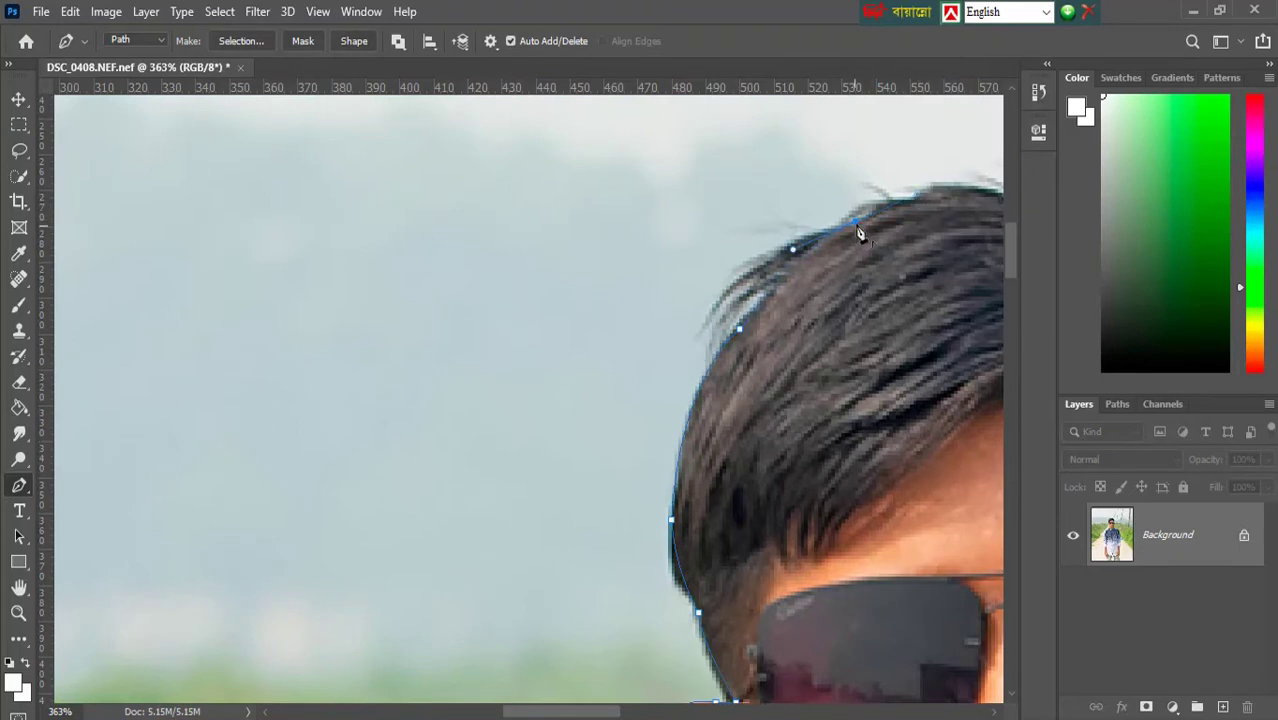
Continue the path over the top of the head and down the right-hand hair edge to the ear
{"action": "left_click_drag", "start_coordinate": [858, 233], "coordinate": [348, 274]}
{"action": "left_click_drag", "start_coordinate": [407, 239], "coordinate": [558, 318]}
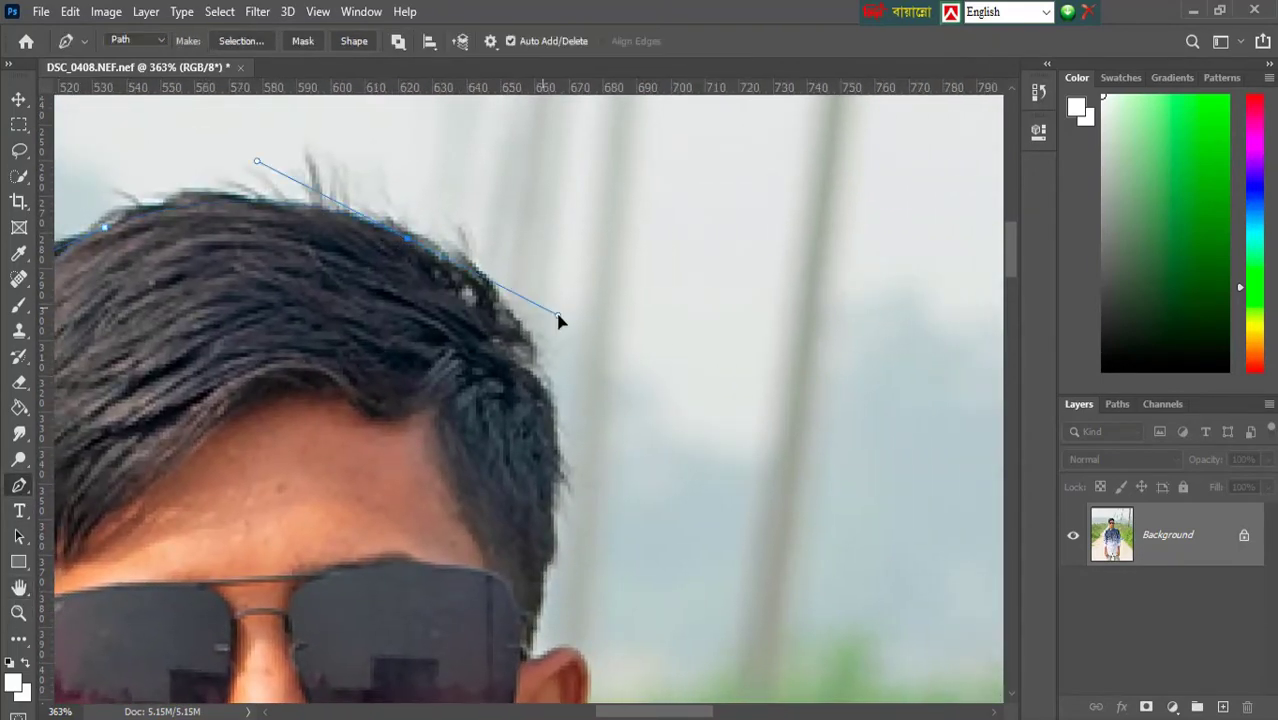
{"action": "left_click", "coordinate": [507, 310]}
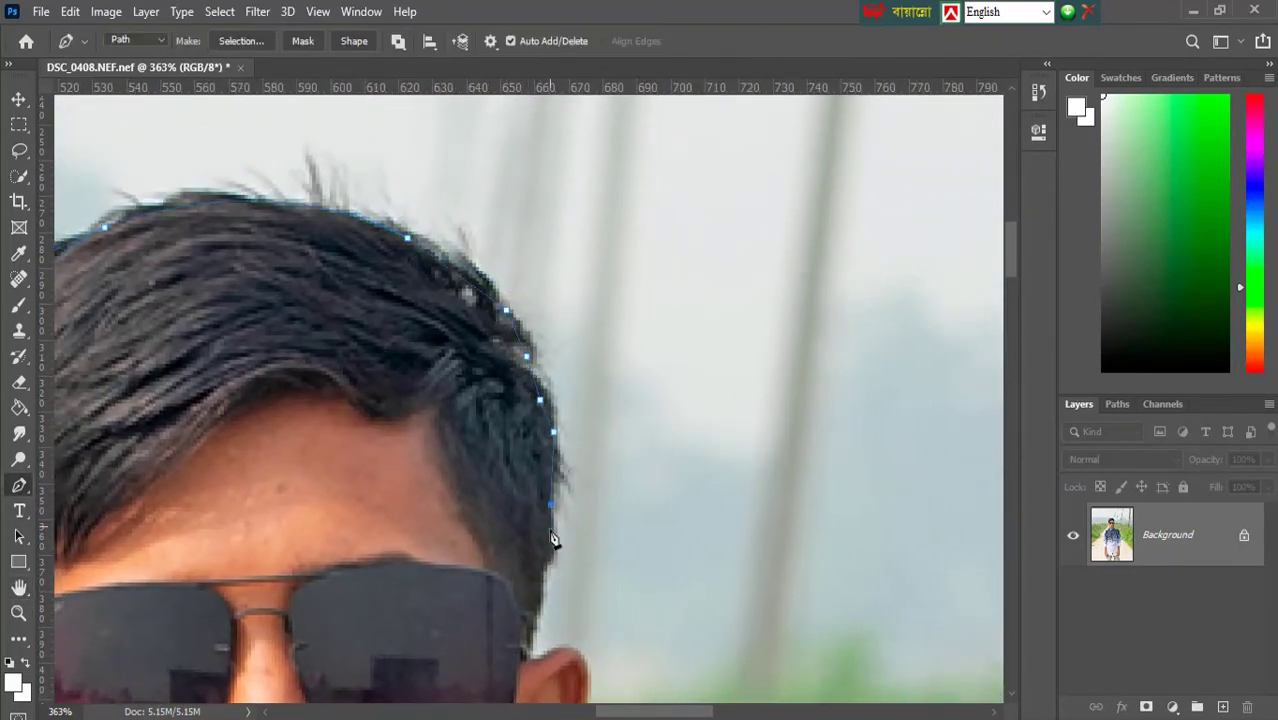
{"action": "left_click", "coordinate": [537, 603]}
{"action": "scroll", "coordinate": [555, 470], "scroll_direction": "down", "scroll_amount": 6}
{"action": "left_click", "coordinate": [523, 336]}
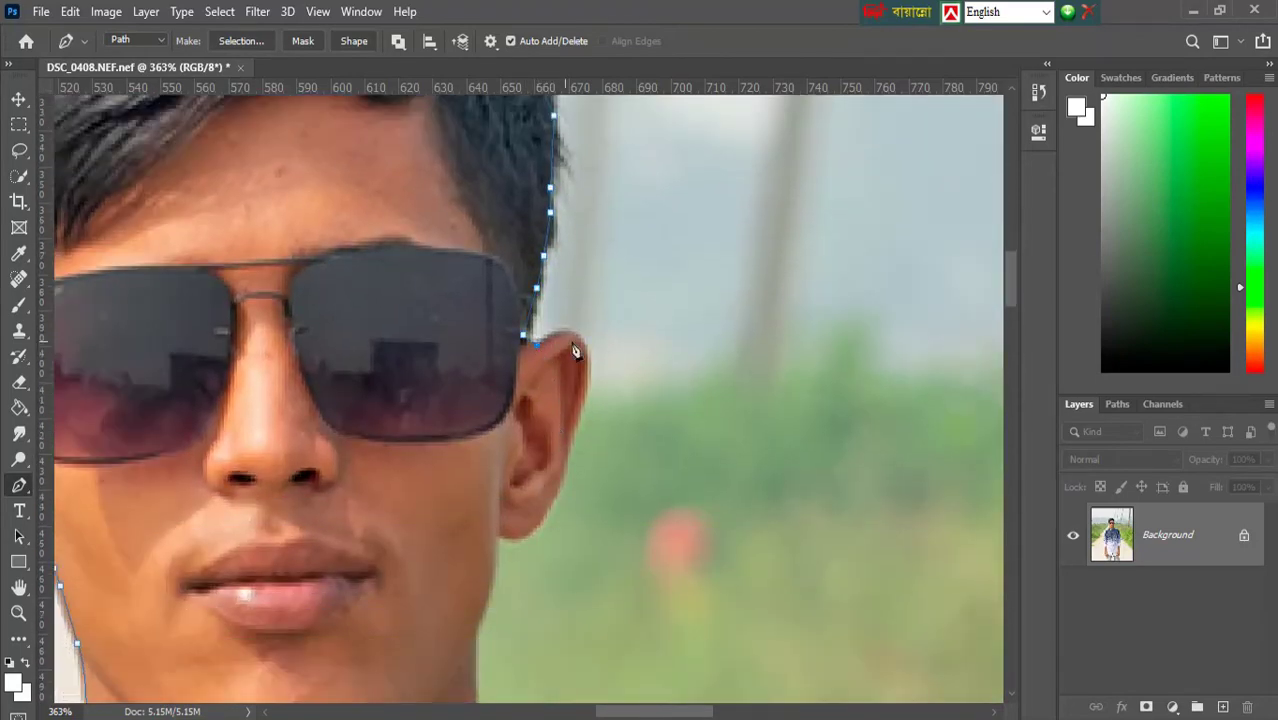
Trace around the right-hand ear and down the jaw and neck to the shirt collar
{"action": "left_click_drag", "start_coordinate": [587, 403], "coordinate": [573, 483]}
{"action": "scroll", "coordinate": [490, 510], "scroll_direction": "down", "scroll_amount": 4}
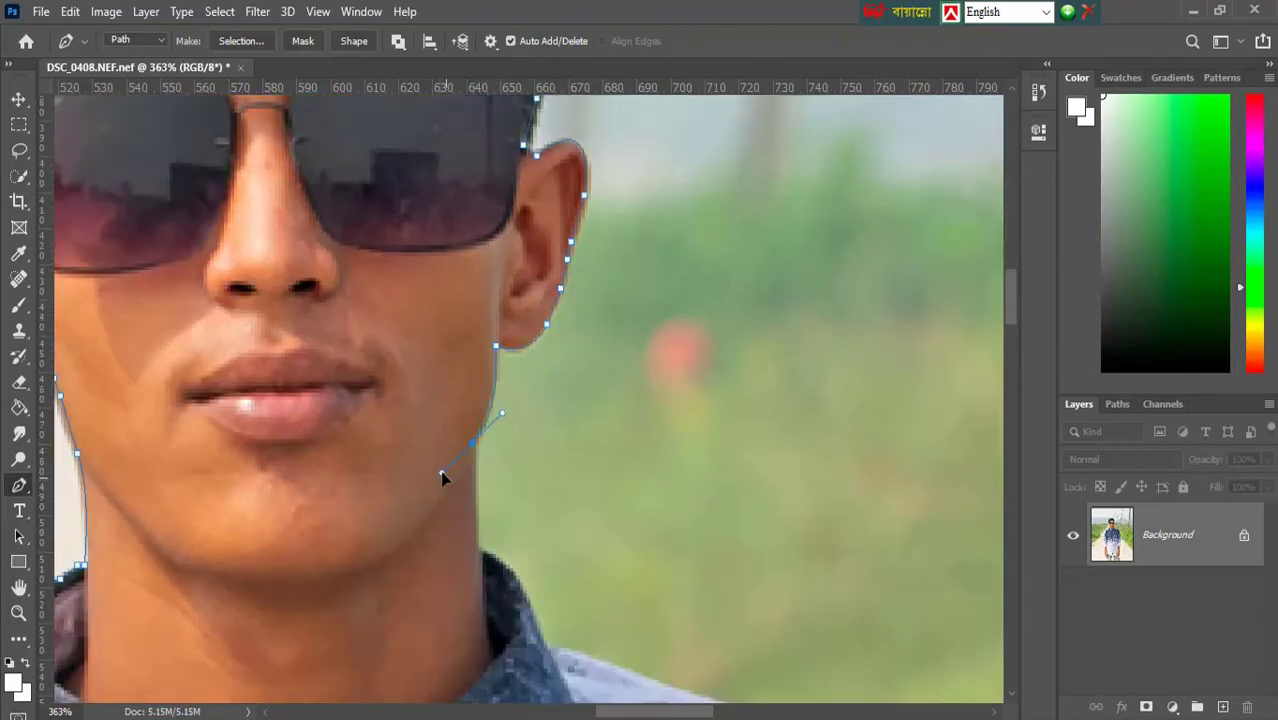
{"action": "left_click", "coordinate": [476, 550]}
Trace the right-hand side of the collar and follow the shoulder line down to the top of the sleeve
{"action": "scroll", "coordinate": [530, 530], "scroll_direction": "down", "scroll_amount": 2}
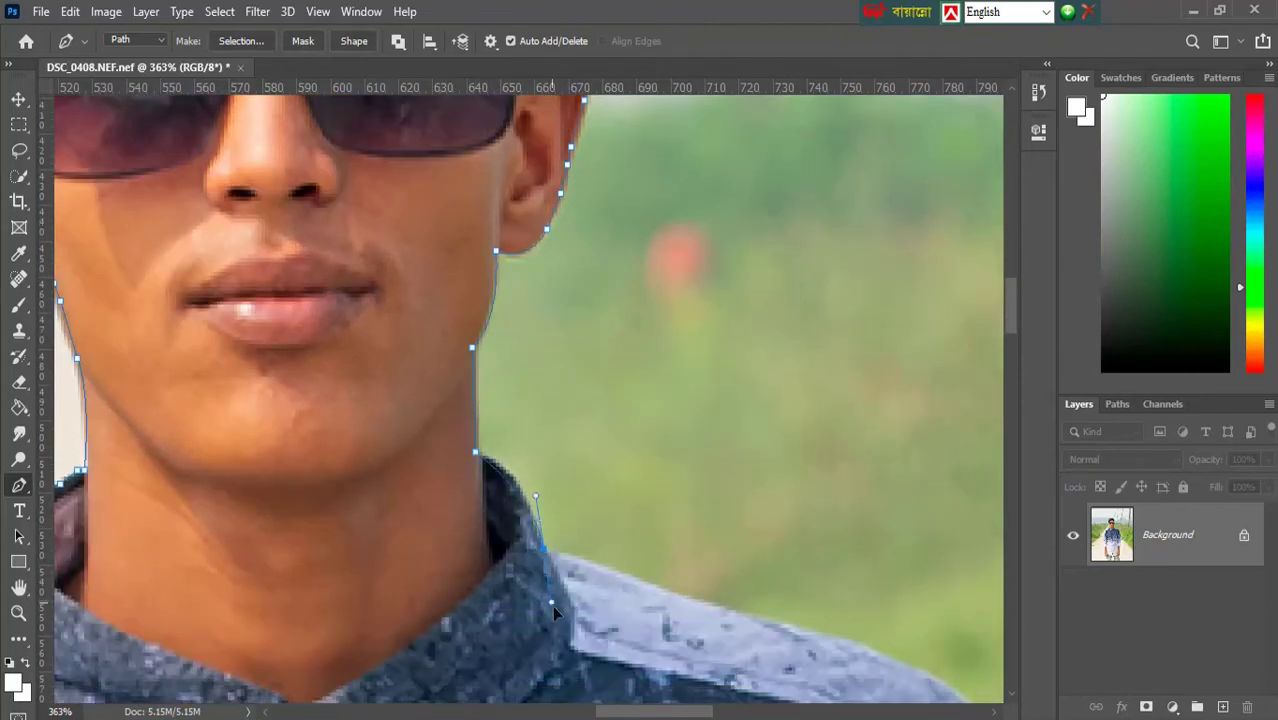
{"action": "left_click_drag", "start_coordinate": [552, 605], "coordinate": [572, 632]}
{"action": "scroll", "coordinate": [598, 558], "scroll_direction": "down", "scroll_amount": 2}
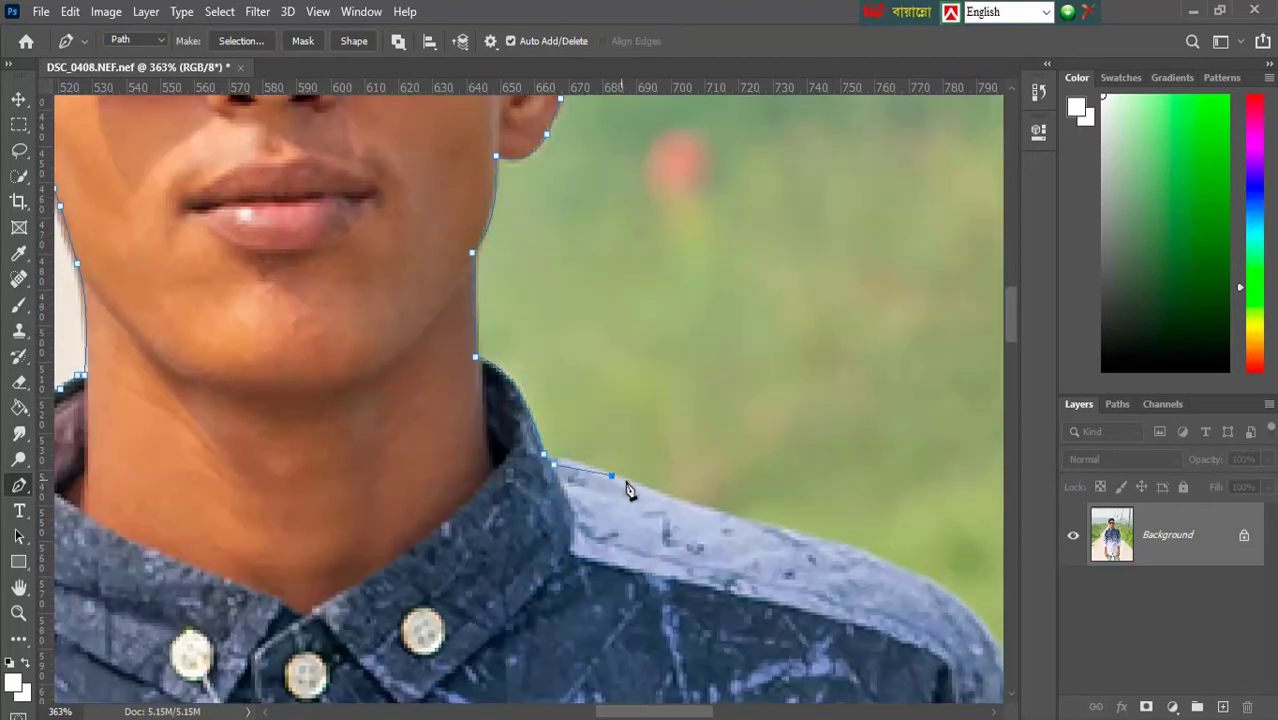
{"action": "scroll", "coordinate": [898, 562], "scroll_direction": "down", "scroll_amount": 2}
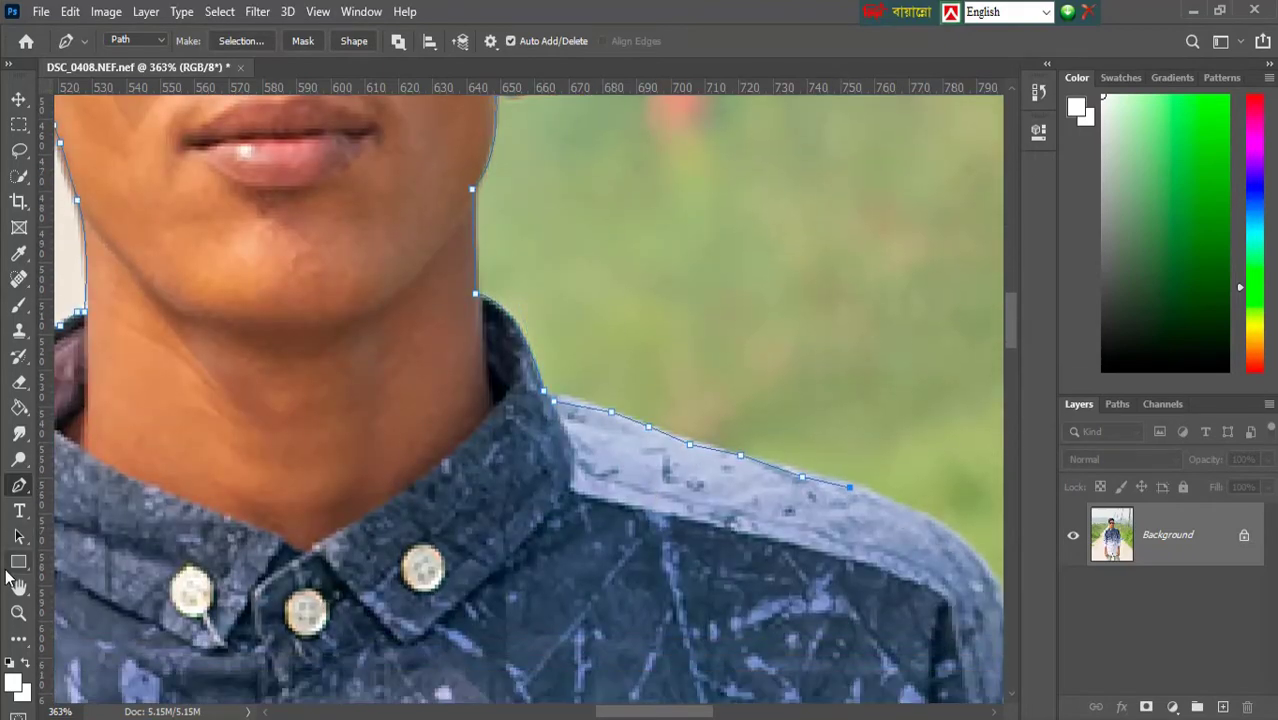
{"action": "left_click_drag", "start_coordinate": [898, 562], "coordinate": [700, 432]}
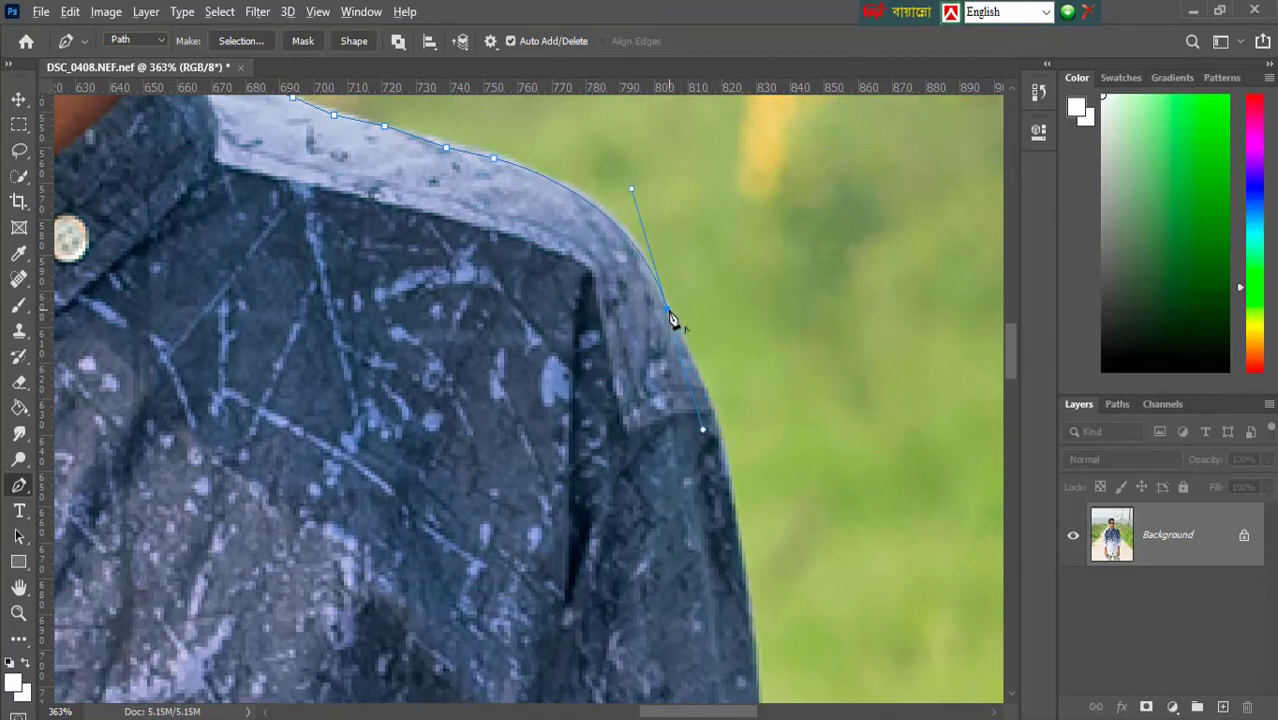
Trace the outer edge of the right-hand sleeve down to the lower edge of its rolled cuff
{"action": "scroll", "coordinate": [690, 340], "scroll_direction": "down", "scroll_amount": 3}
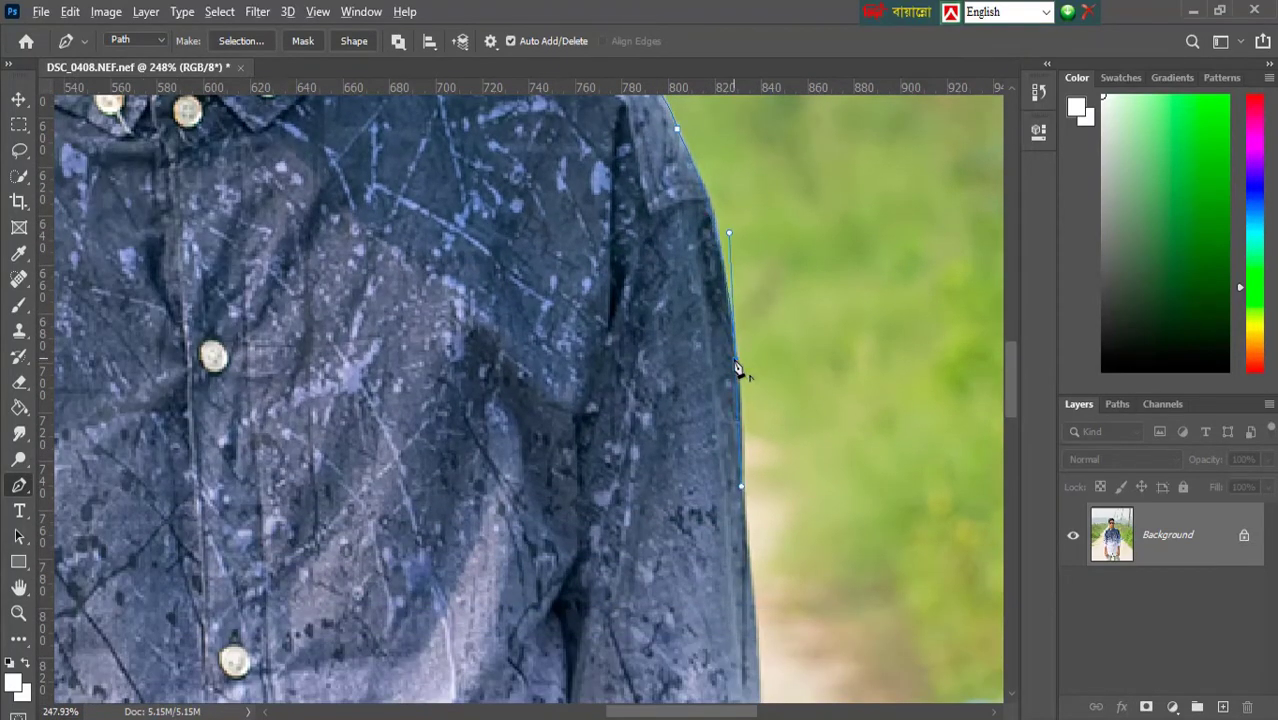
{"action": "scroll", "coordinate": [745, 375], "scroll_direction": "down", "scroll_amount": 4}
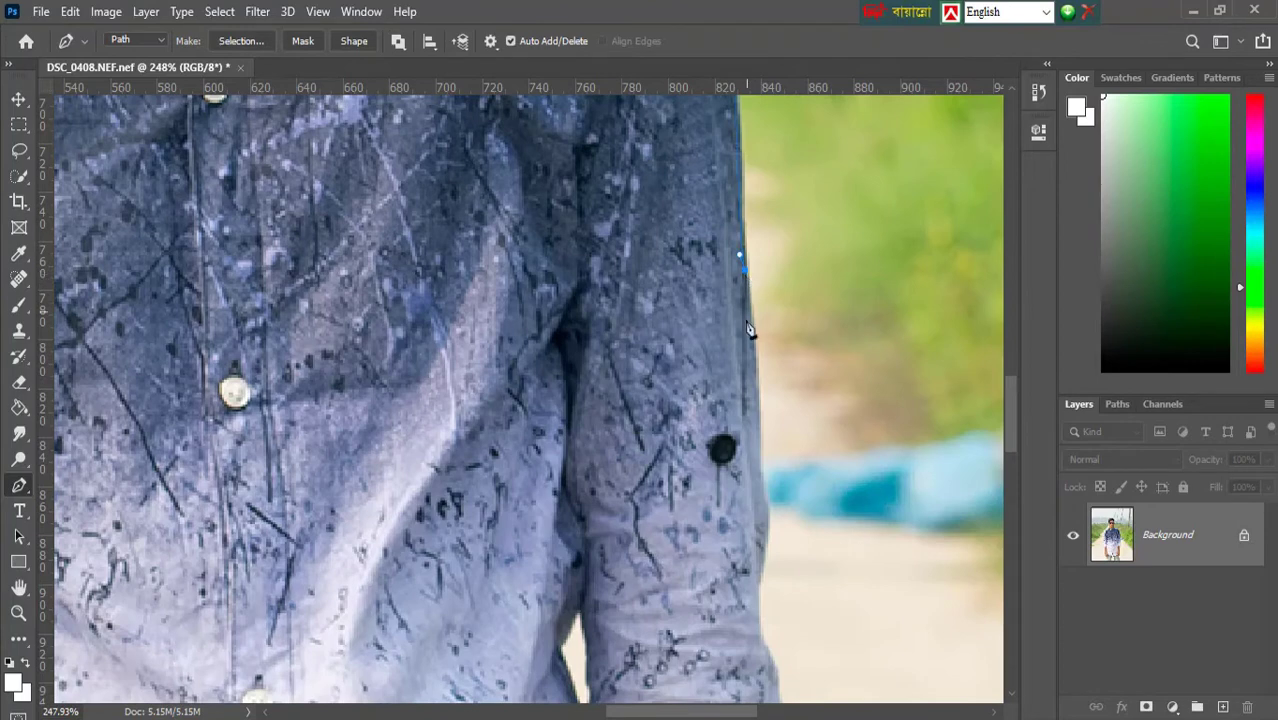
{"action": "scroll", "coordinate": [749, 330], "scroll_direction": "down", "scroll_amount": 3}
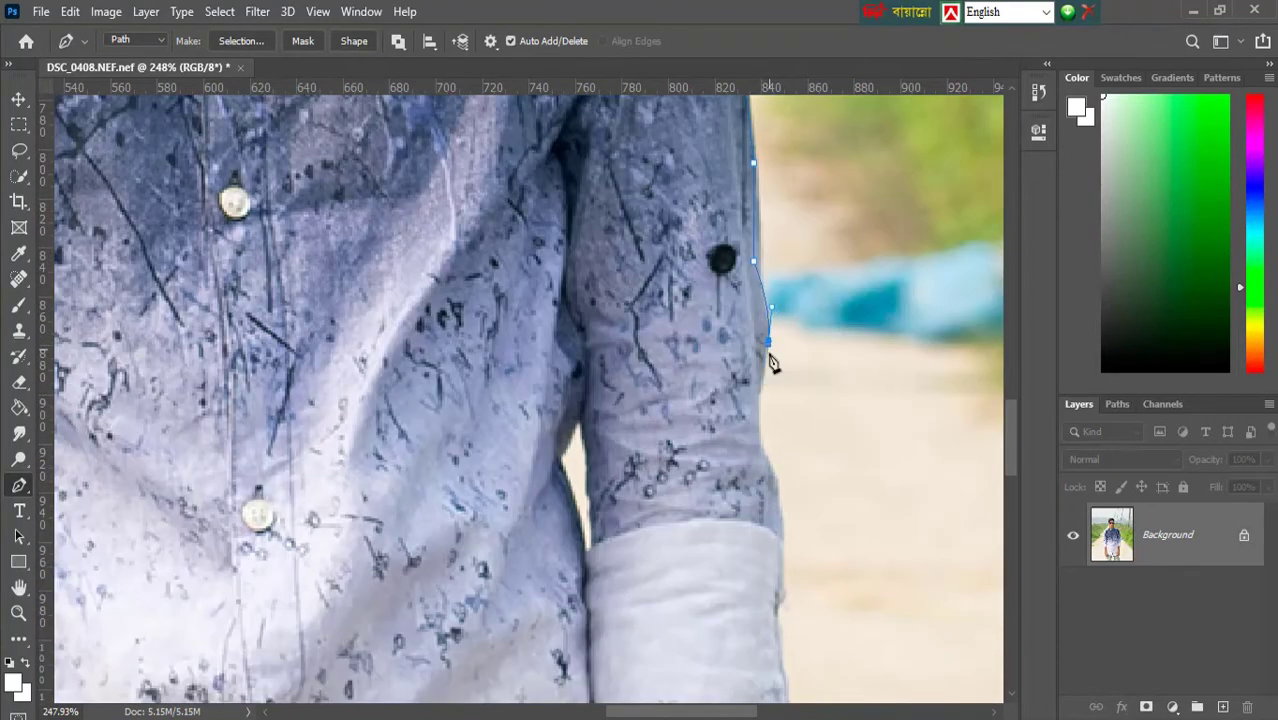
{"action": "scroll", "coordinate": [783, 560], "scroll_direction": "down", "scroll_amount": 3}
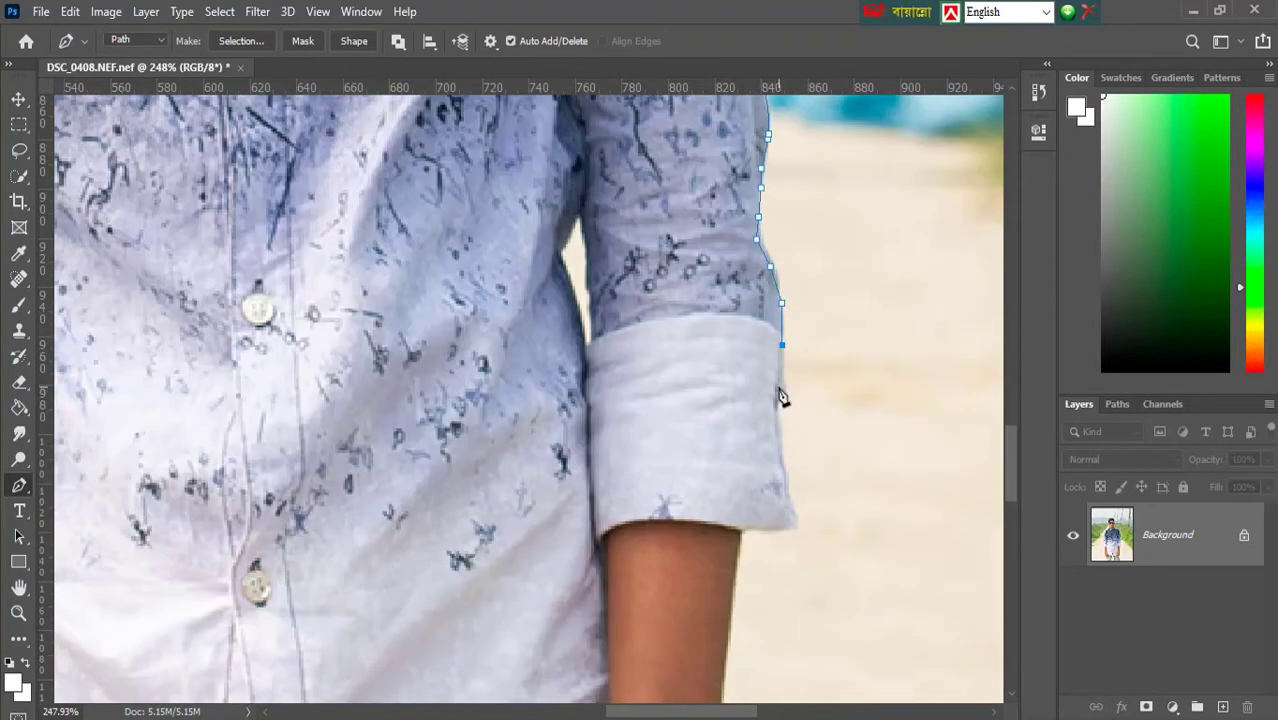
{"action": "scroll", "coordinate": [745, 537], "scroll_direction": "down", "scroll_amount": 2}
Trace the outer edge of the right-hand forearm from the cuff down to the wrist
{"action": "left_click", "coordinate": [730, 490]}
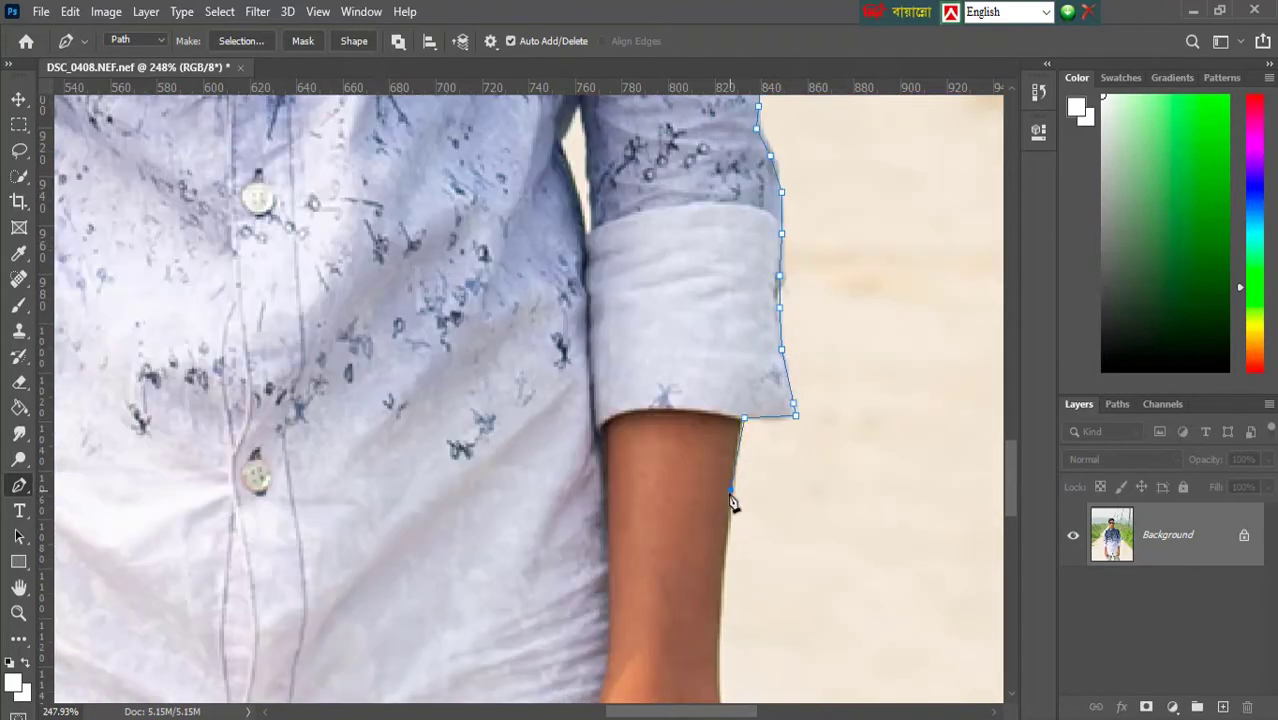
{"action": "scroll", "coordinate": [703, 366], "scroll_direction": "down", "scroll_amount": 3}
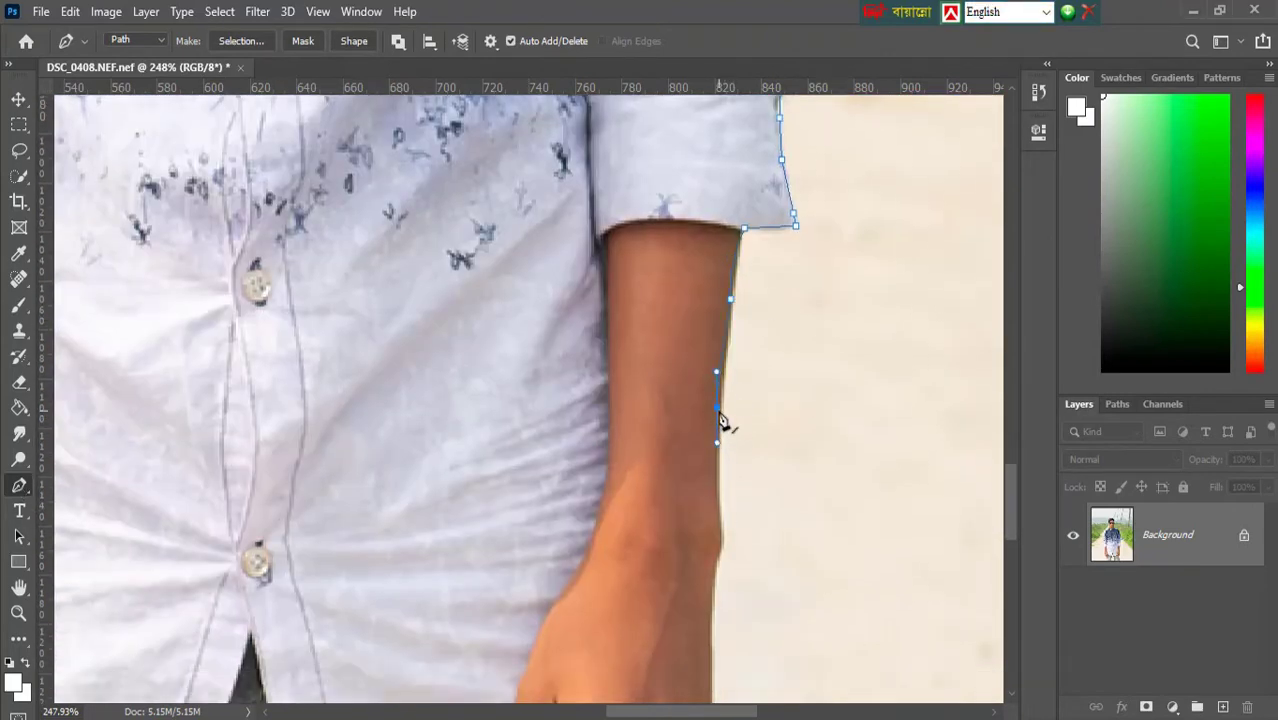
{"action": "scroll", "coordinate": [722, 420], "scroll_direction": "down", "scroll_amount": 2}
{"action": "left_click", "coordinate": [719, 411]}
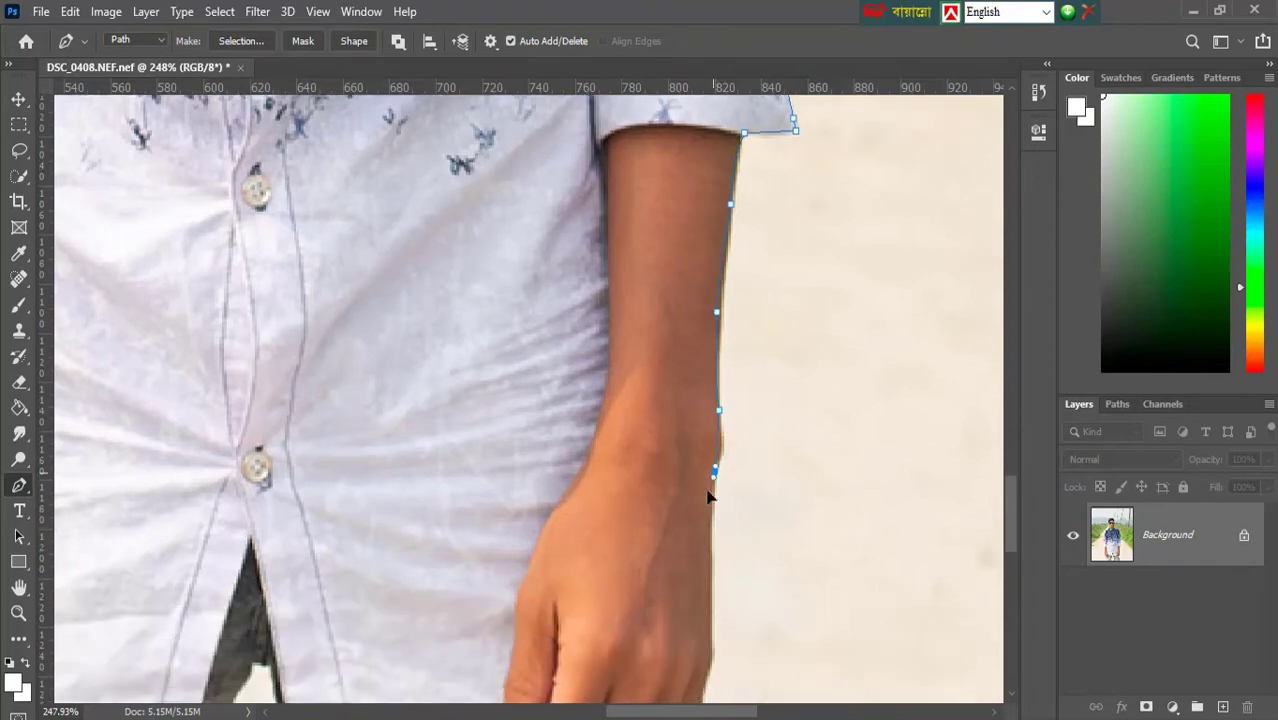
Trace the outer edge of the right-hand hand from the wrist down to the trousers
{"action": "scroll", "coordinate": [720, 483], "scroll_direction": "down", "scroll_amount": 2}
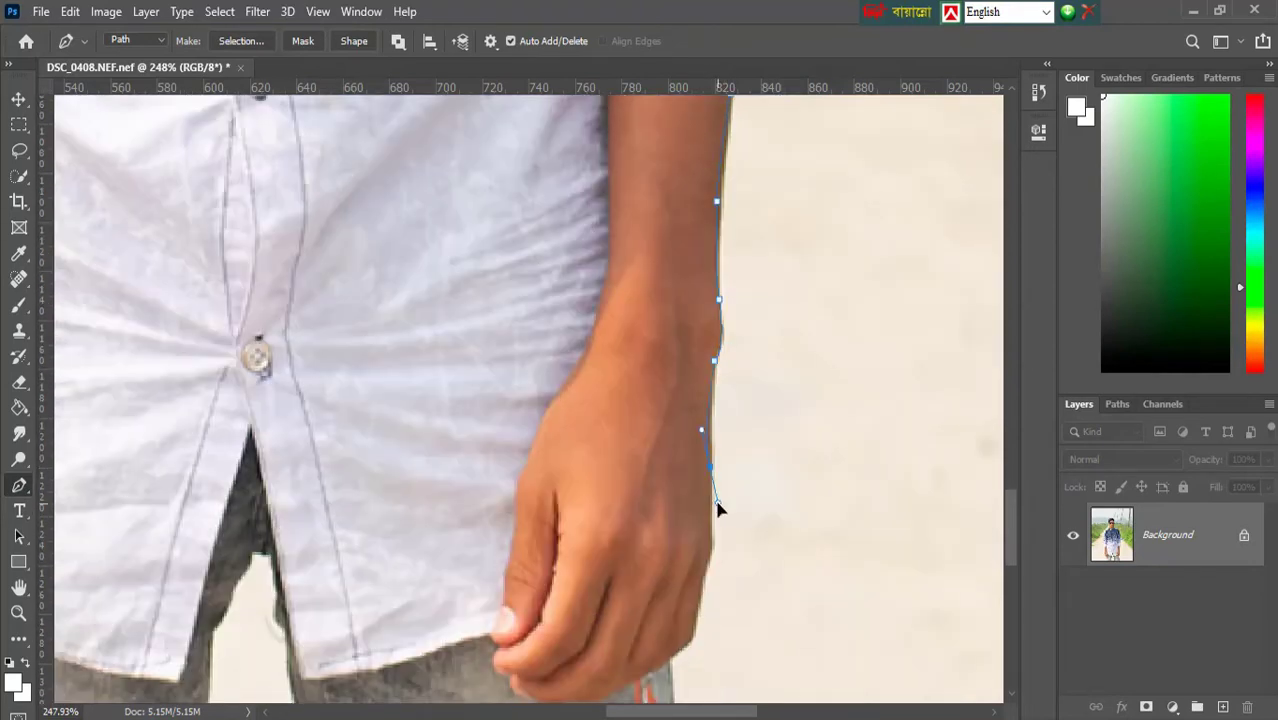
{"action": "scroll", "coordinate": [715, 483], "scroll_direction": "down", "scroll_amount": 2}
{"action": "scroll", "coordinate": [714, 460], "scroll_direction": "down", "scroll_amount": 2}
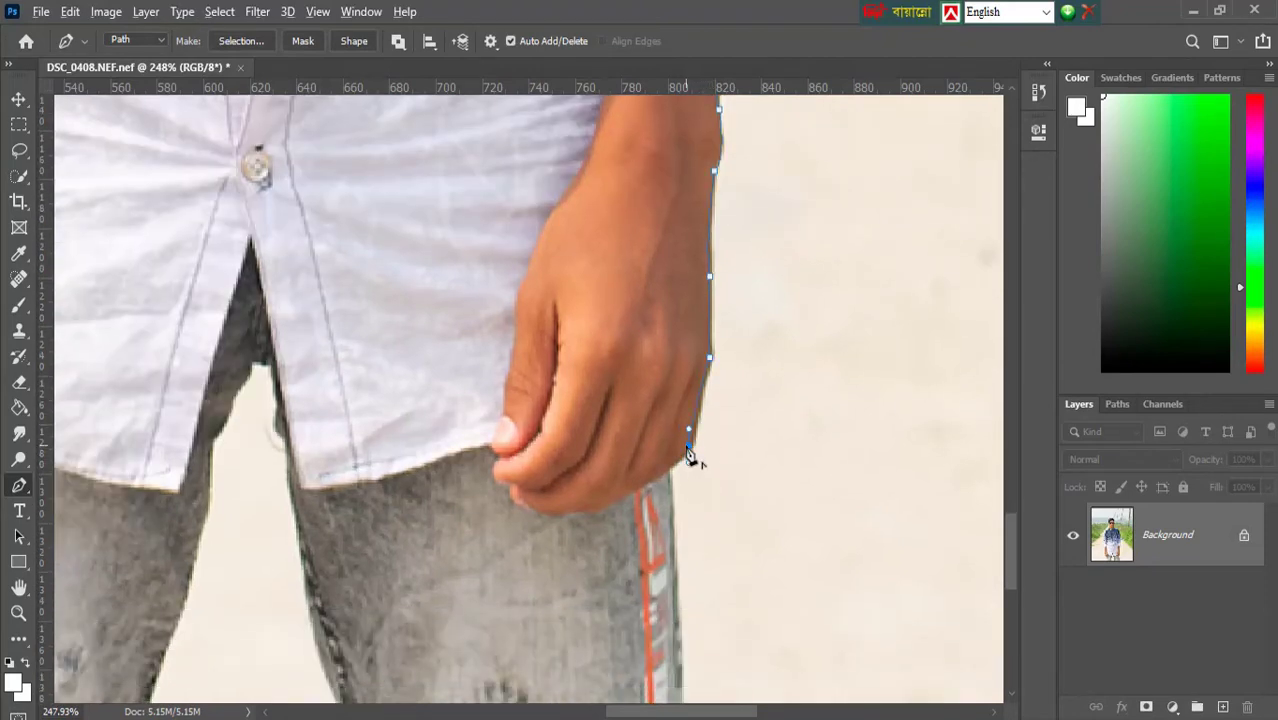
{"action": "scroll", "coordinate": [674, 525], "scroll_direction": "down", "scroll_amount": 2}
Continue the path down the outer edge of the right-hand trouser leg to the photo's lower edge
{"action": "left_click", "coordinate": [677, 523]}
{"action": "scroll", "coordinate": [678, 522], "scroll_direction": "down", "scroll_amount": 2}
{"action": "left_click", "coordinate": [679, 521]}
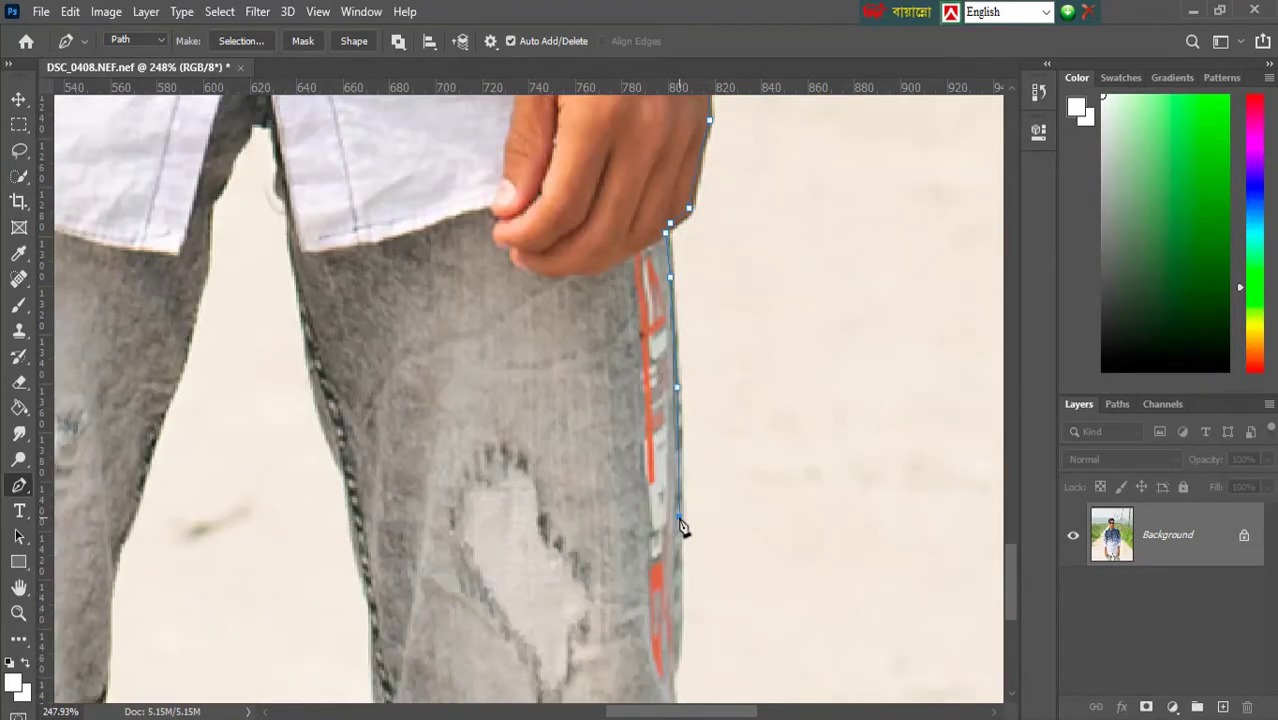
{"action": "scroll", "coordinate": [678, 525], "scroll_direction": "down", "scroll_amount": 2}
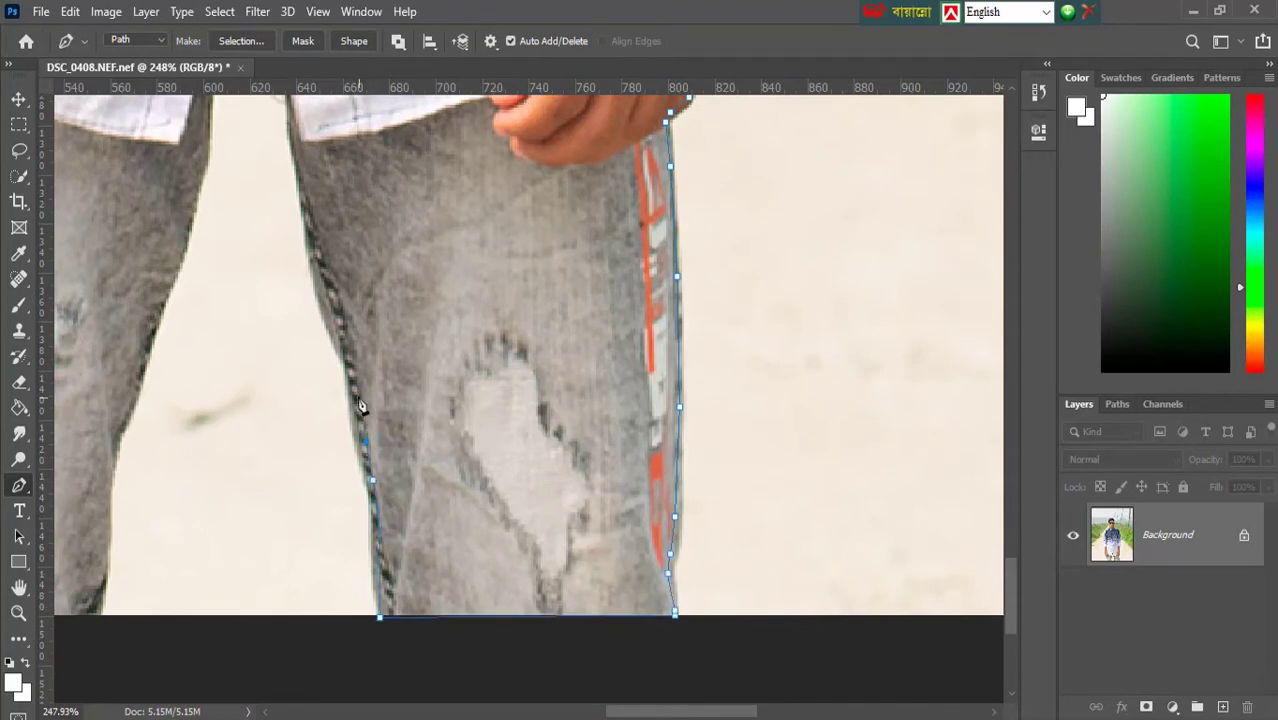
Trace the inner edge of the right-hand trouser leg from the photo's lower edge up towards the crotch
{"action": "left_click", "coordinate": [303, 152]}
{"action": "scroll", "coordinate": [300, 135], "scroll_direction": "up", "scroll_amount": 3}
{"action": "left_click", "coordinate": [298, 277]}
{"action": "left_click", "coordinate": [287, 210]}
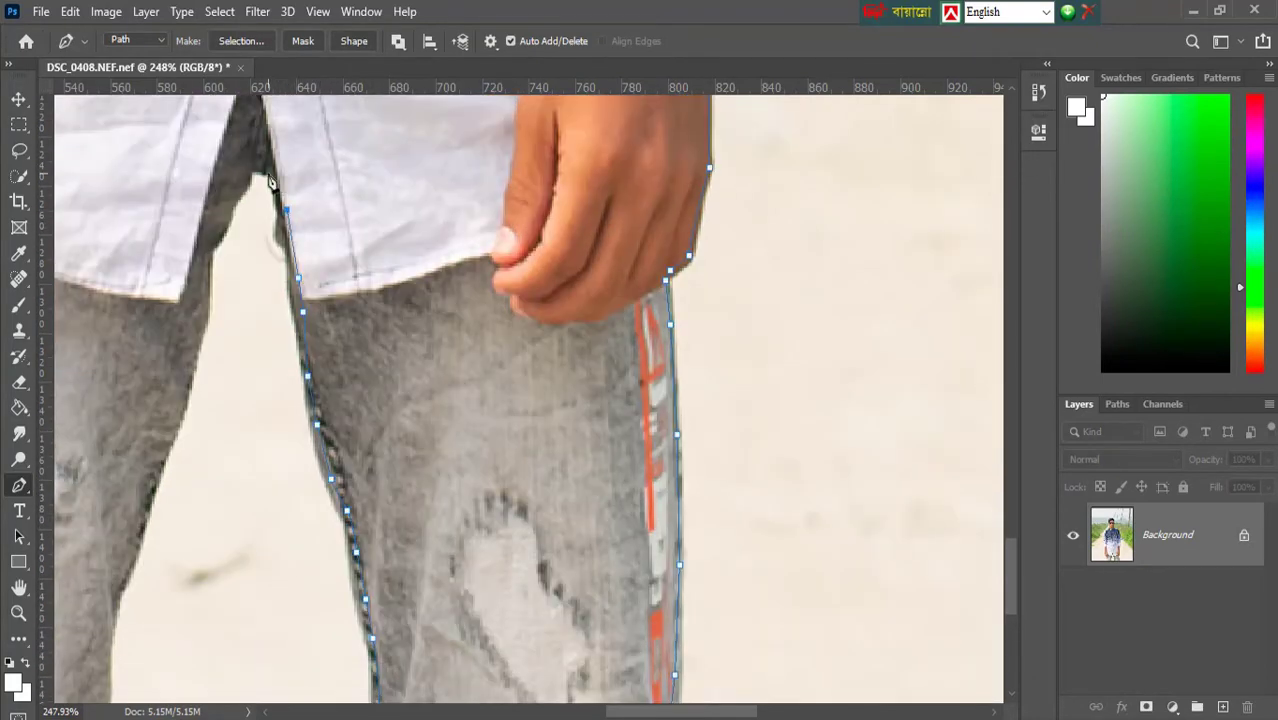
Trace the inner edge of the left-hand trouser leg from the crotch down to the photo's lower edge
{"action": "left_click", "coordinate": [196, 377]}
{"action": "scroll", "coordinate": [180, 390], "scroll_direction": "down", "scroll_amount": 2}
{"action": "left_click", "coordinate": [147, 400]}
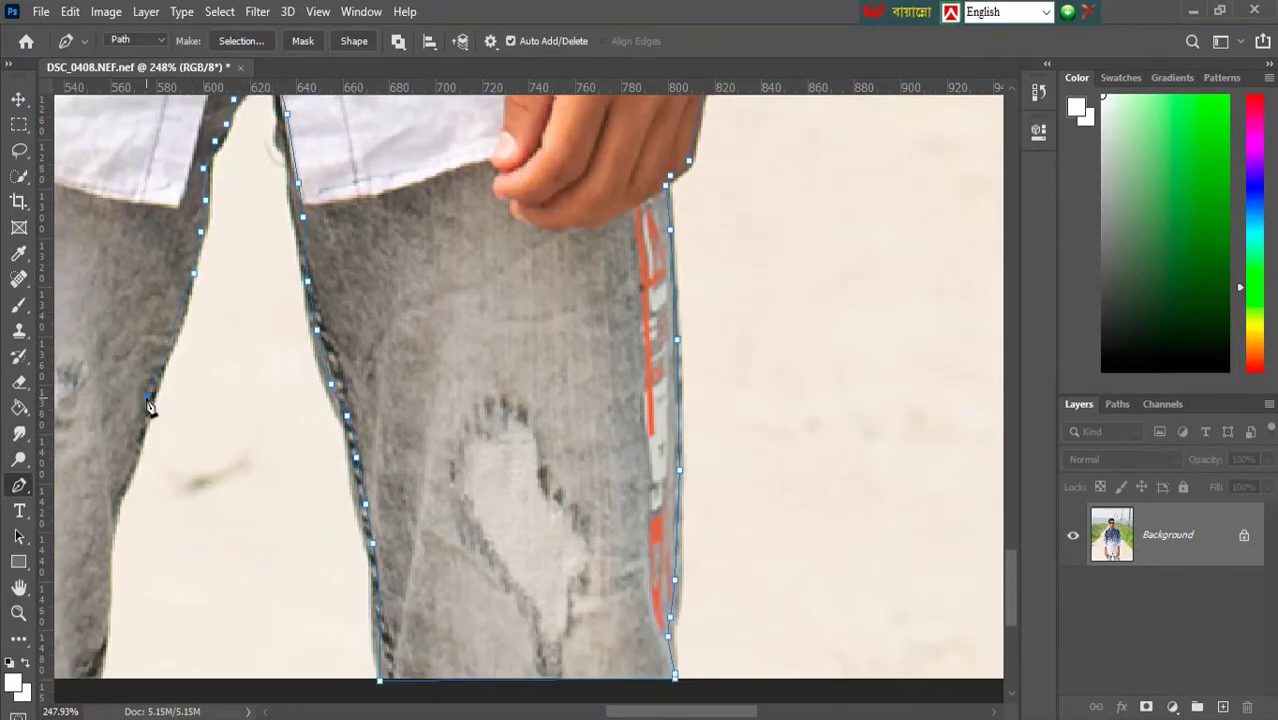
{"action": "left_click", "coordinate": [99, 682]}
Close the man's outline at its starting point beside the left-hand trouser leg and convert the path into a selection
{"action": "left_click", "coordinate": [19, 588]}
{"action": "left_click_drag", "start_coordinate": [100, 566], "coordinate": [622, 520]}
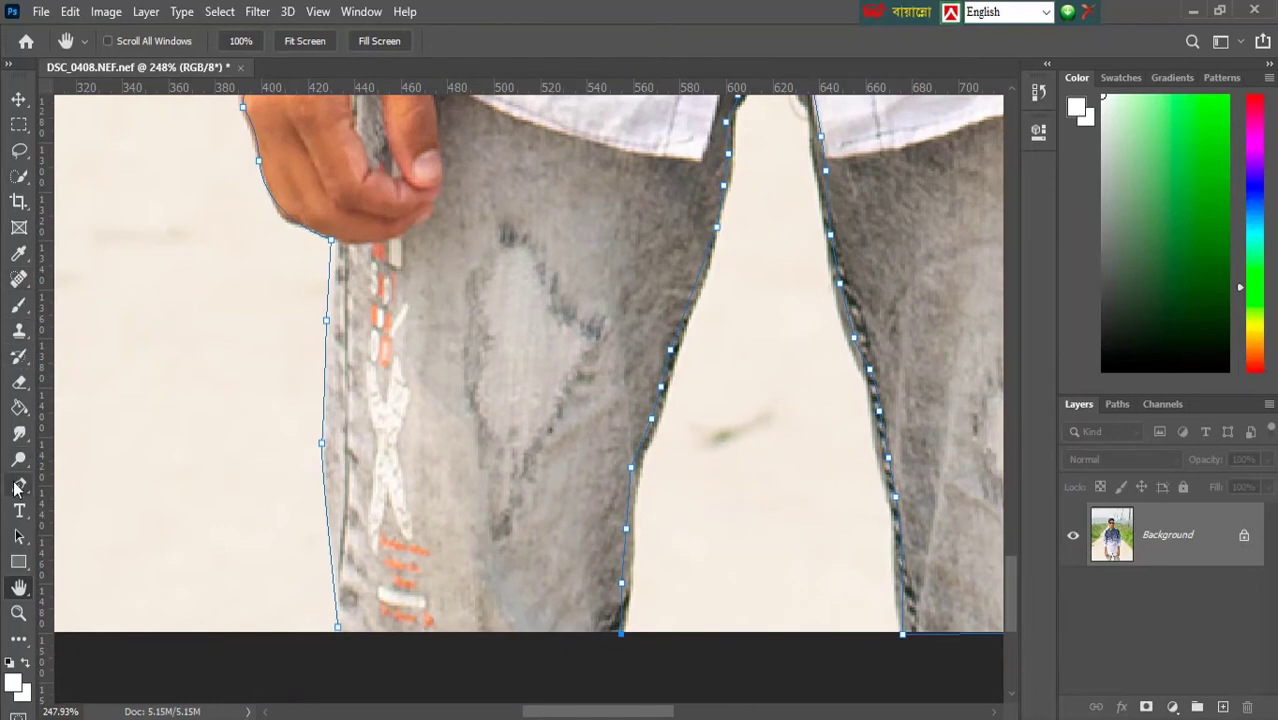
{"action": "left_click", "coordinate": [17, 488]}
{"action": "left_click", "coordinate": [338, 628]}
{"action": "right_click", "coordinate": [455, 440]}
{"action": "left_click", "coordinate": [522, 362]}
{"action": "left_click", "coordinate": [738, 212]}
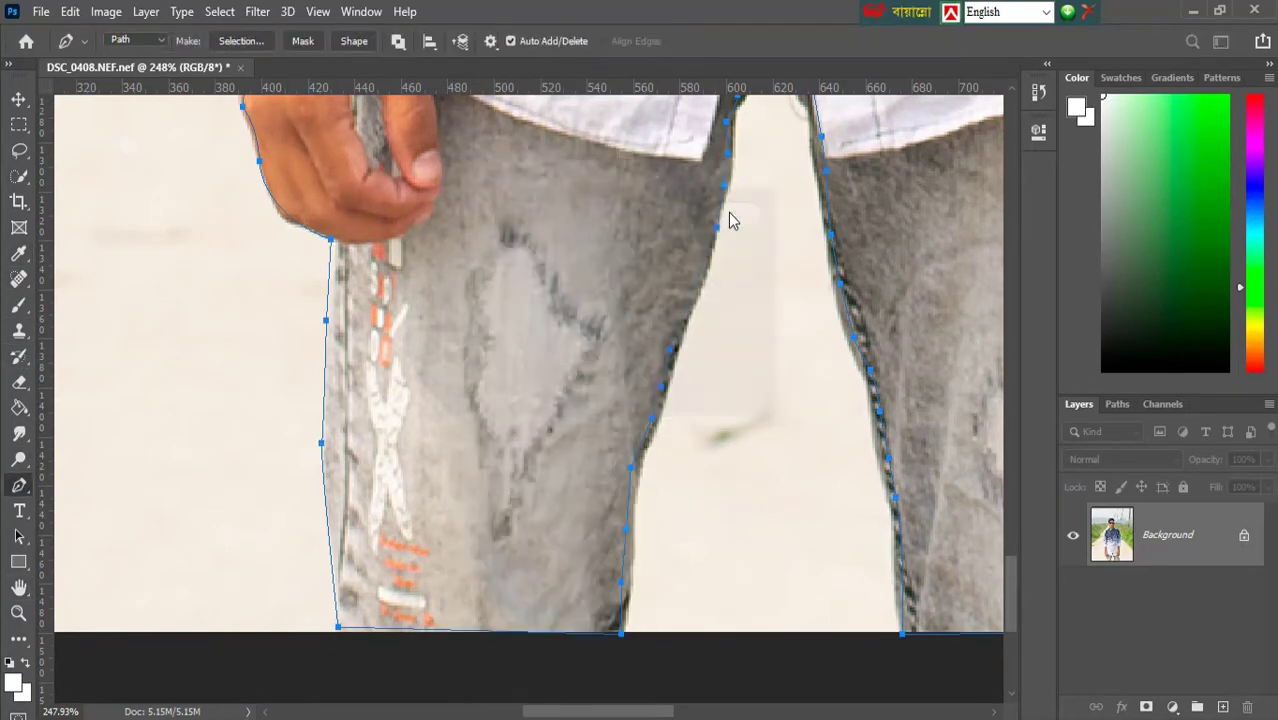
Copy the selected man onto a new layer and hide the Background layer
{"action": "left_click", "coordinate": [18, 614]}
{"action": "right_click", "coordinate": [543, 276]}
{"action": "left_click", "coordinate": [575, 284]}
{"action": "left_click", "coordinate": [19, 177]}
{"action": "right_click", "coordinate": [546, 419]}
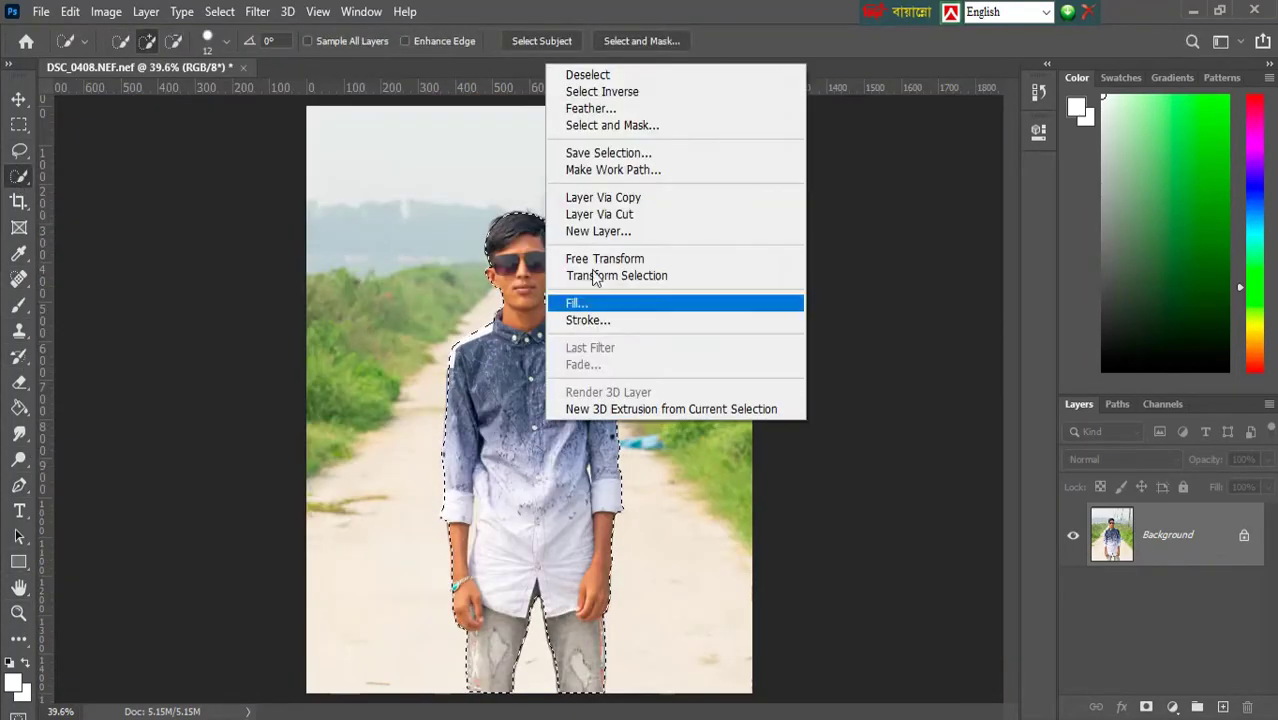
{"action": "left_click", "coordinate": [603, 197]}
{"action": "left_click", "coordinate": [1073, 598]}
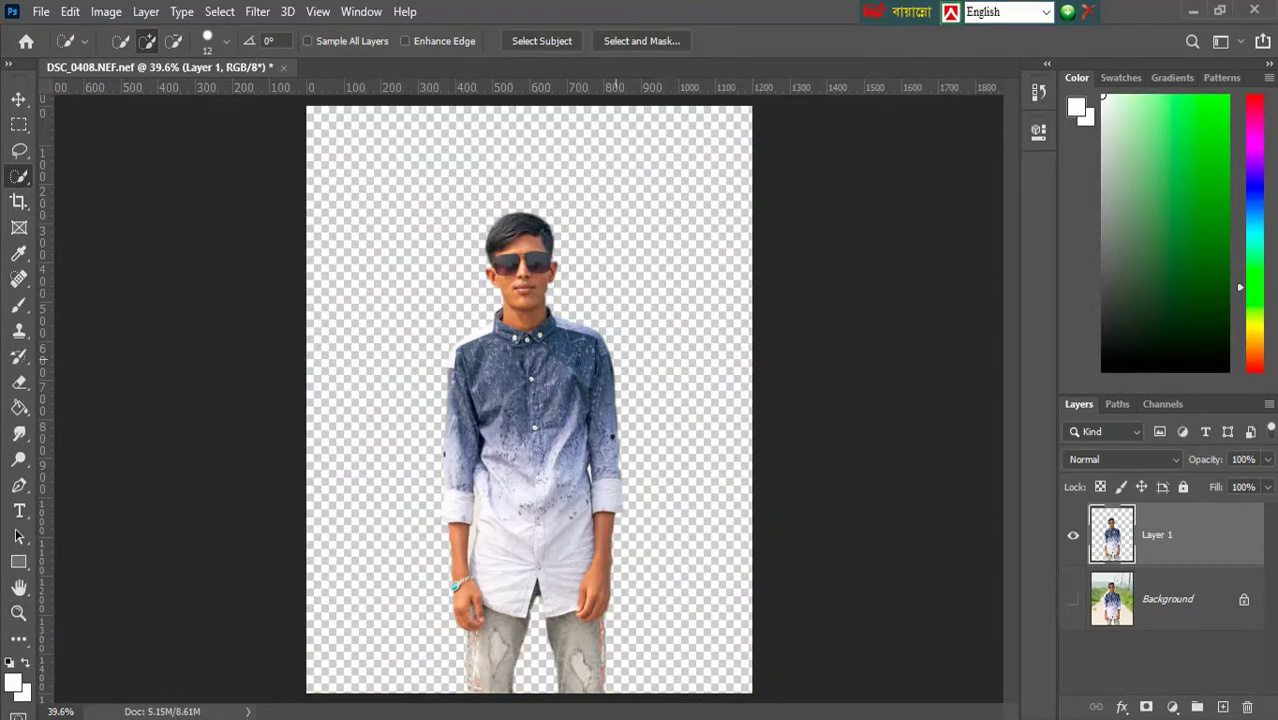
Erase the leftover background between the right-hand sleeve and the shirt with the Magic Eraser tool
{"action": "left_click", "coordinate": [19, 613]}
{"action": "left_click", "coordinate": [458, 427]}
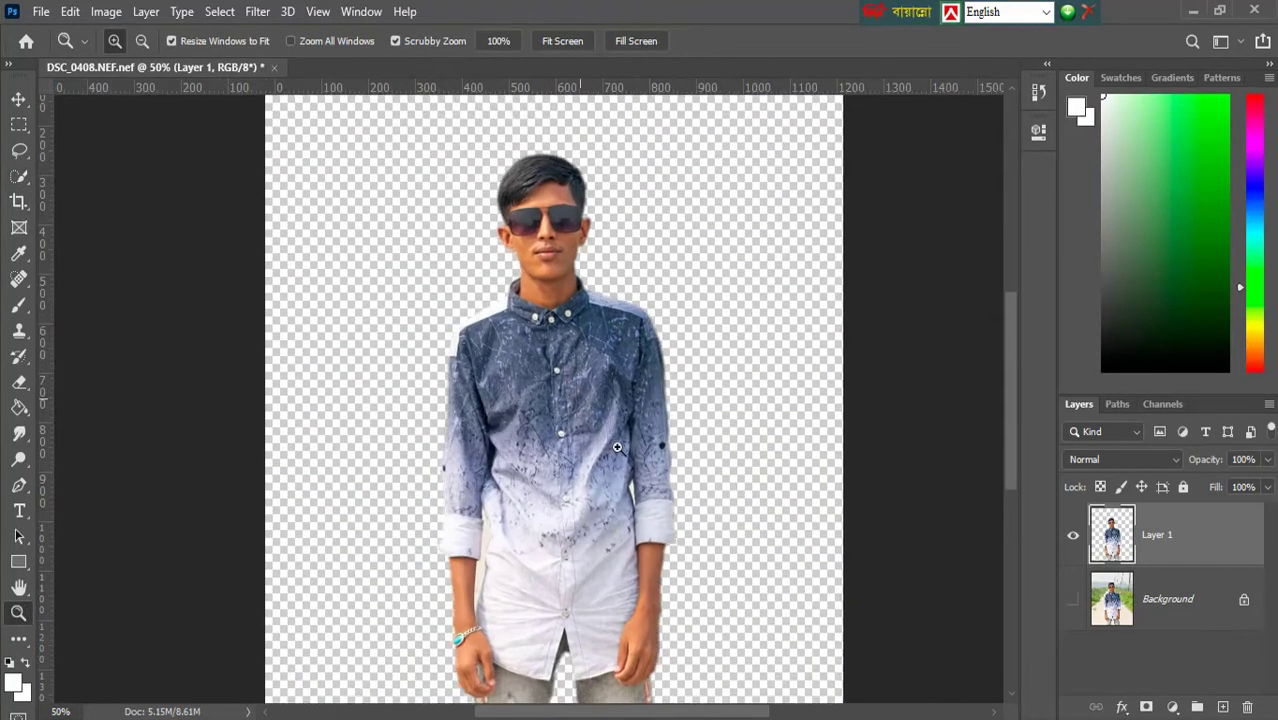
{"action": "left_click", "coordinate": [617, 445]}
{"action": "left_click", "coordinate": [626, 452]}
{"action": "left_click", "coordinate": [699, 469]}
{"action": "left_click", "coordinate": [699, 469]}
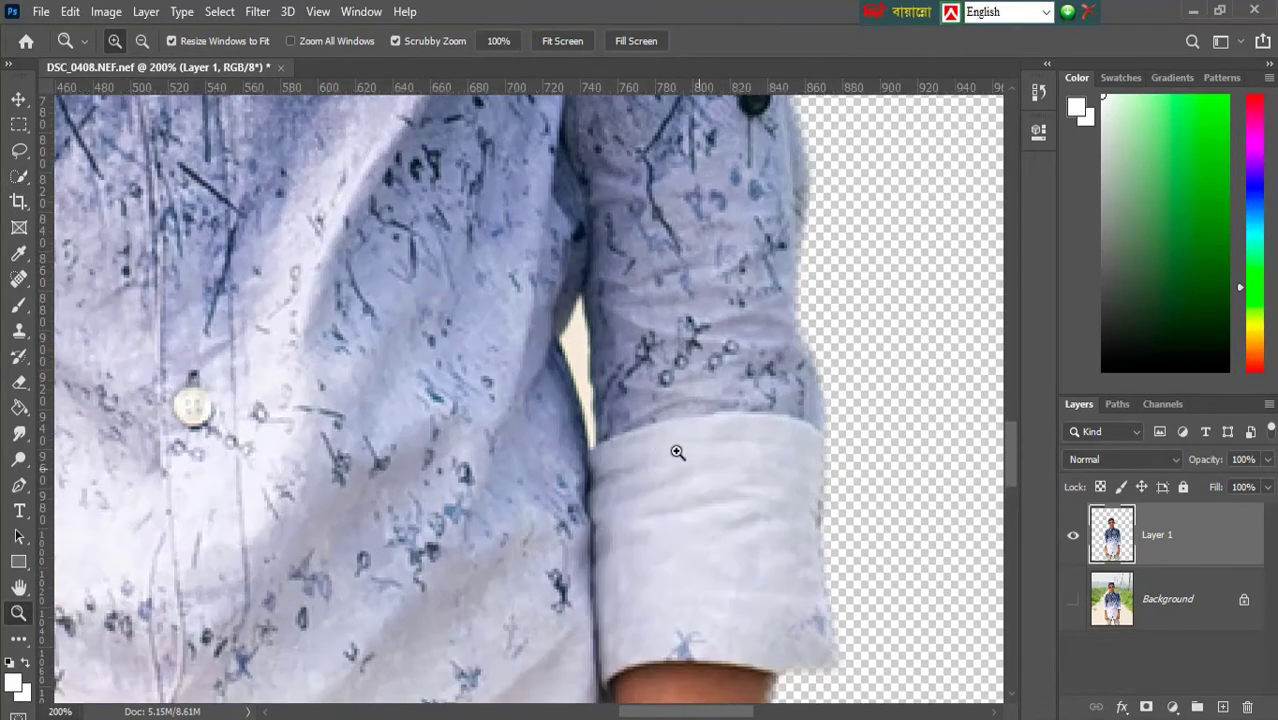
{"action": "left_click", "coordinate": [19, 382]}
{"action": "left_click", "coordinate": [100, 419]}
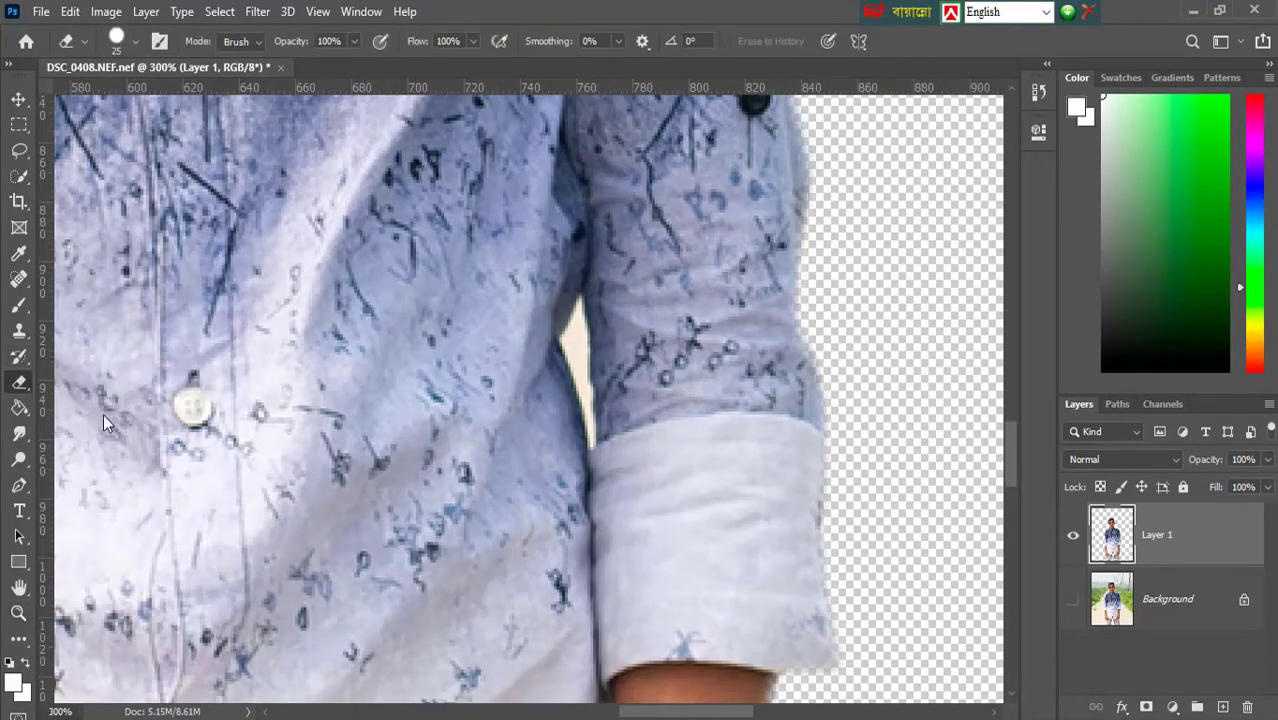
{"action": "left_click", "coordinate": [577, 348]}
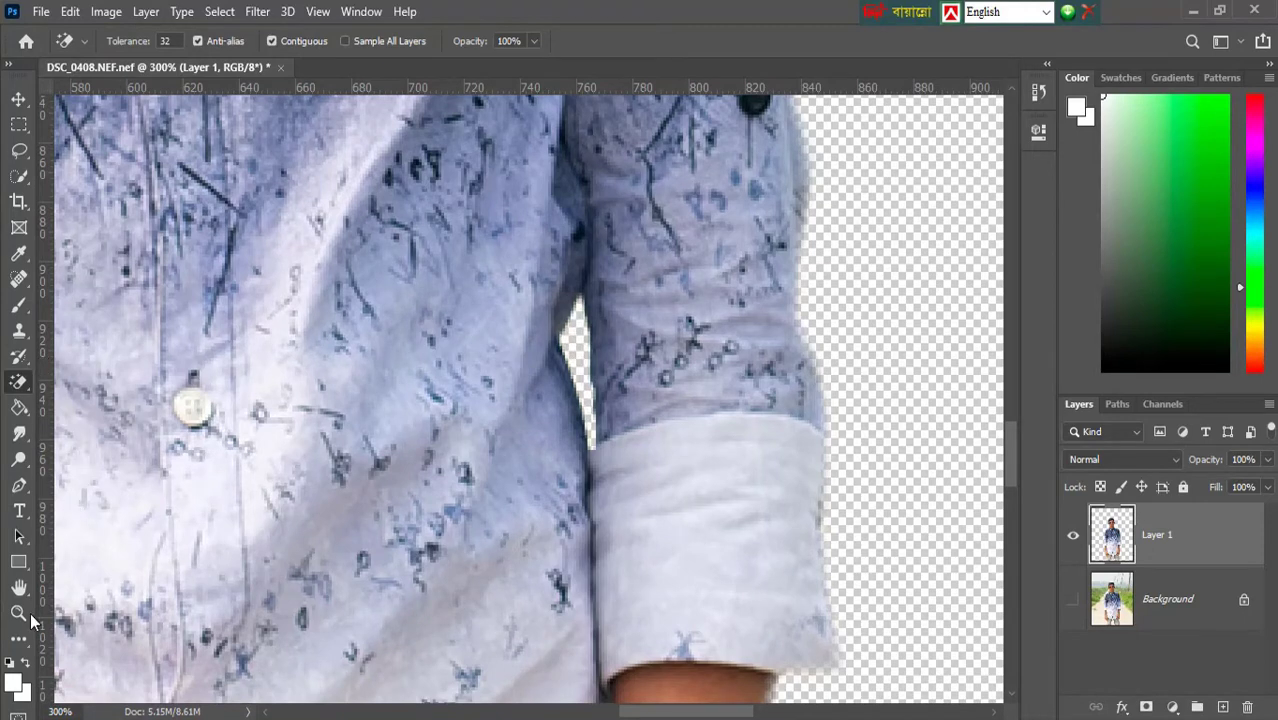
Try to erase the leftover background between the left-hand arm and the shirt with the Magic Eraser tool
{"action": "left_click", "coordinate": [19, 588]}
{"action": "left_click_drag", "start_coordinate": [251, 600], "coordinate": [872, 198]}
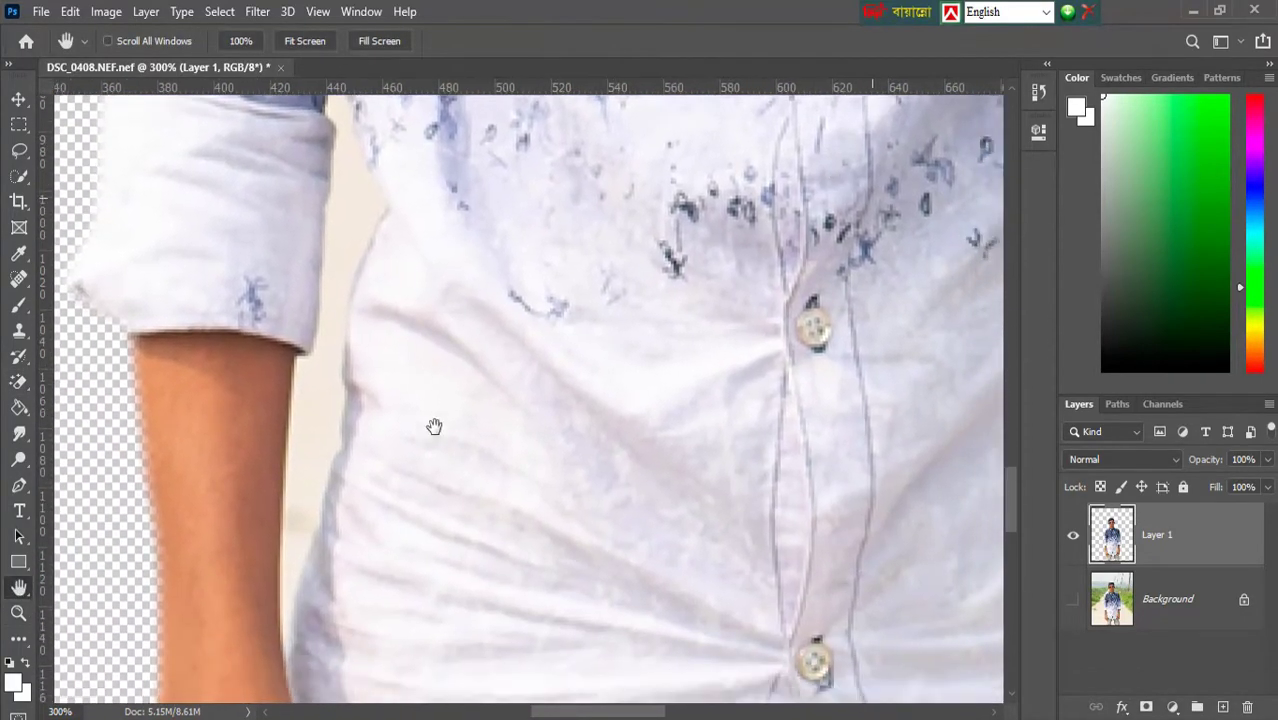
{"action": "left_click_drag", "start_coordinate": [434, 427], "coordinate": [424, 317]}
{"action": "left_click", "coordinate": [15, 385]}
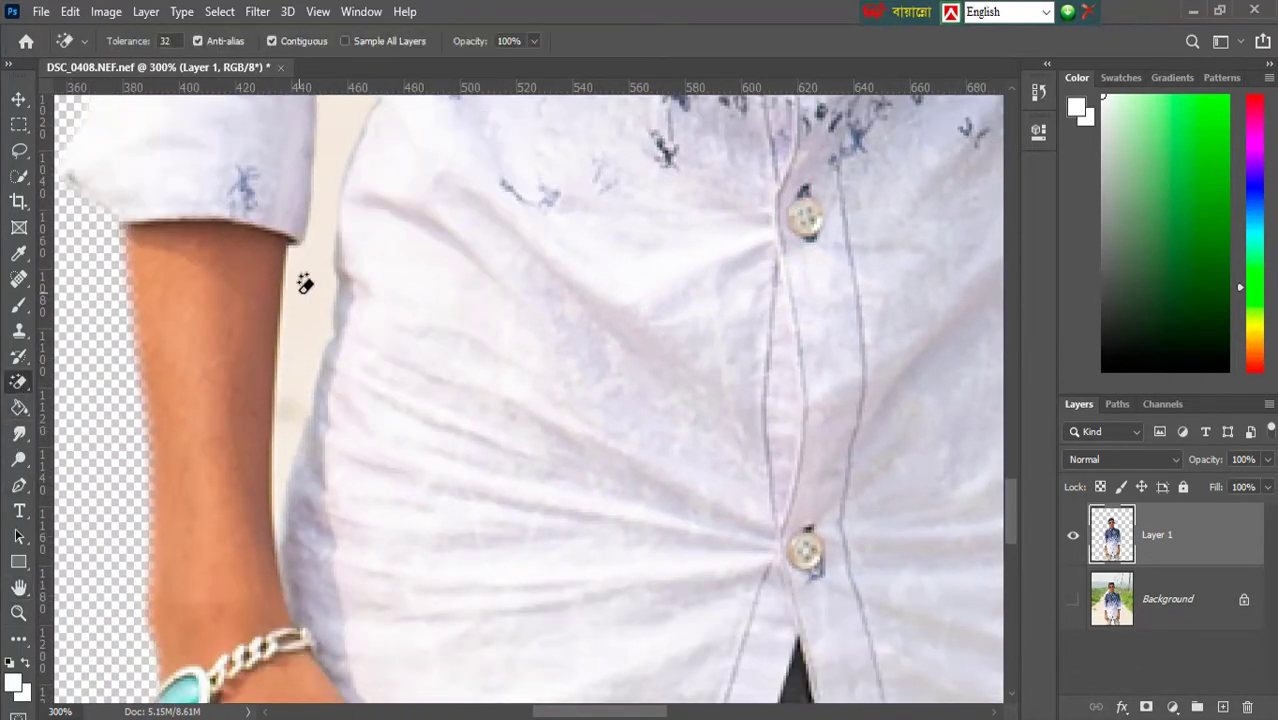
{"action": "left_click", "coordinate": [305, 281]}
{"action": "scroll", "coordinate": [305, 288], "scroll_direction": "up", "scroll_amount": 2}
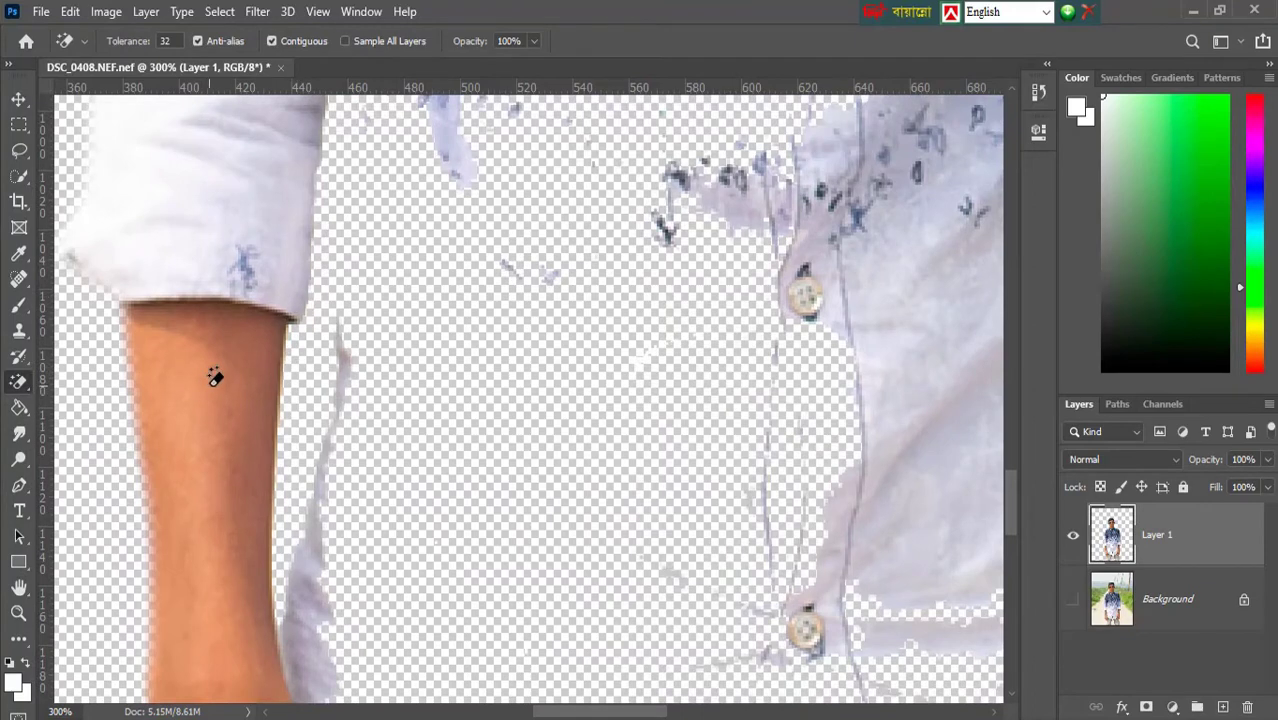
{"action": "key", "text": "ctrl+z"}
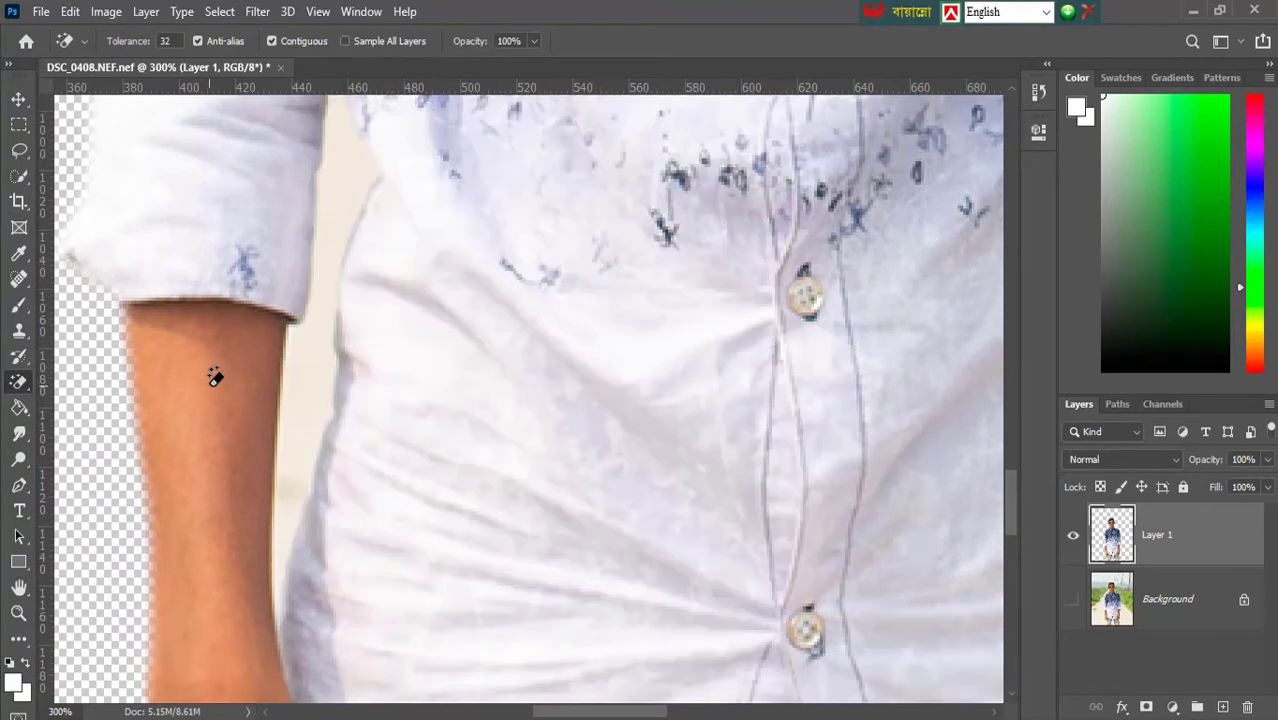
With the Pen tool, trace the gap beside the left-hand arm up the shirt's side and back down the cuff's inner edge
{"action": "left_click", "coordinate": [19, 612]}
{"action": "left_click", "coordinate": [19, 487]}
{"action": "scroll", "coordinate": [249, 440], "scroll_direction": "down", "scroll_amount": 1}
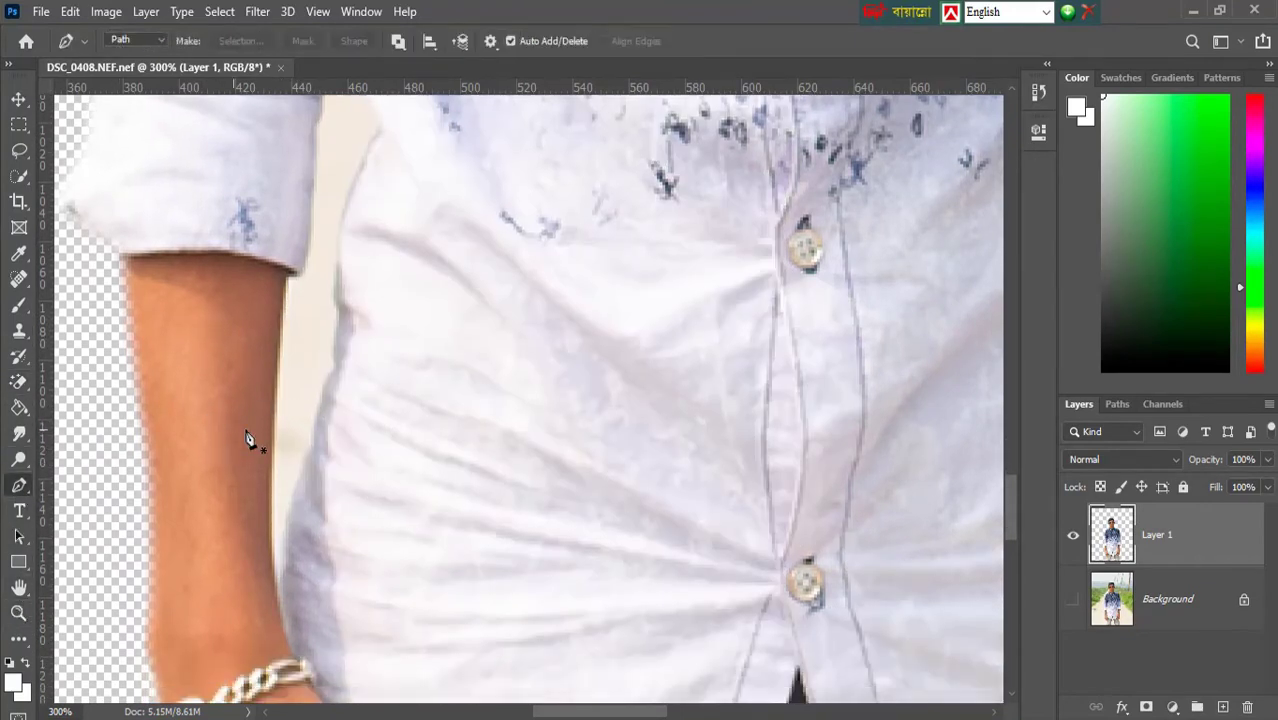
{"action": "left_click", "coordinate": [280, 577]}
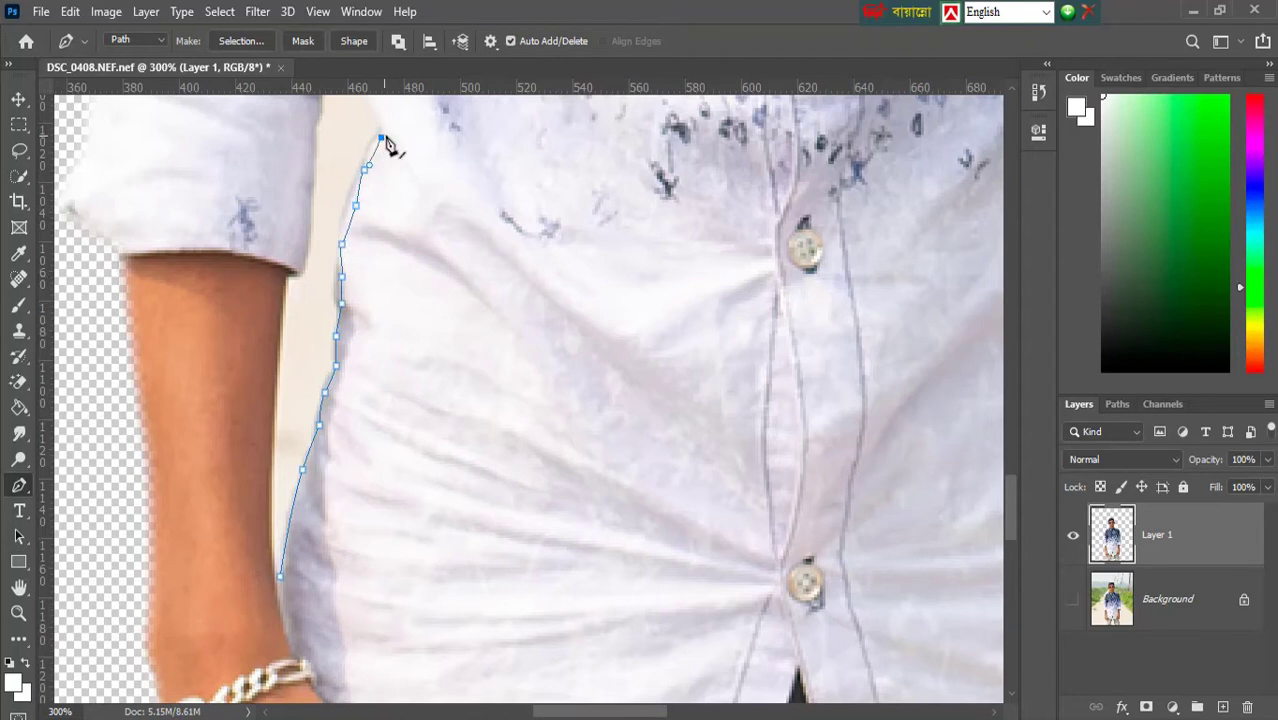
{"action": "scroll", "coordinate": [388, 145], "scroll_direction": "up", "scroll_amount": 1}
{"action": "scroll", "coordinate": [388, 185], "scroll_direction": "up", "scroll_amount": 2}
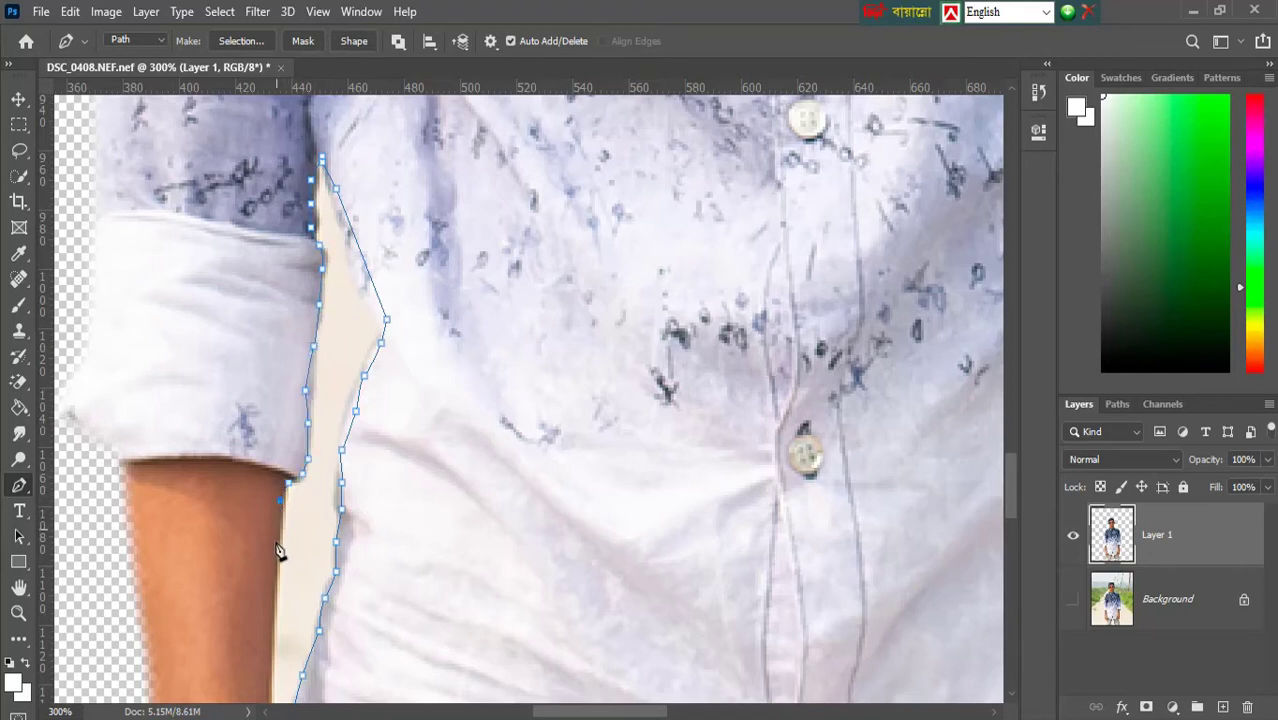
Trace the inner edge of the left-hand forearm down and close the path at its starting point
{"action": "left_click", "coordinate": [275, 599]}
{"action": "scroll", "coordinate": [276, 610], "scroll_direction": "down", "scroll_amount": 2}
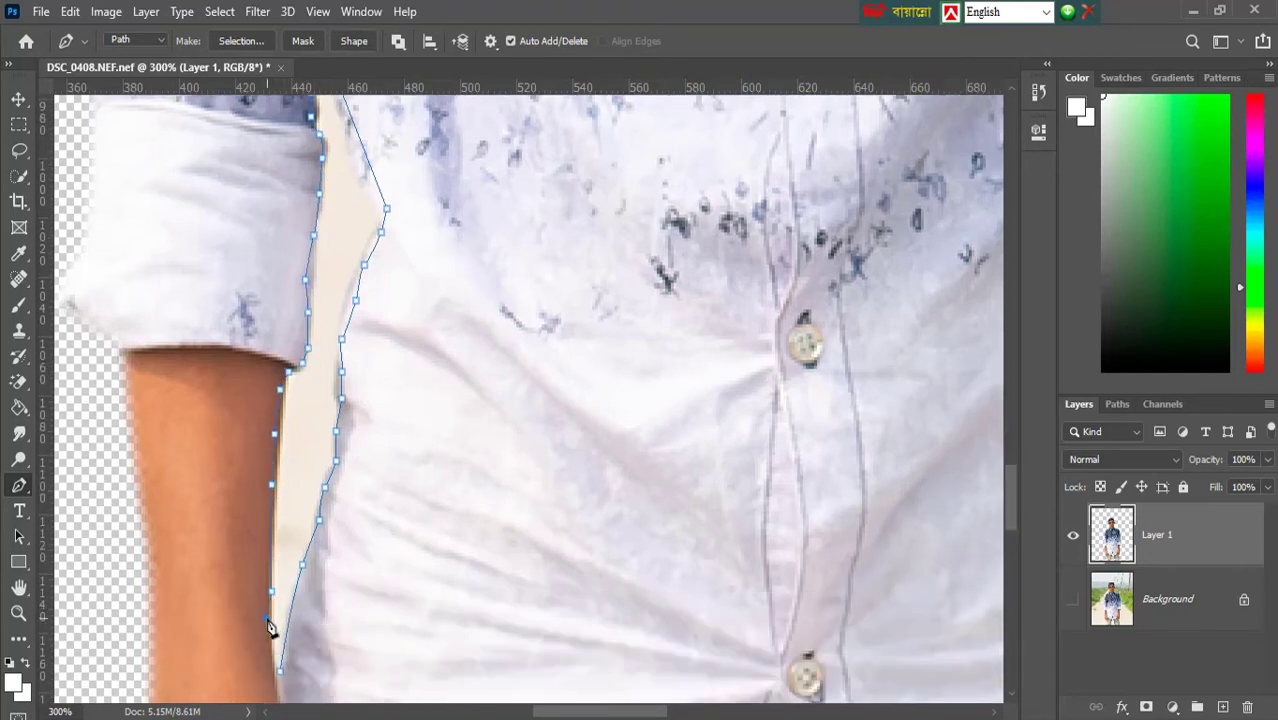
{"action": "left_click", "coordinate": [281, 675]}
Convert the gap's path into a selection, delete the background inside it and deselect
{"action": "right_click", "coordinate": [320, 347]}
{"action": "left_click", "coordinate": [379, 364]}
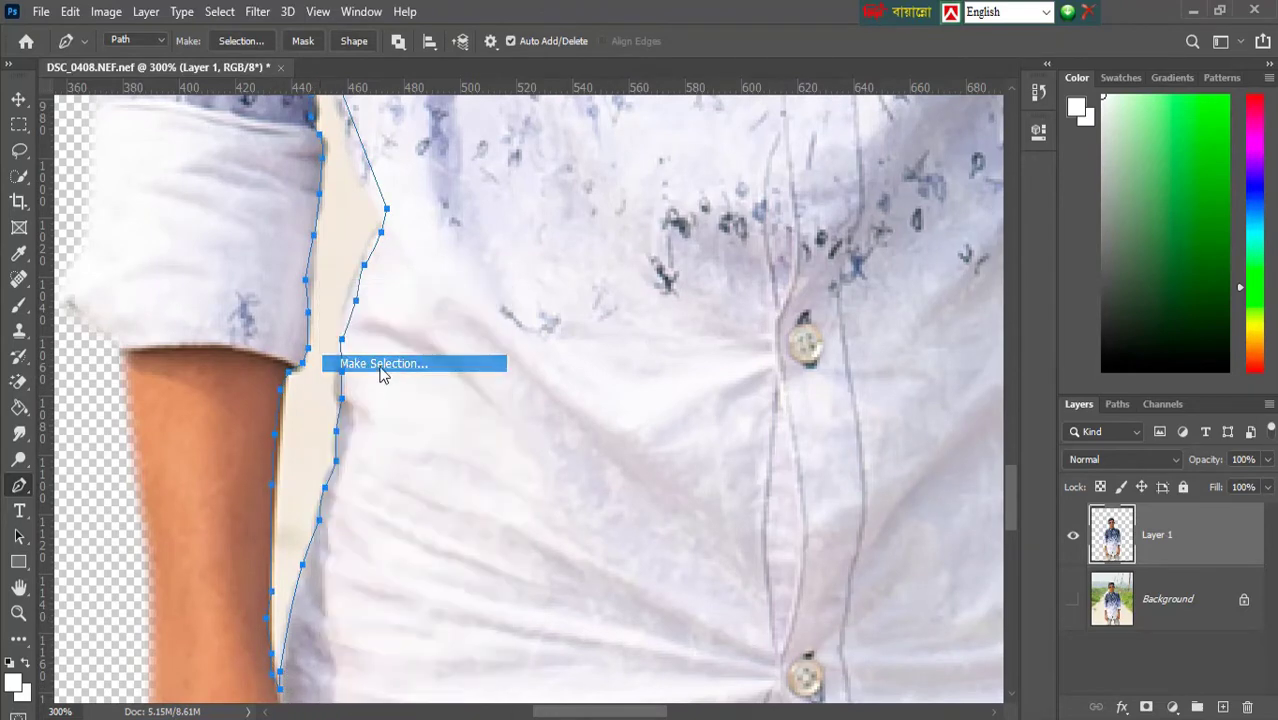
{"action": "left_click", "coordinate": [742, 217]}
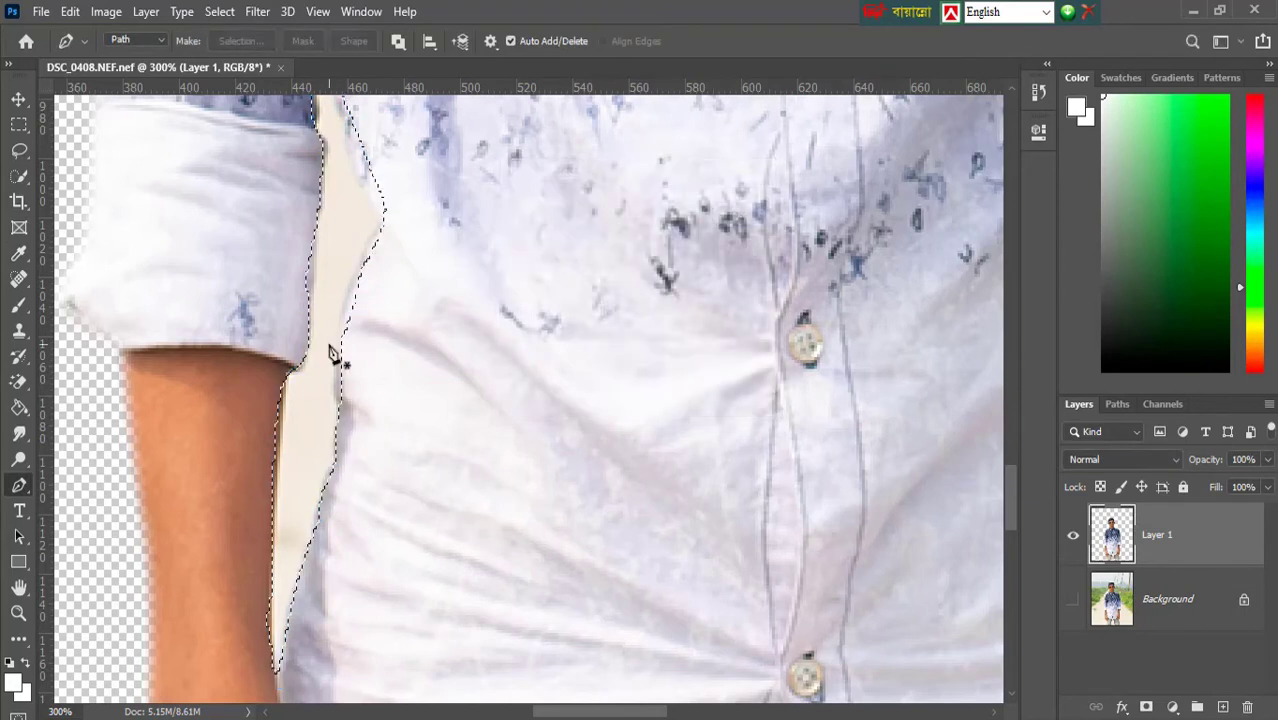
{"action": "key", "text": "Delete"}
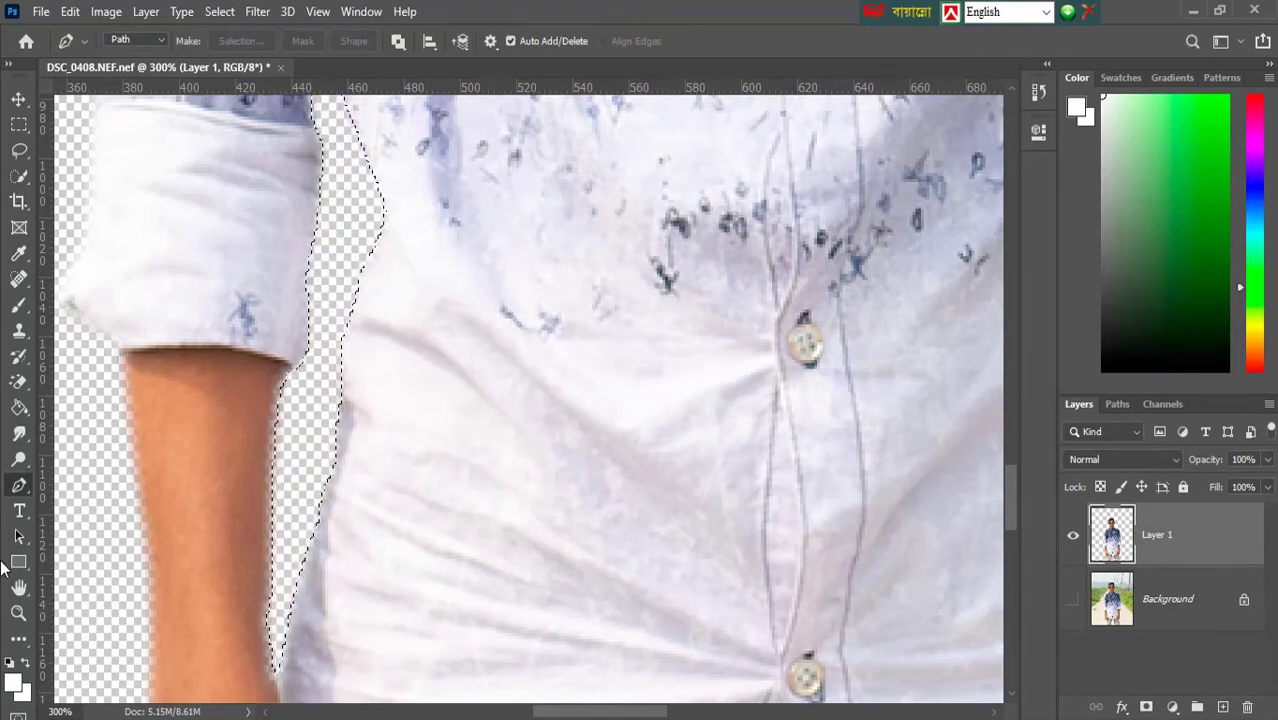
{"action": "left_click", "coordinate": [19, 612]}
{"action": "key", "text": "w"}
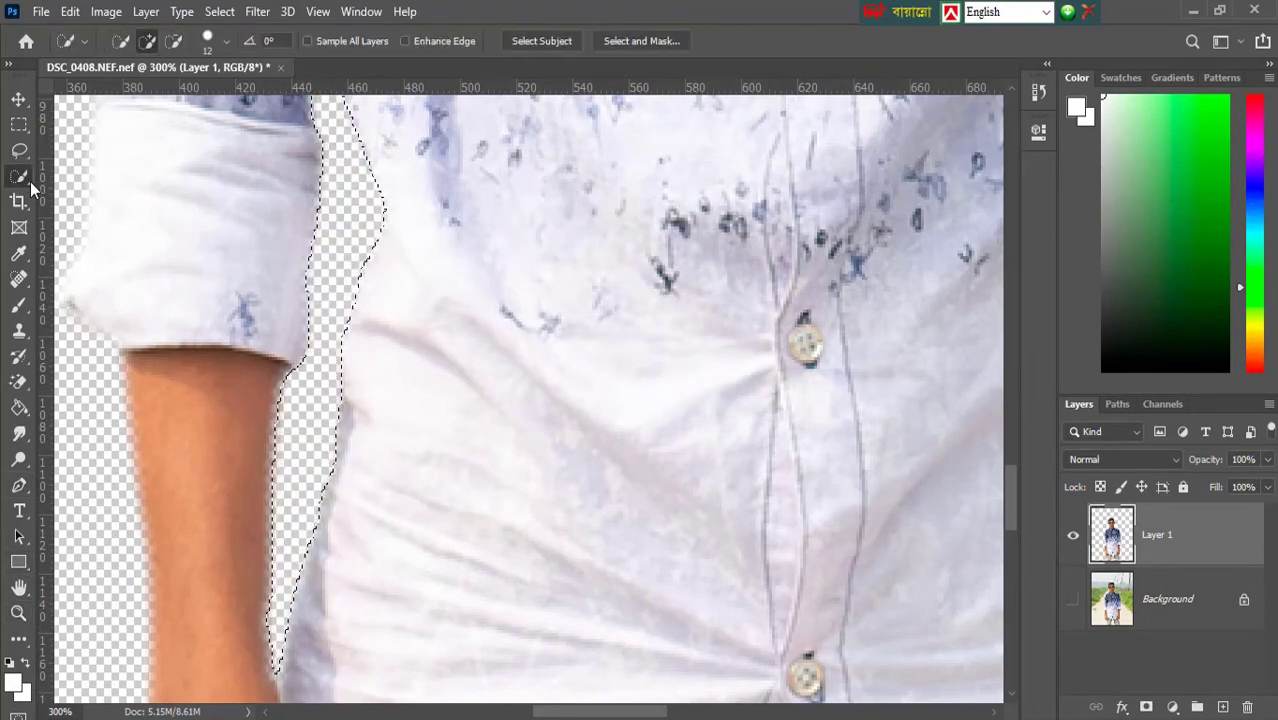
{"action": "right_click", "coordinate": [339, 218]}
{"action": "left_click", "coordinate": [368, 227]}
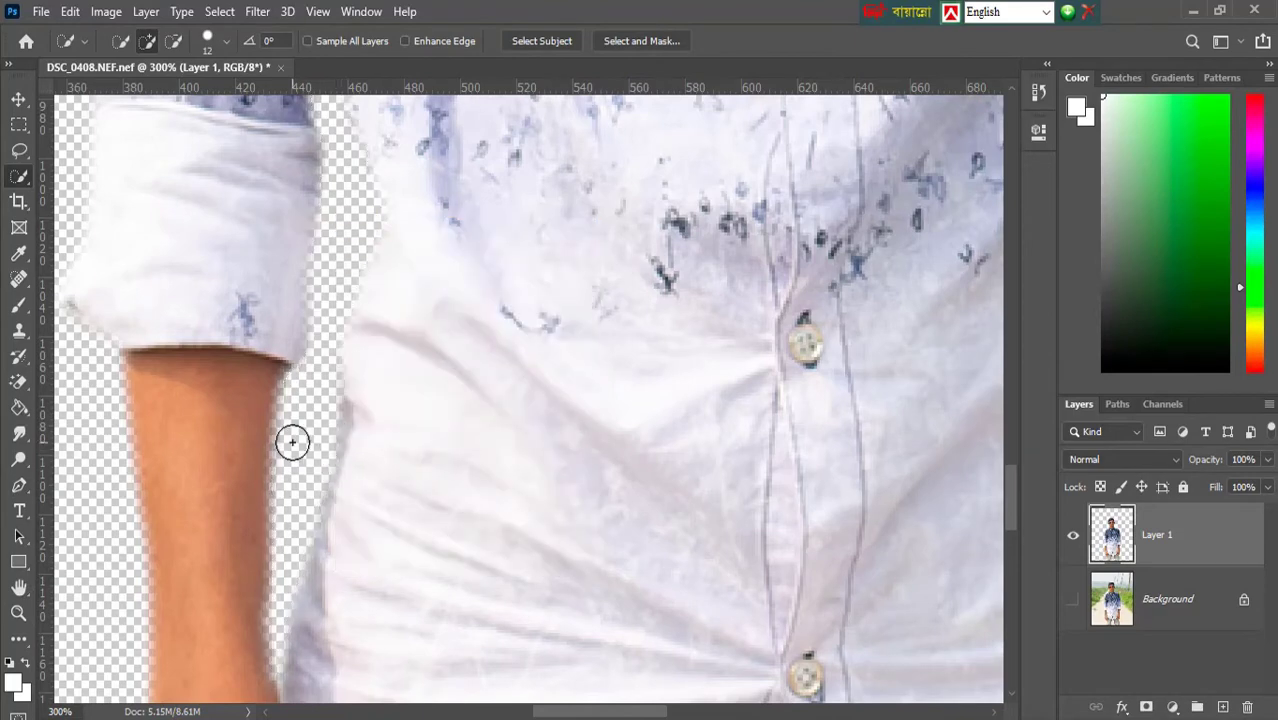
Fit the whole image in view to check the cut-out figure
{"action": "key", "text": "ctrl+minus"}
{"action": "key", "text": "ctrl+minus"}
{"action": "key", "text": "ctrl+minus"}
{"action": "key", "text": "ctrl+minus"}
{"action": "key", "text": "ctrl+minus"}
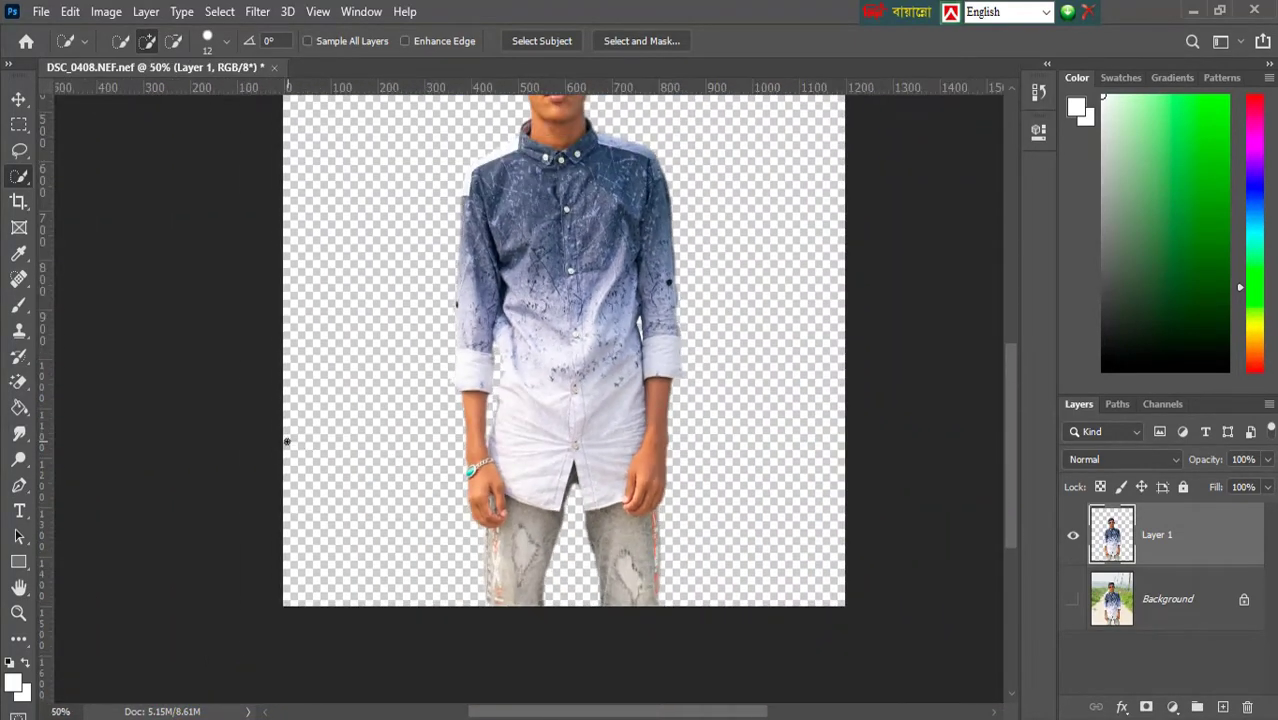
{"action": "scroll", "coordinate": [295, 440], "scroll_direction": "up", "scroll_amount": 2}
{"action": "left_click", "coordinate": [18, 613]}
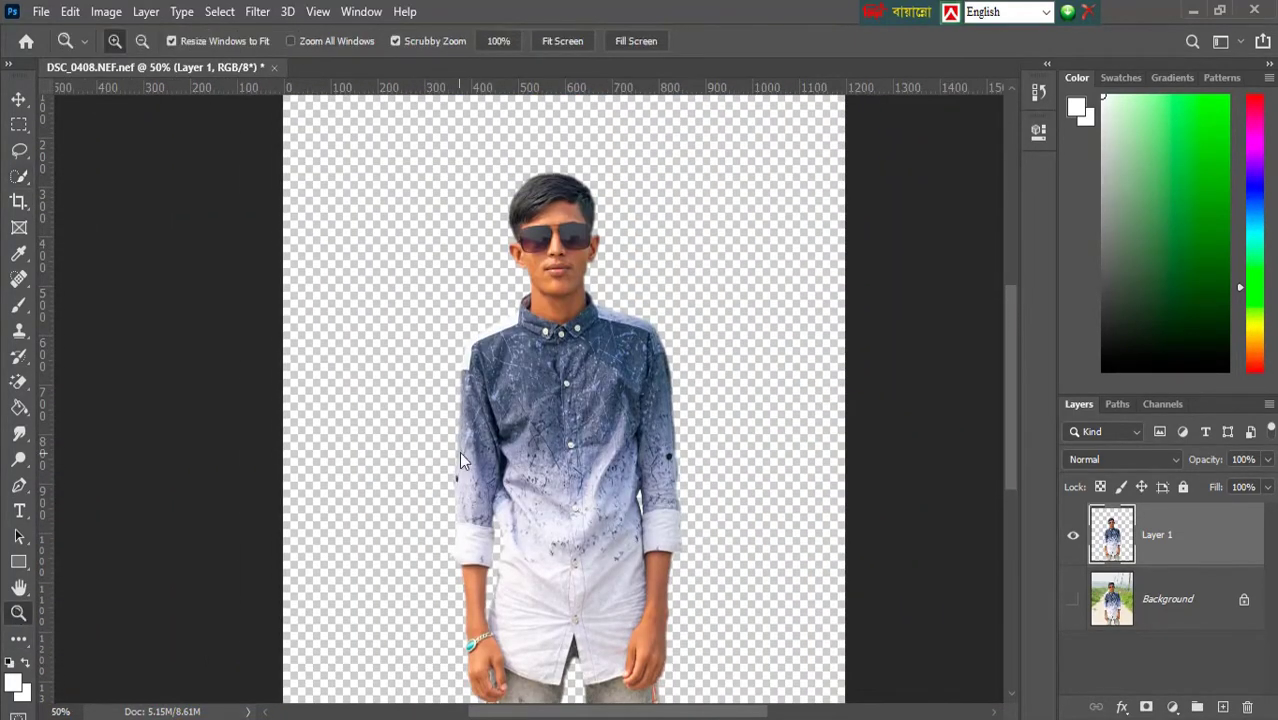
{"action": "right_click", "coordinate": [459, 451]}
{"action": "left_click", "coordinate": [489, 457]}
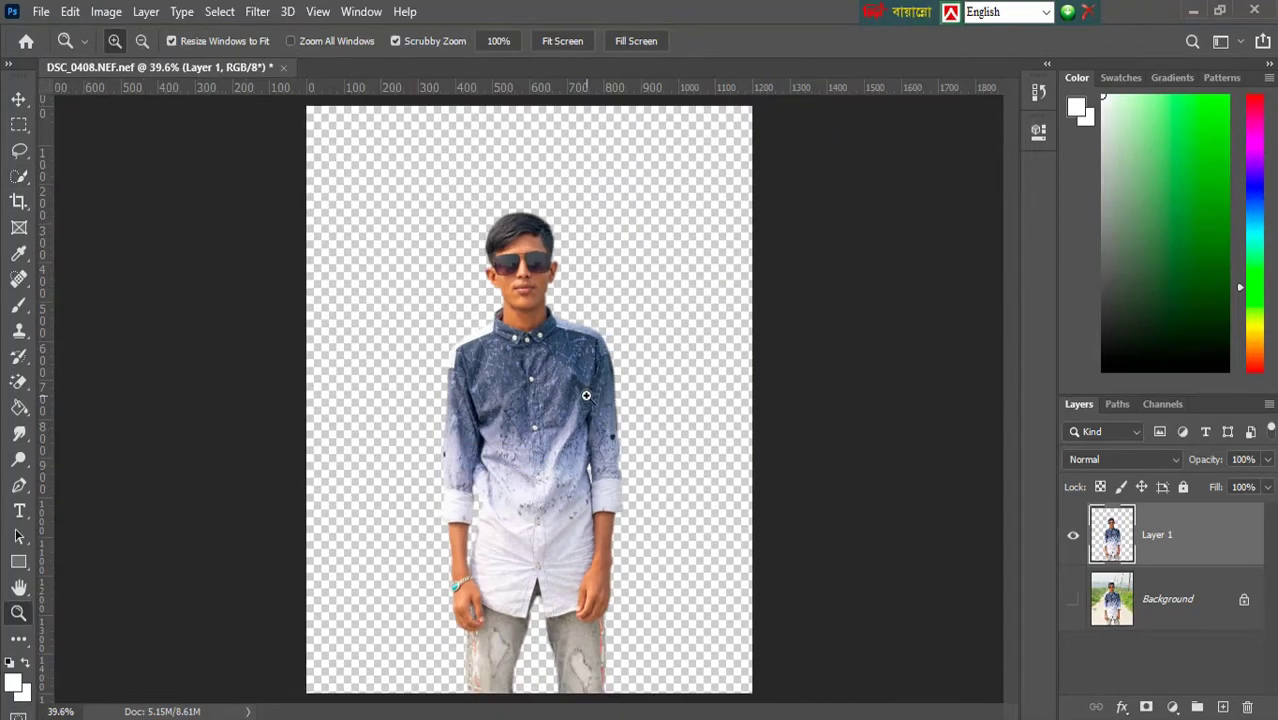
Open the image "cb background lion - 3327x4096.jpg" from the CB BackGround HD-20 folder
{"action": "left_click", "coordinate": [20, 97]}
{"action": "left_click", "coordinate": [41, 11]}
{"action": "left_click", "coordinate": [70, 45]}
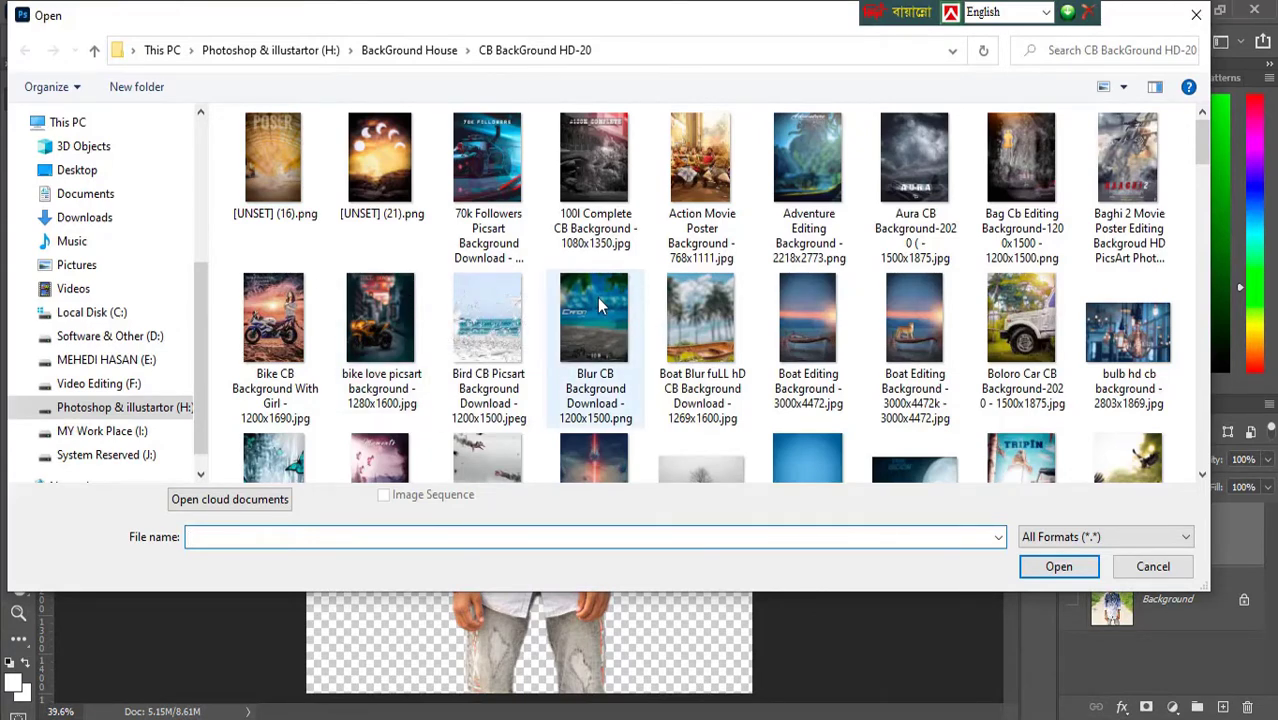
{"action": "scroll", "coordinate": [600, 305], "scroll_direction": "down", "scroll_amount": 1}
{"action": "scroll", "coordinate": [842, 323], "scroll_direction": "down", "scroll_amount": 1}
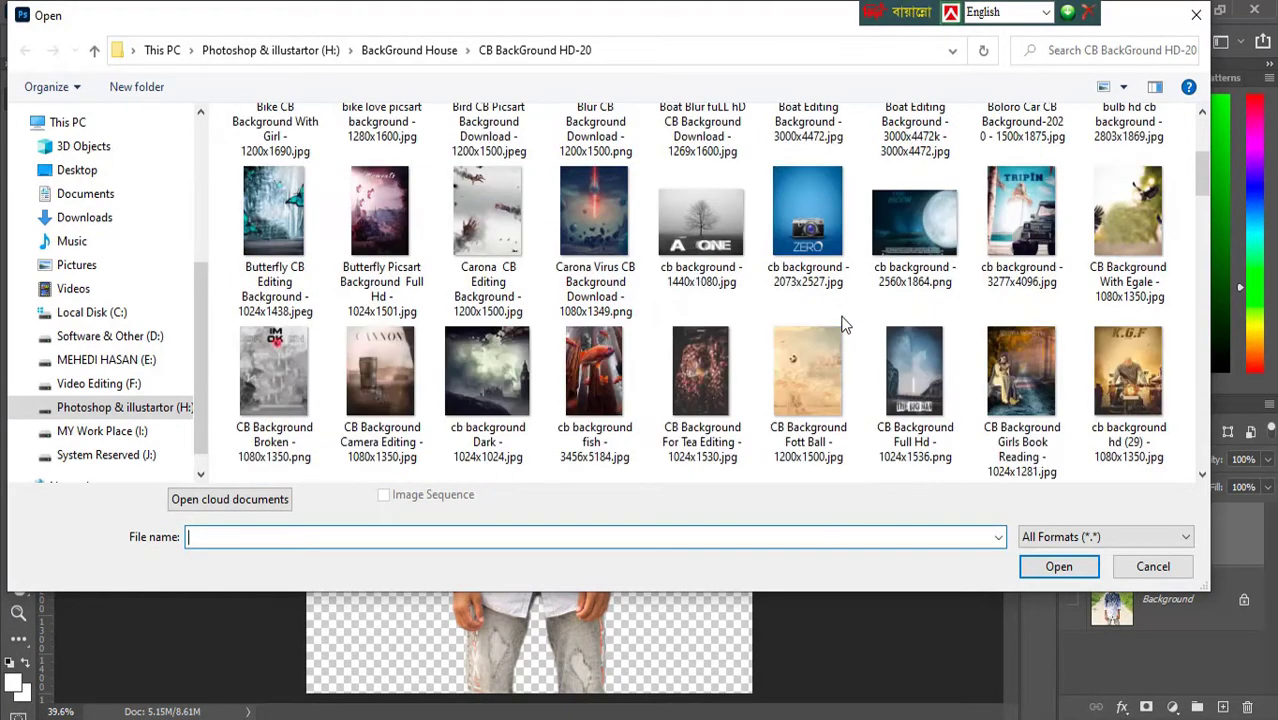
{"action": "scroll", "coordinate": [842, 323], "scroll_direction": "down", "scroll_amount": 1}
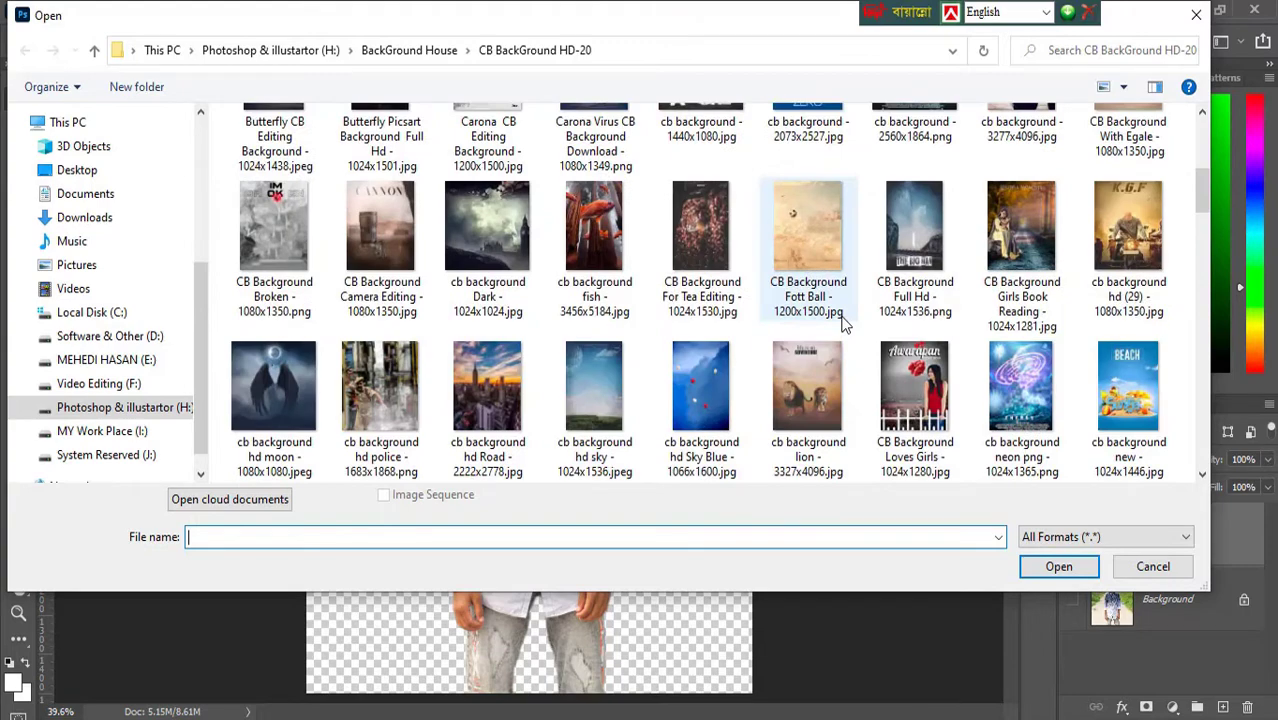
{"action": "double_click", "coordinate": [822, 369]}
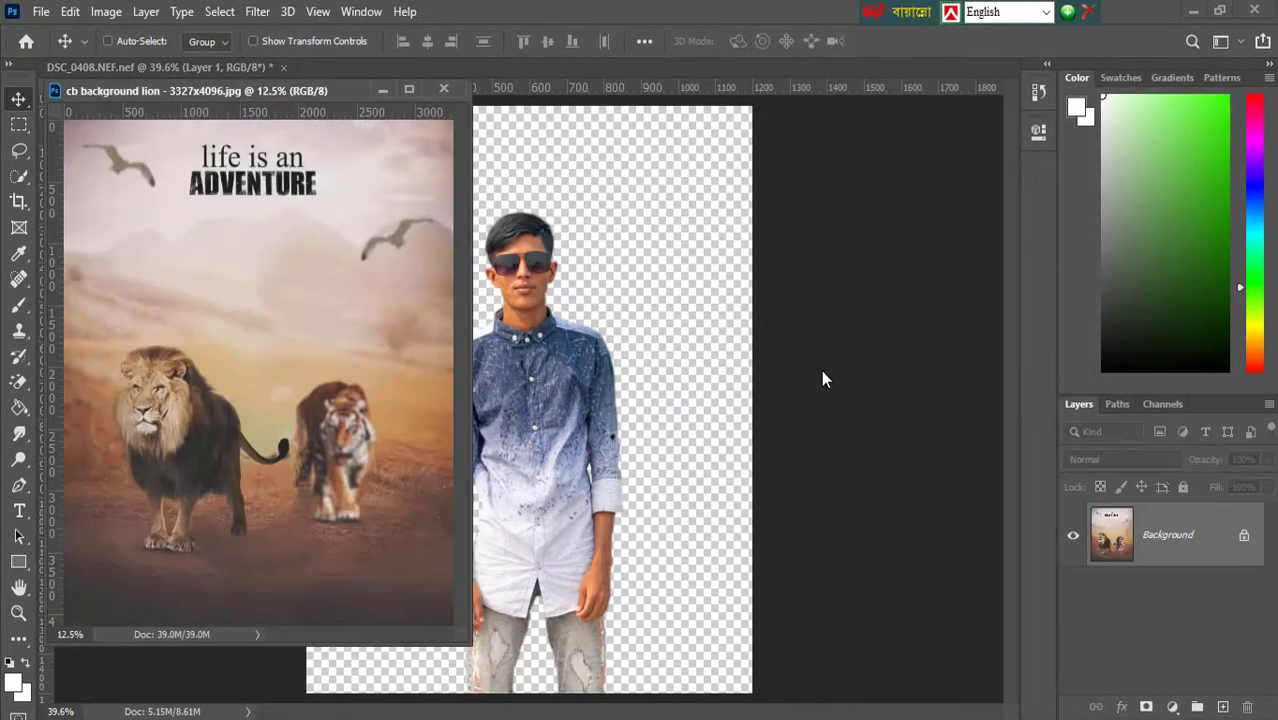
Copy the lion background into the portrait document, accepting the colour profile conversion, and close its source image
{"action": "left_click_drag", "start_coordinate": [336, 341], "coordinate": [560, 300]}
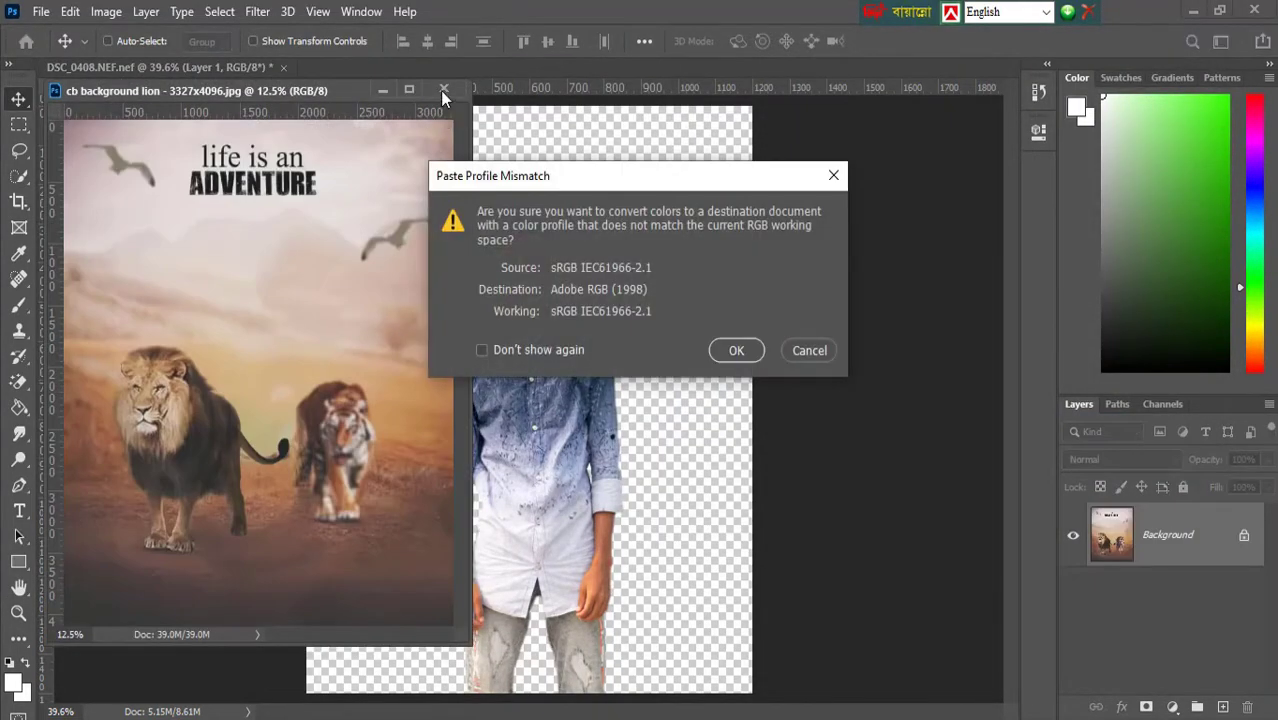
{"action": "left_click", "coordinate": [756, 351]}
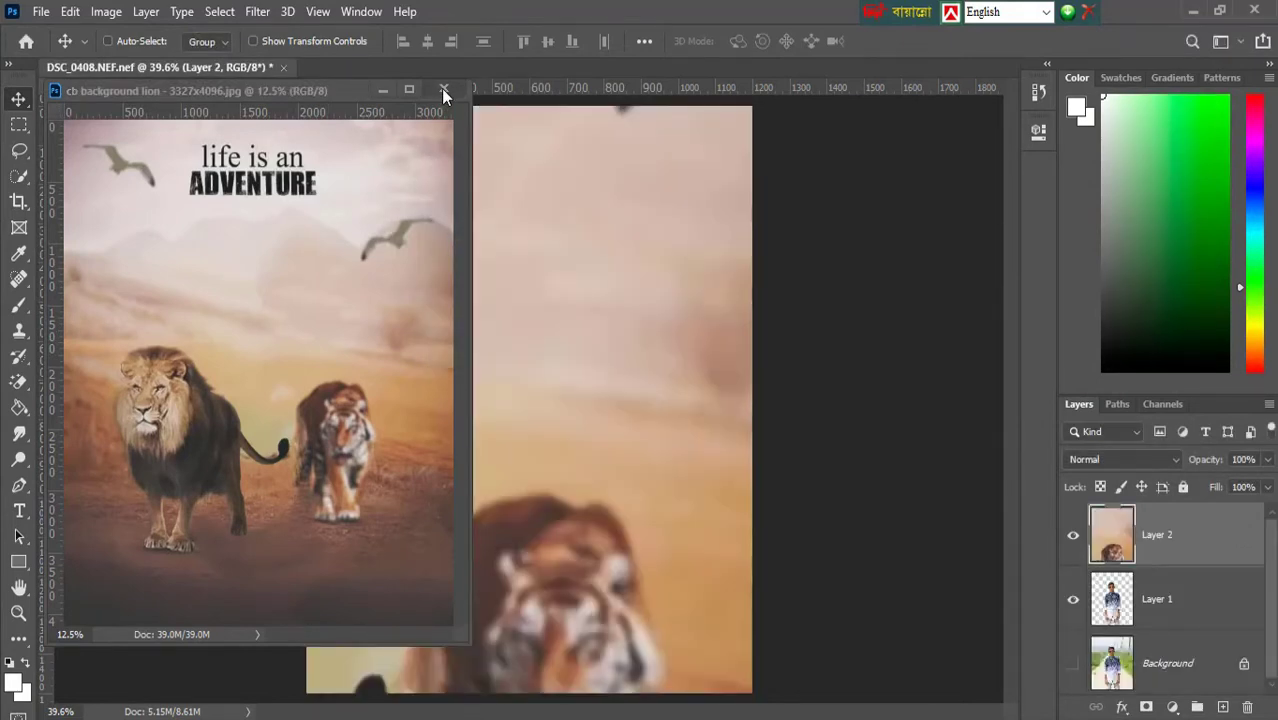
{"action": "left_click", "coordinate": [443, 90]}
Scale down and reposition the lion background layer so its lettering, lion and tiger fill the portrait canvas
{"action": "left_click_drag", "start_coordinate": [584, 600], "coordinate": [692, 270]}
{"action": "key", "text": "ctrl+minus"}
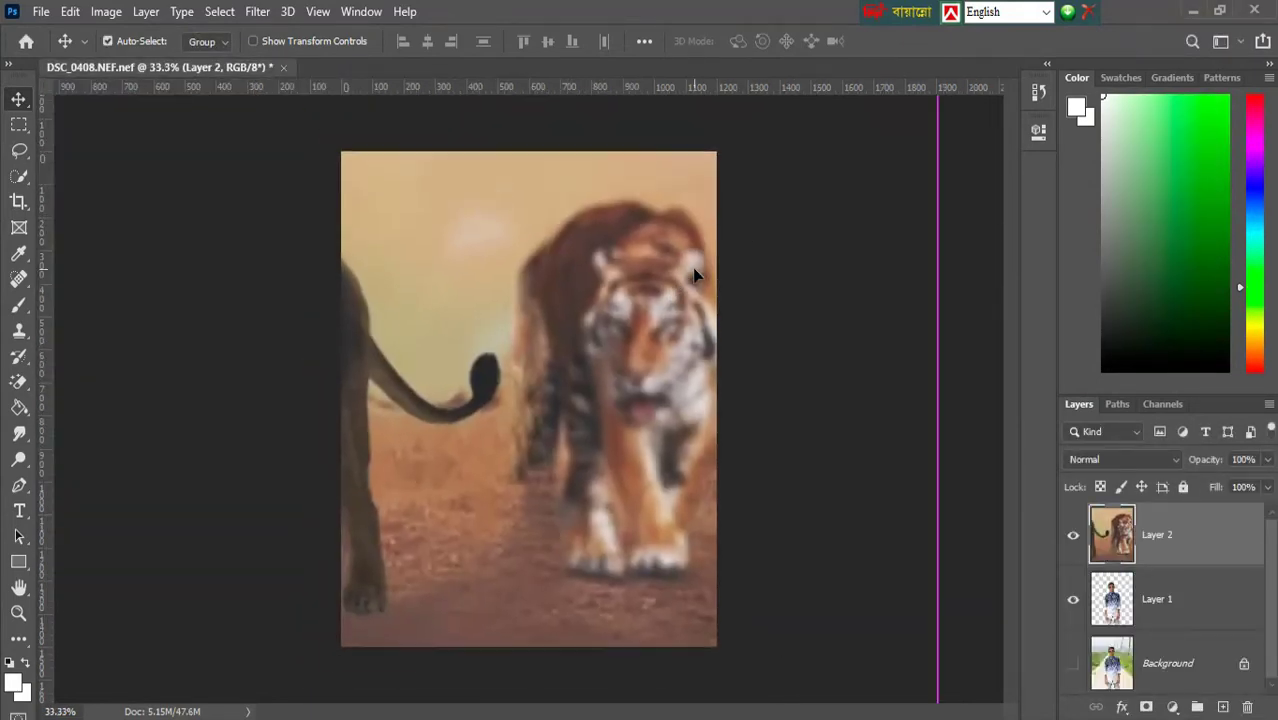
{"action": "key", "text": "ctrl+minus"}
{"action": "key", "text": "ctrl+t"}
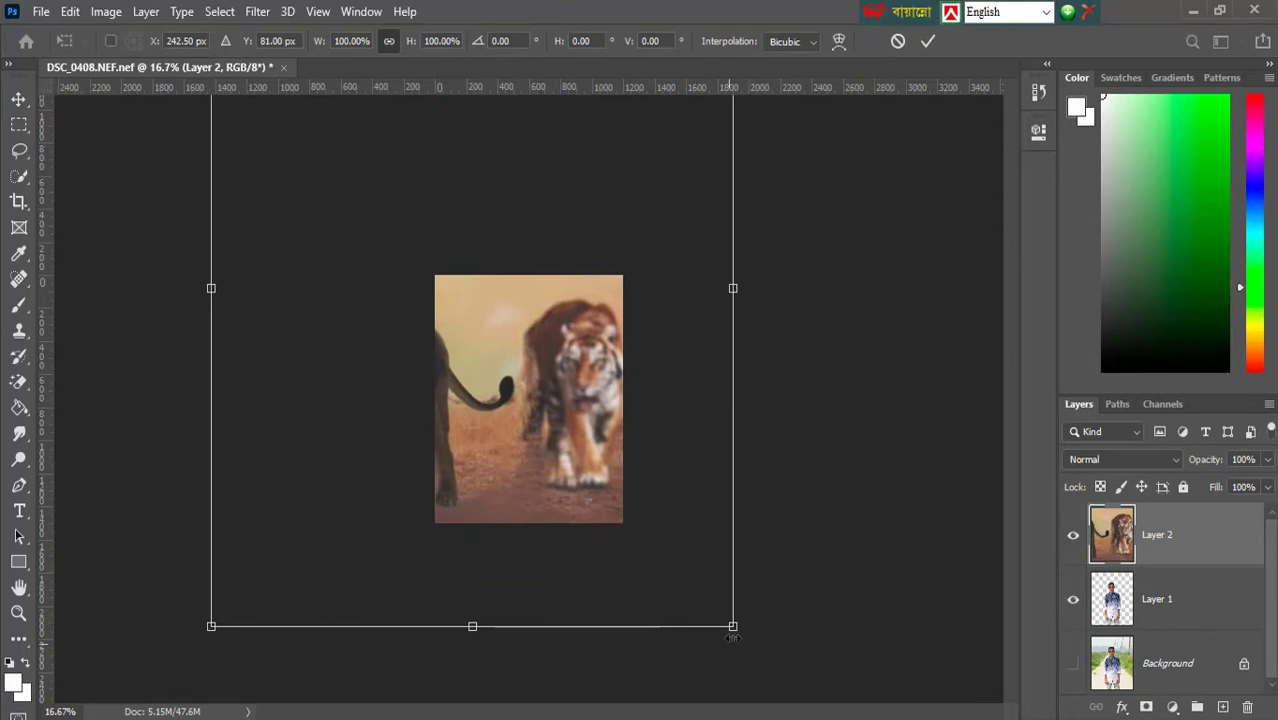
{"action": "left_click_drag", "start_coordinate": [733, 628], "coordinate": [533, 345]}
{"action": "left_click_drag", "start_coordinate": [390, 220], "coordinate": [568, 463]}
{"action": "left_click_drag", "start_coordinate": [388, 190], "coordinate": [574, 434]}
{"action": "left_click_drag", "start_coordinate": [626, 493], "coordinate": [487, 338]}
{"action": "left_click_drag", "start_coordinate": [573, 452], "coordinate": [628, 529]}
{"action": "left_click", "coordinate": [926, 45]}
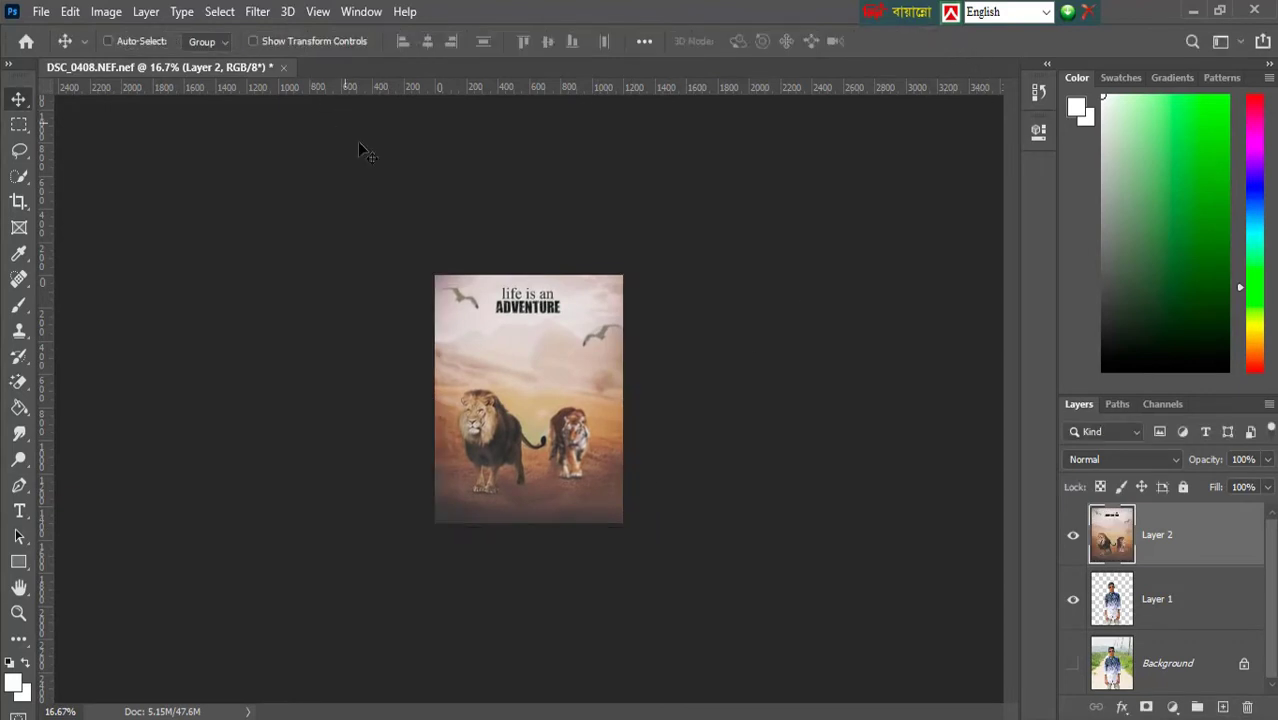
Move the cut-out man's layer above the lion background layer
{"action": "key", "text": "ctrl+plus"}
{"action": "key", "text": "ctrl+plus"}
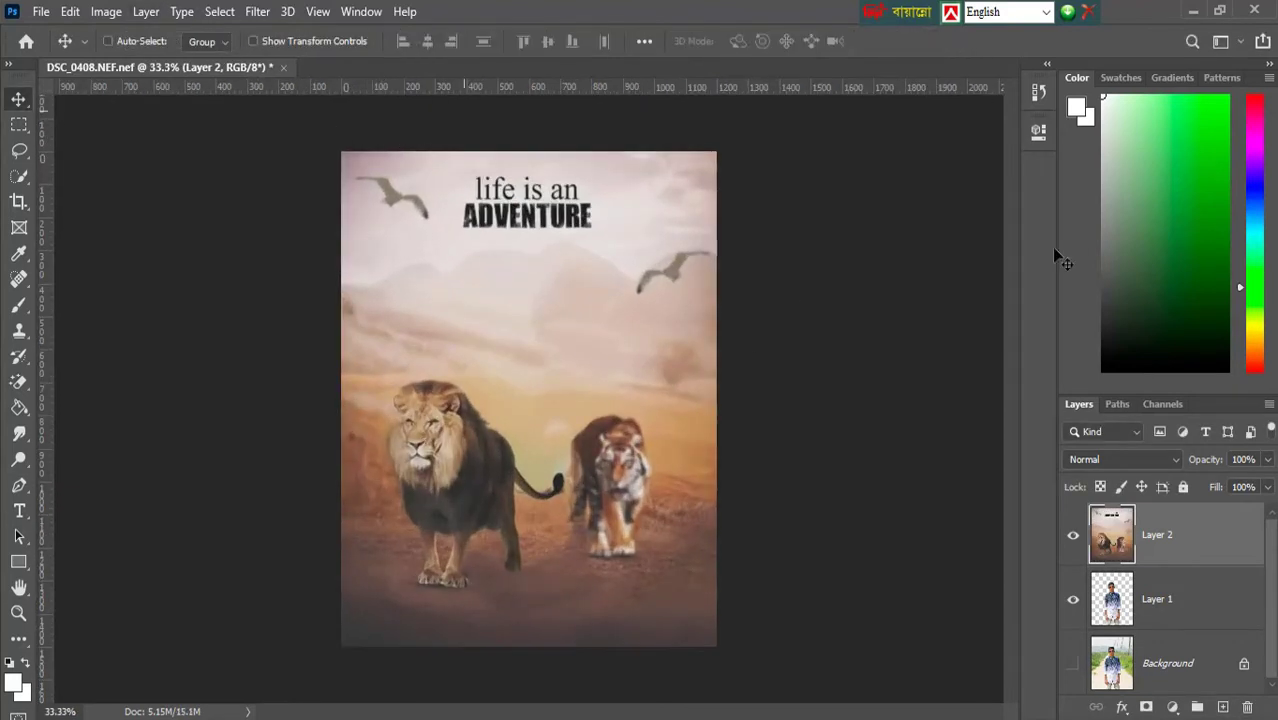
{"action": "left_click_drag", "start_coordinate": [1168, 609], "coordinate": [1197, 512]}
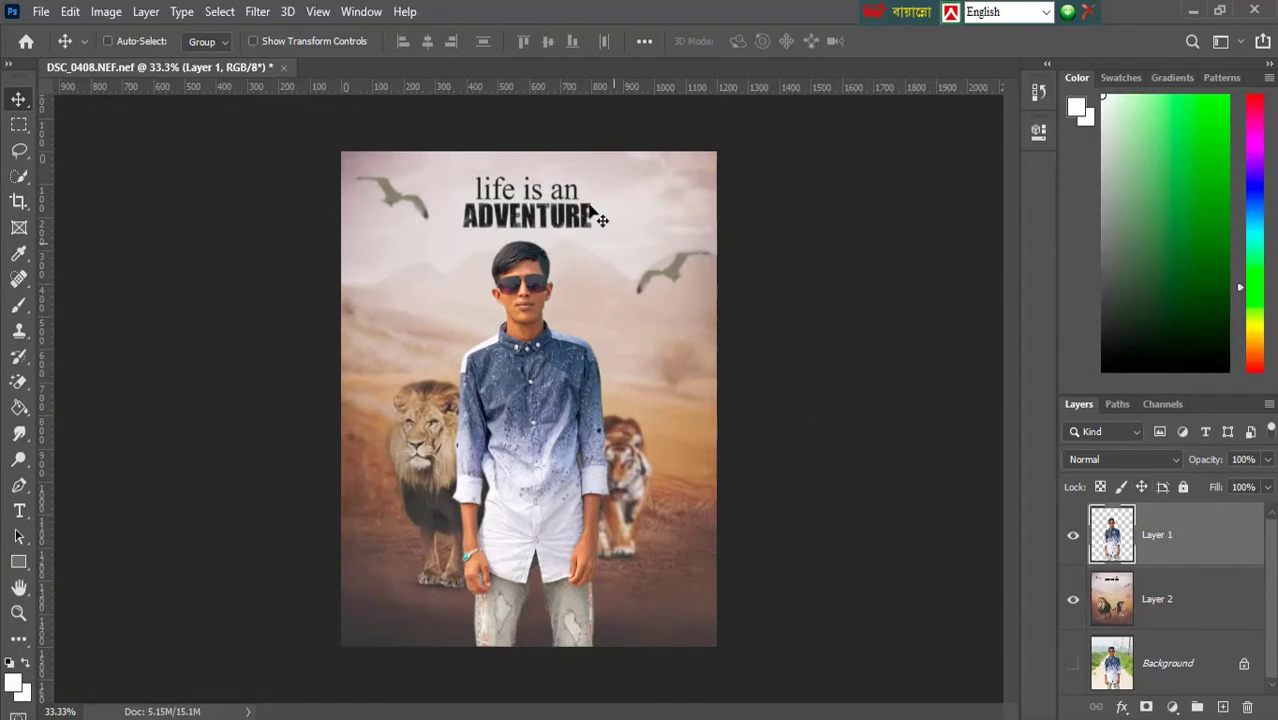
Scale the cut-out man down slightly and centre him between the lion and the tiger
{"action": "left_click", "coordinate": [255, 41]}
{"action": "left_click_drag", "start_coordinate": [607, 238], "coordinate": [597, 272]}
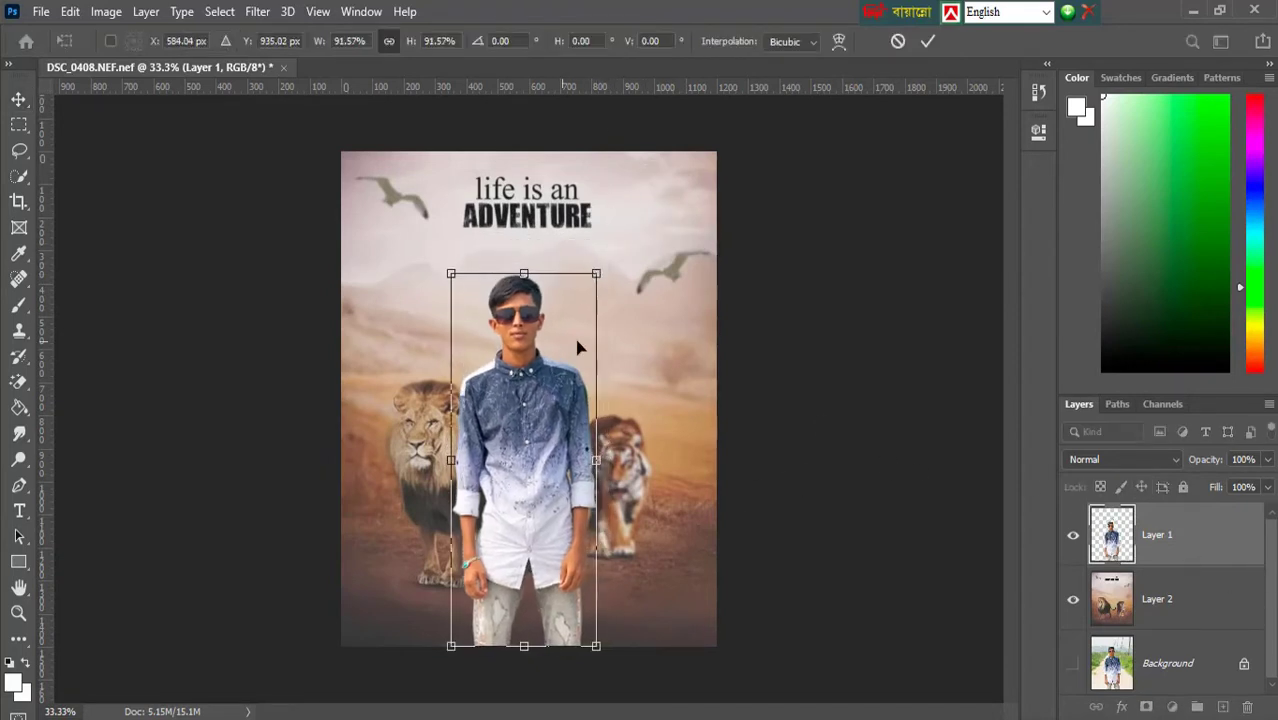
{"action": "mouse_move", "coordinate": [566, 345]}
{"action": "left_mouse_down"}
{"action": "mouse_move", "coordinate": [585, 347]}
{"action": "mouse_move", "coordinate": [572, 345]}
{"action": "left_mouse_up"}
{"action": "left_click_drag", "start_coordinate": [605, 273], "coordinate": [606, 245]}
{"action": "left_click", "coordinate": [927, 41]}
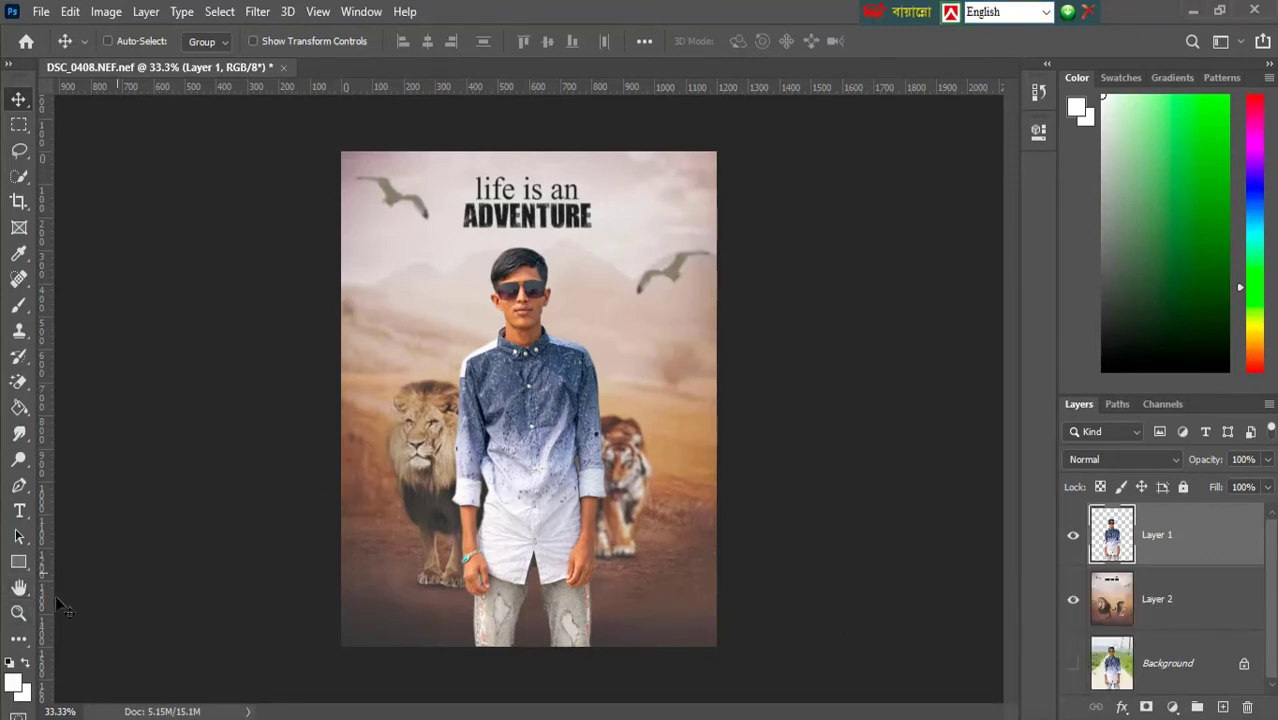
Set the Smudge tool's brush size to 40 px and smooth the skin on the man's forehead
{"action": "left_click", "coordinate": [18, 613]}
{"action": "left_click", "coordinate": [563, 288]}
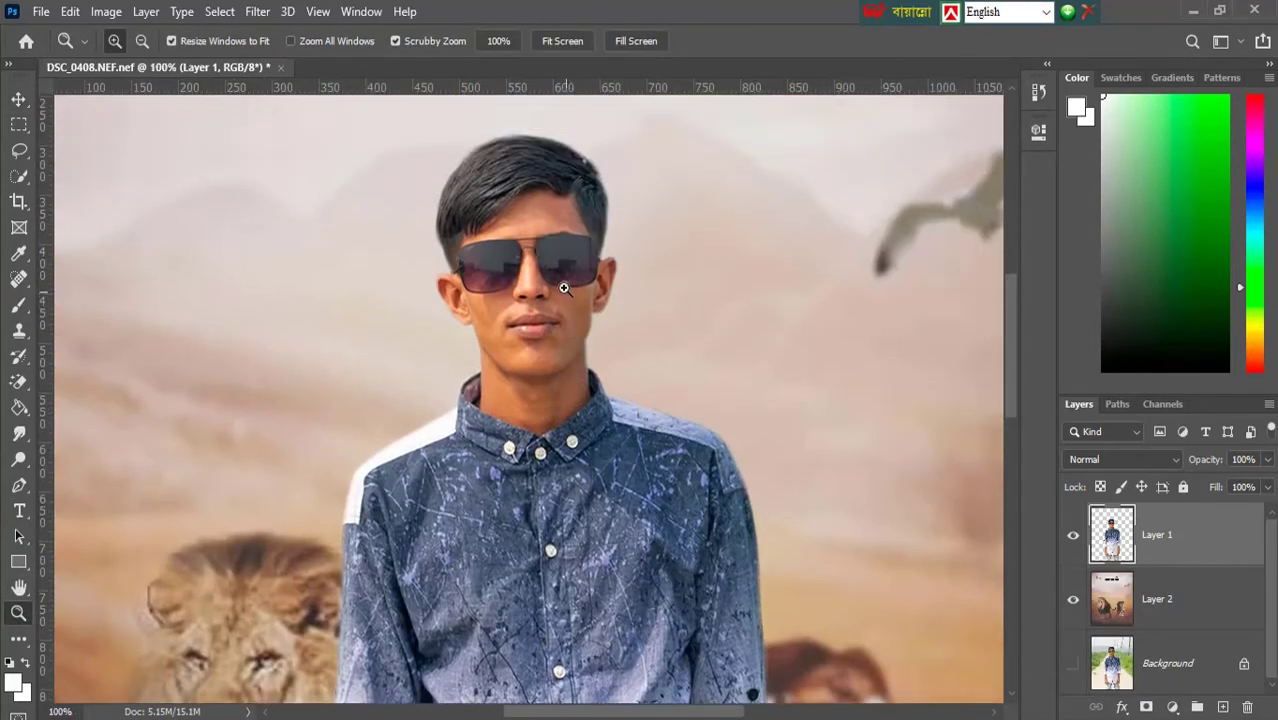
{"action": "left_click", "coordinate": [565, 288]}
{"action": "left_click", "coordinate": [565, 288]}
{"action": "scroll", "coordinate": [598, 290], "scroll_direction": "up", "scroll_amount": 4}
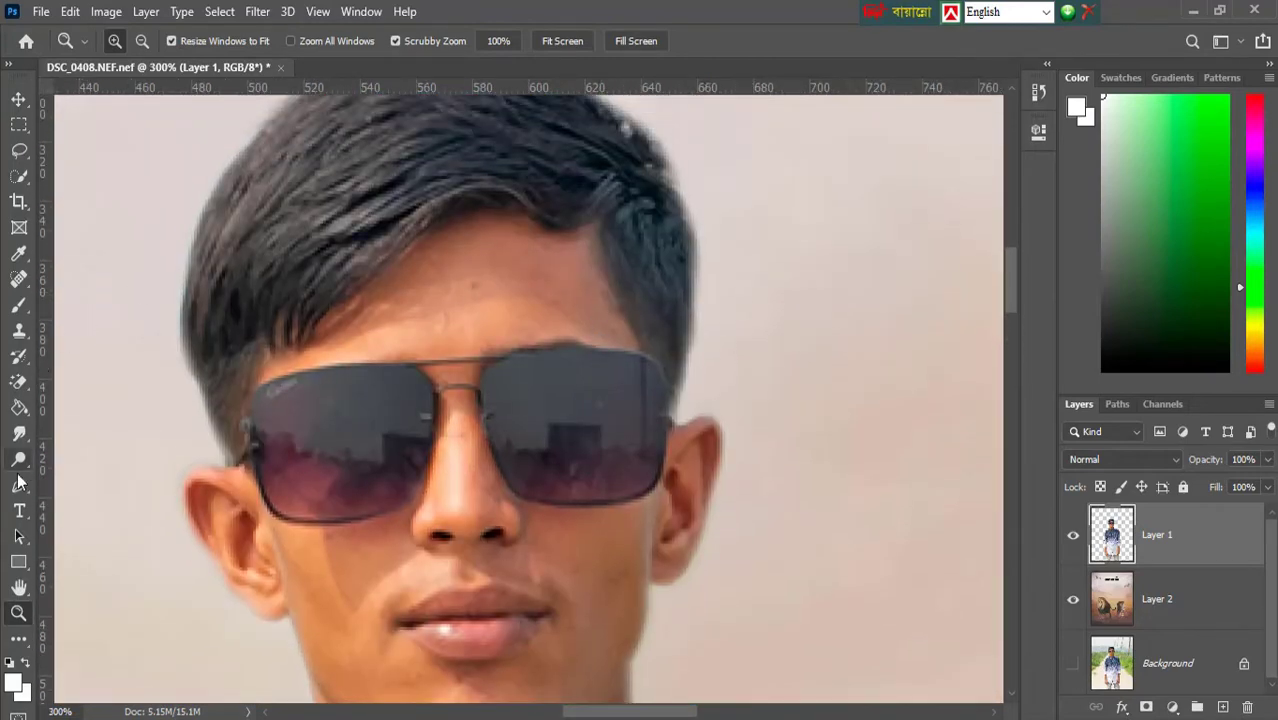
{"action": "left_click", "coordinate": [18, 432]}
{"action": "left_click", "coordinate": [137, 43]}
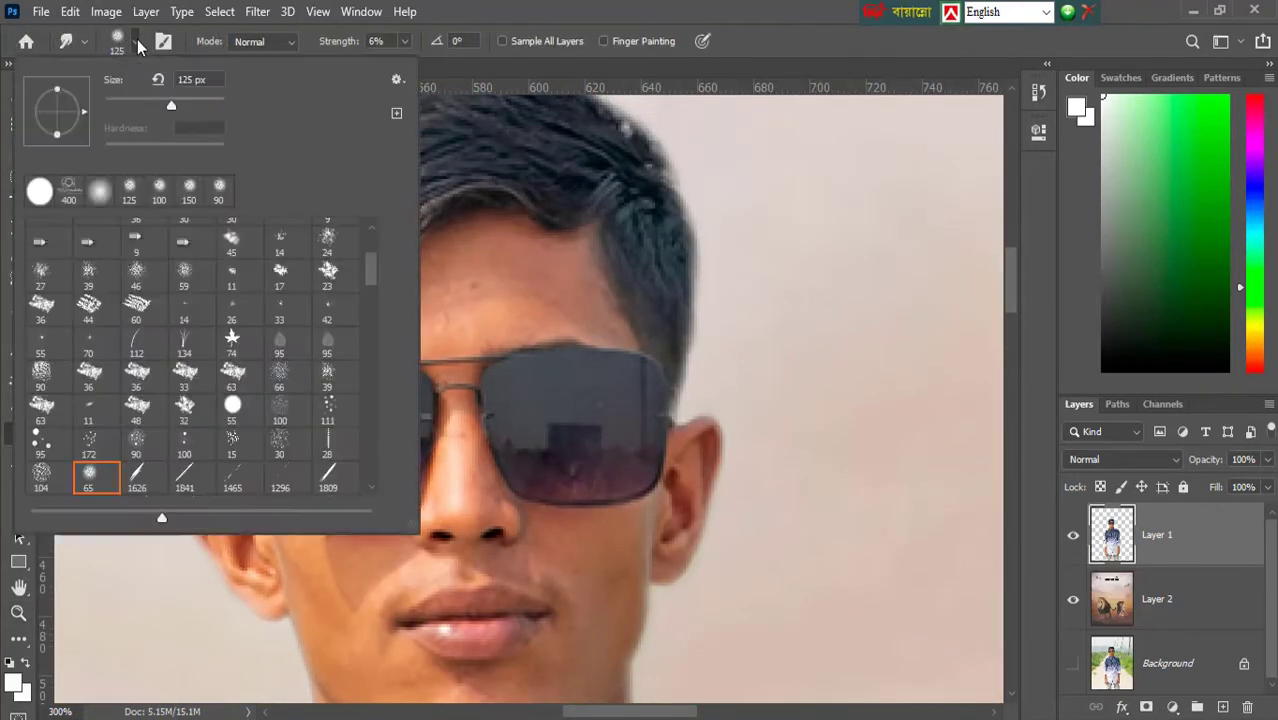
{"action": "left_click", "coordinate": [522, 14]}
{"action": "key", "text": "bracketleft"}
{"action": "key", "text": "bracketleft"}
{"action": "key", "text": "bracketleft"}
{"action": "key", "text": "bracketleft"}
{"action": "key", "text": "bracketleft"}
{"action": "key", "text": "bracketleft"}
{"action": "key", "text": "bracketleft"}
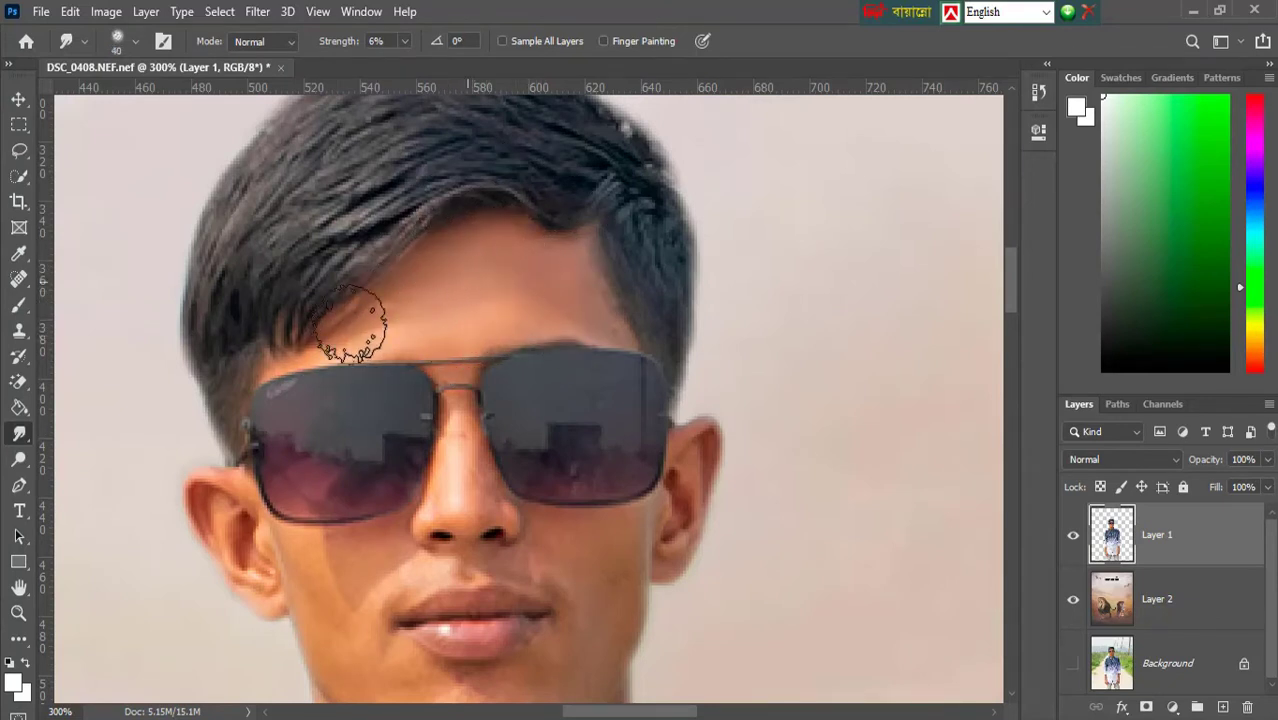
Smooth the skin on the man's nose, cheeks, chin and neck with the Smudge tool
{"action": "scroll", "coordinate": [604, 380], "scroll_direction": "down", "scroll_amount": 3}
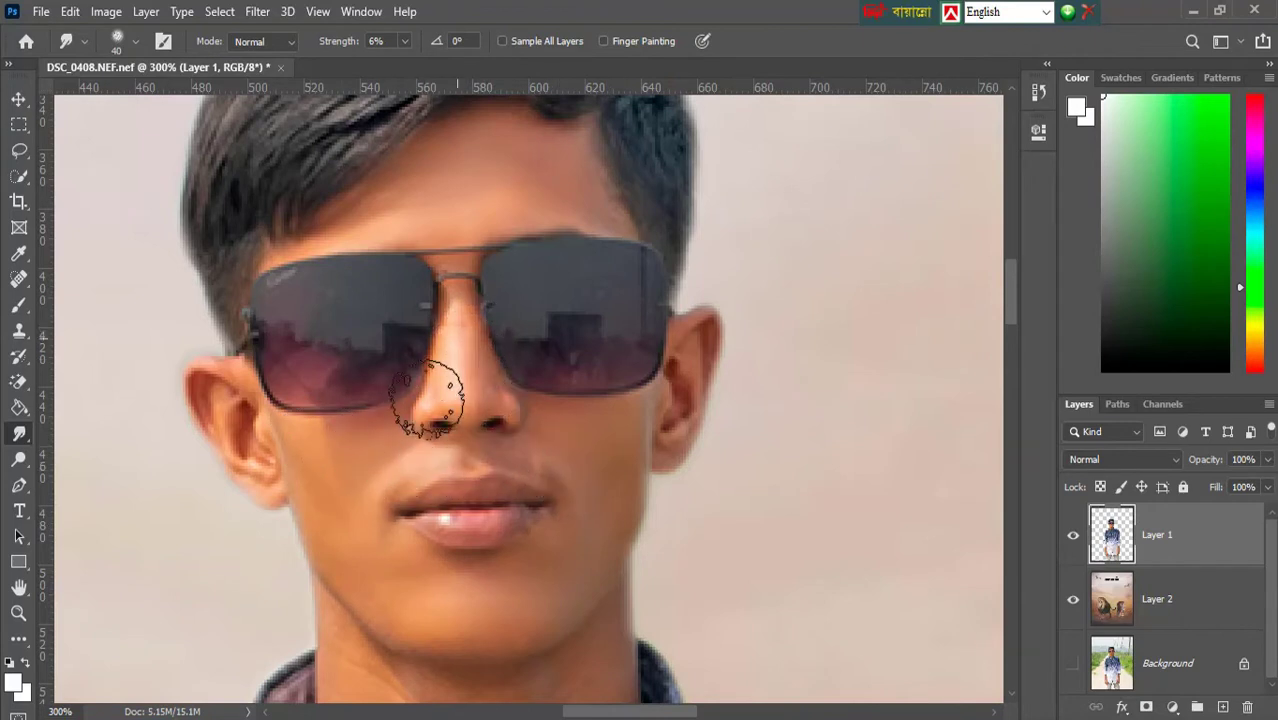
{"action": "scroll", "coordinate": [399, 462], "scroll_direction": "down", "scroll_amount": 3}
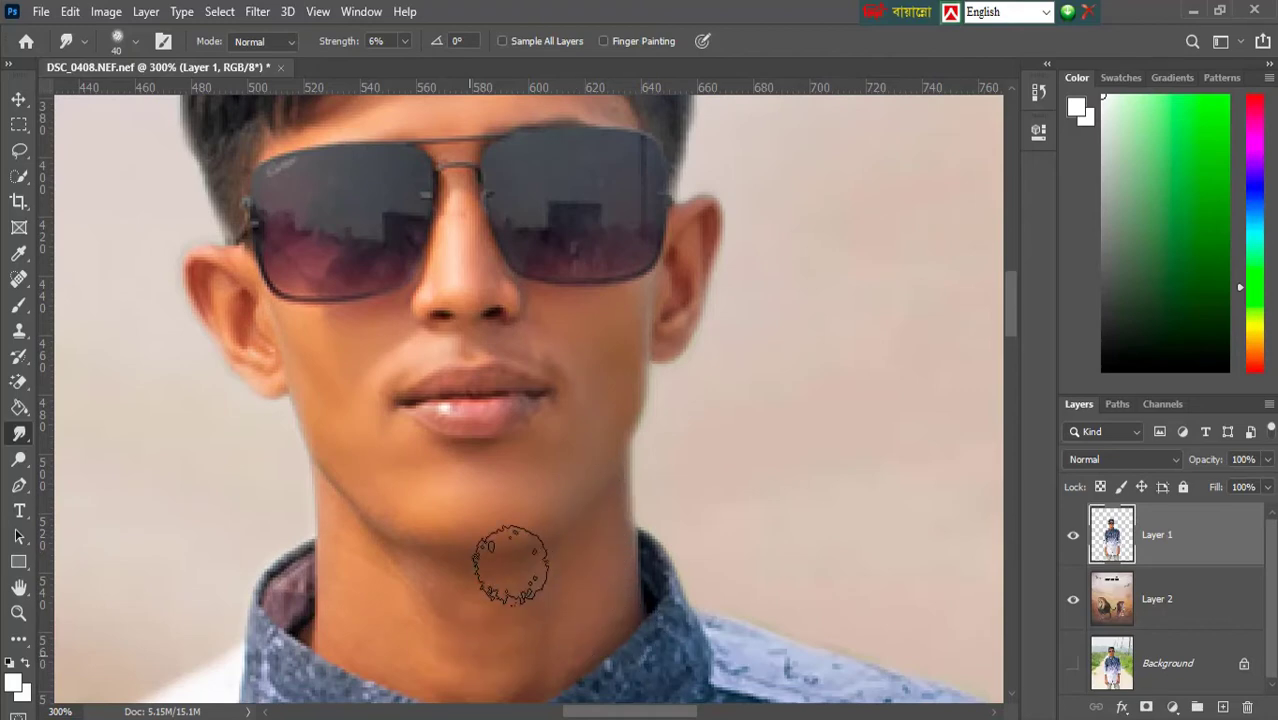
{"action": "scroll", "coordinate": [551, 571], "scroll_direction": "down", "scroll_amount": 3}
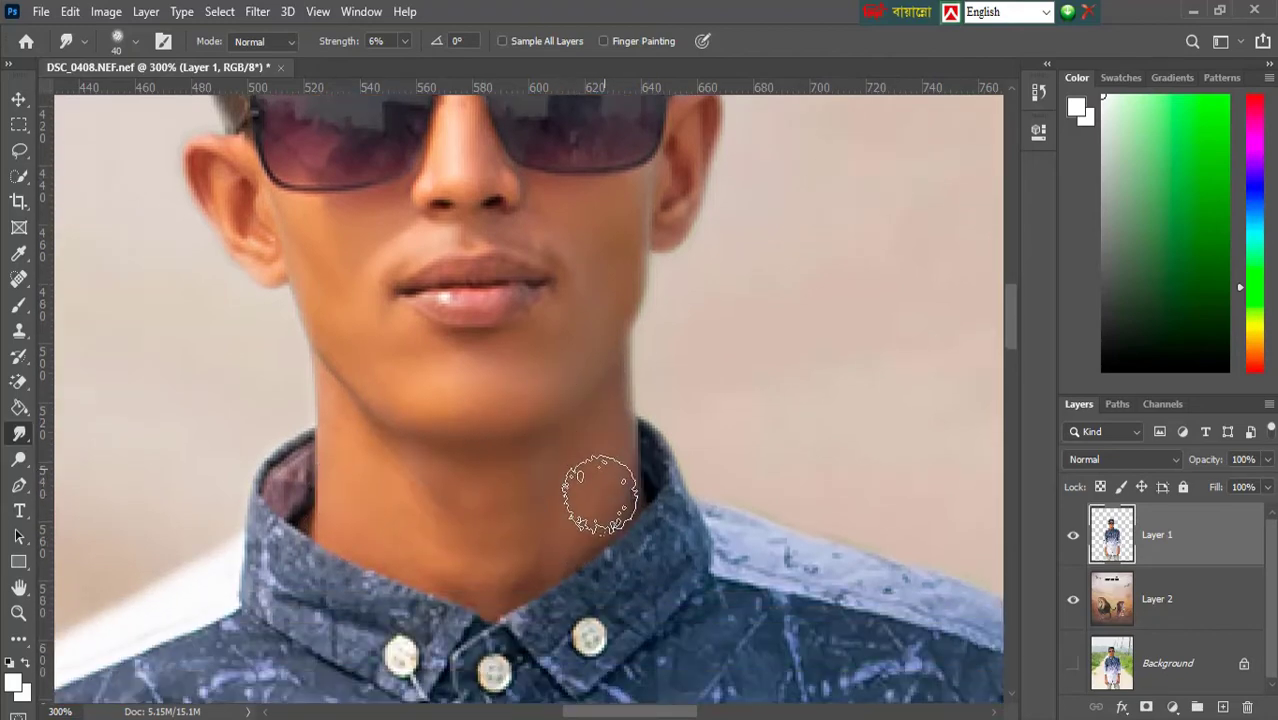
Smooth the skin on the forearm and hand beside the tiger with the Smudge tool
{"action": "key", "text": "z"}
{"action": "right_click", "coordinate": [513, 475]}
{"action": "left_click", "coordinate": [560, 488]}
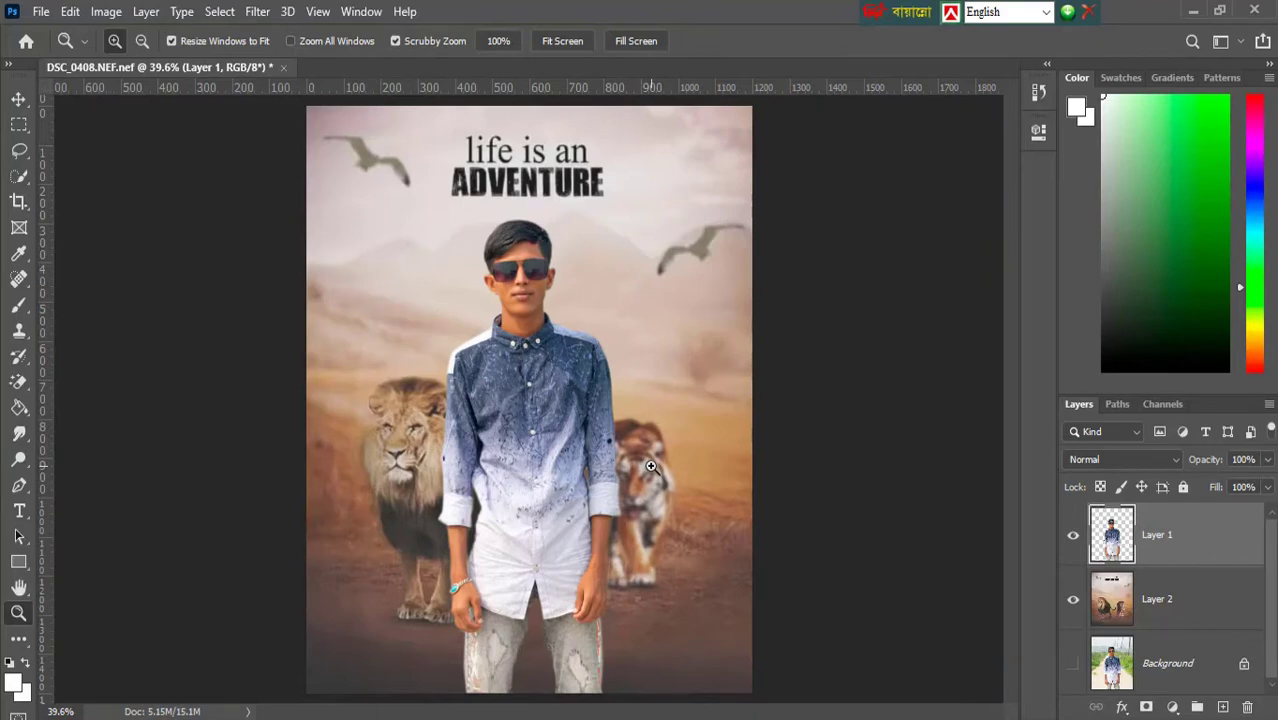
{"action": "left_click_drag", "start_coordinate": [565, 562], "coordinate": [565, 562]}
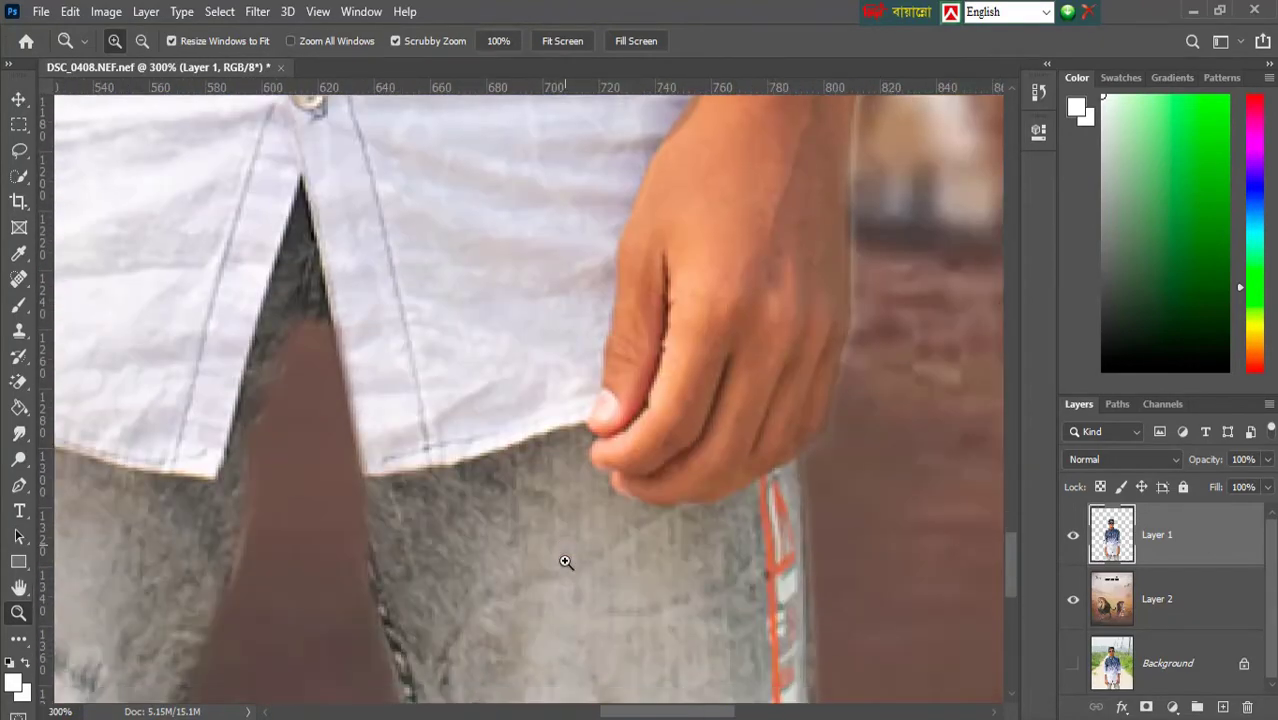
{"action": "scroll", "coordinate": [565, 562], "scroll_direction": "down", "scroll_amount": 6}
{"action": "scroll", "coordinate": [585, 542], "scroll_direction": "up", "scroll_amount": 8}
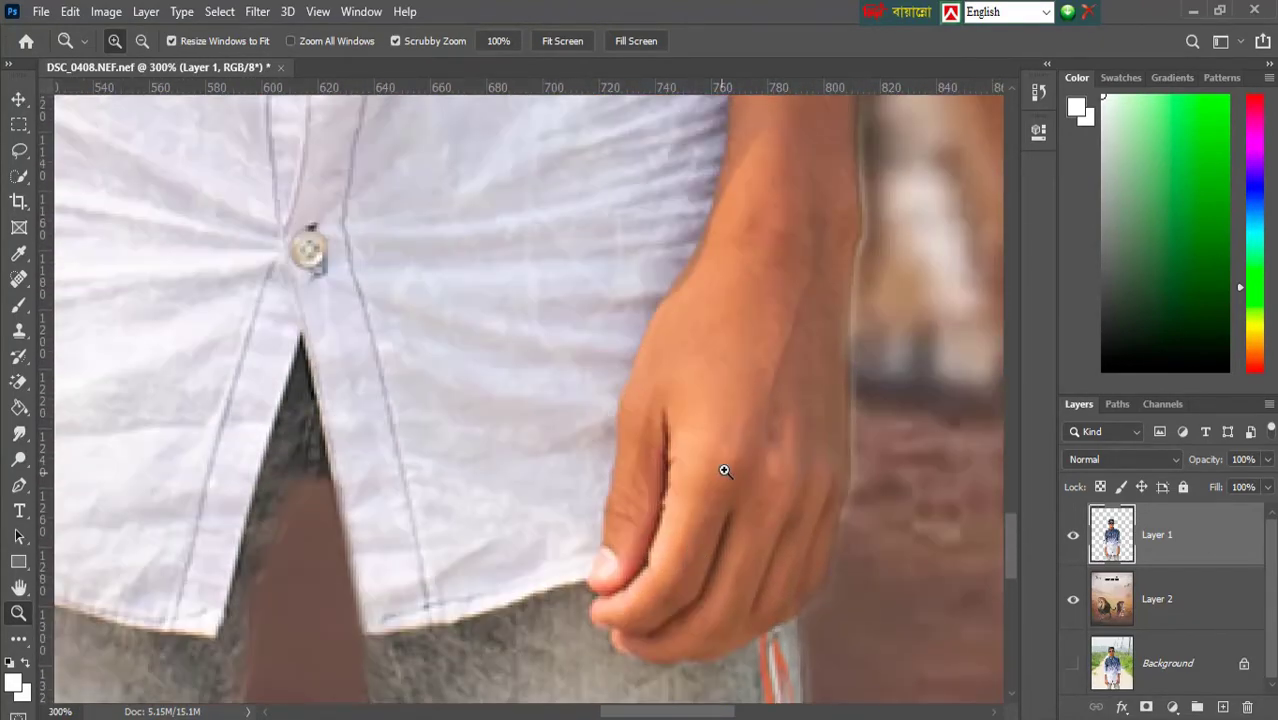
{"action": "scroll", "coordinate": [725, 470], "scroll_direction": "up", "scroll_amount": 6}
{"action": "left_click", "coordinate": [18, 381]}
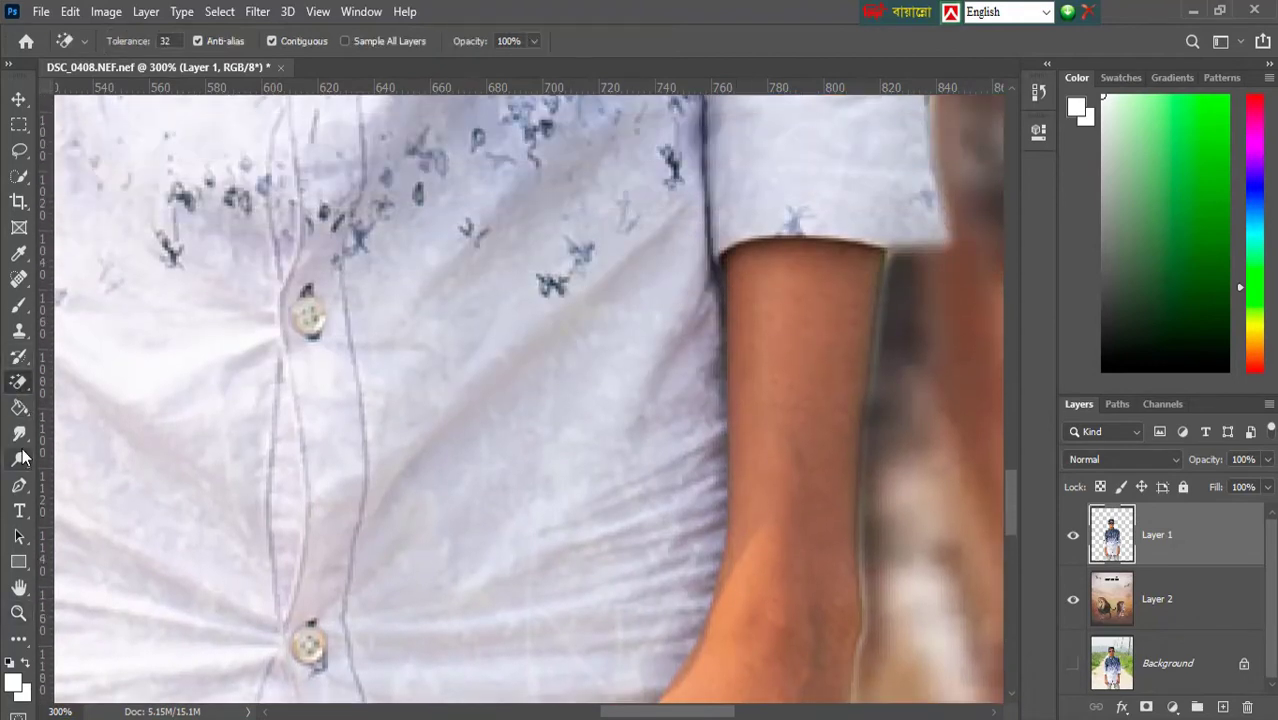
{"action": "left_click", "coordinate": [19, 433]}
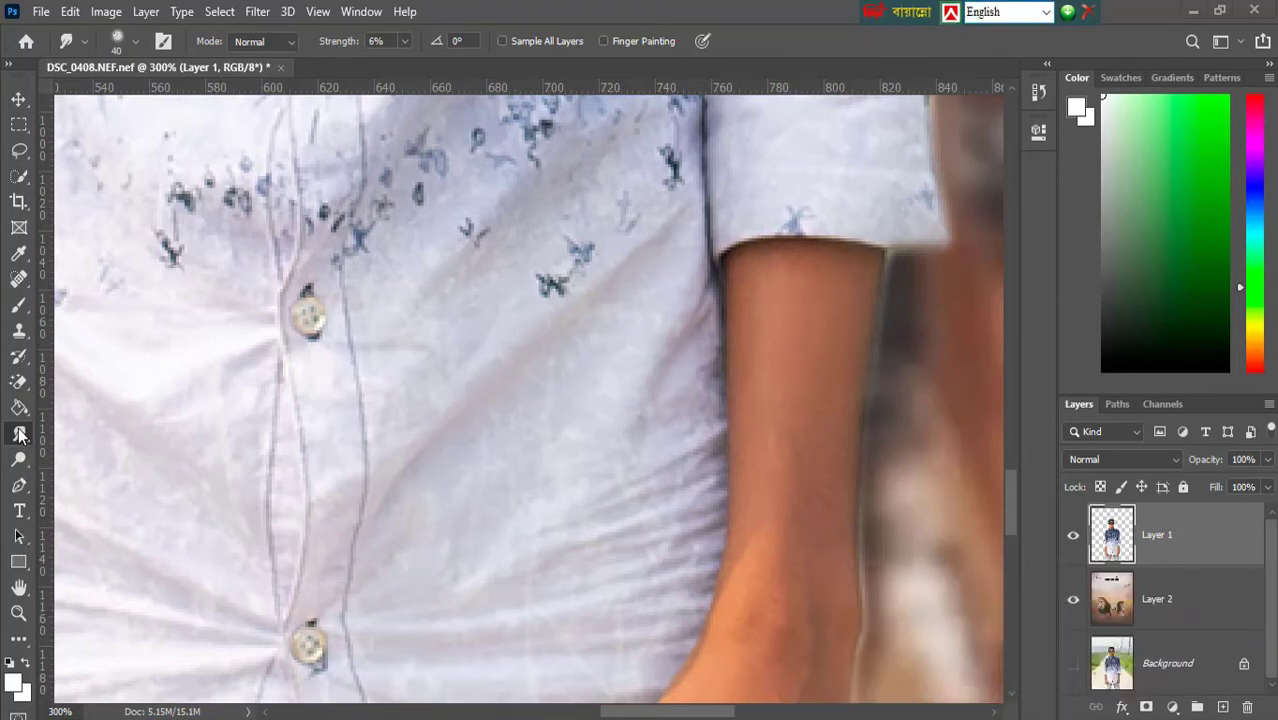
{"action": "scroll", "coordinate": [800, 432], "scroll_direction": "down", "scroll_amount": 3}
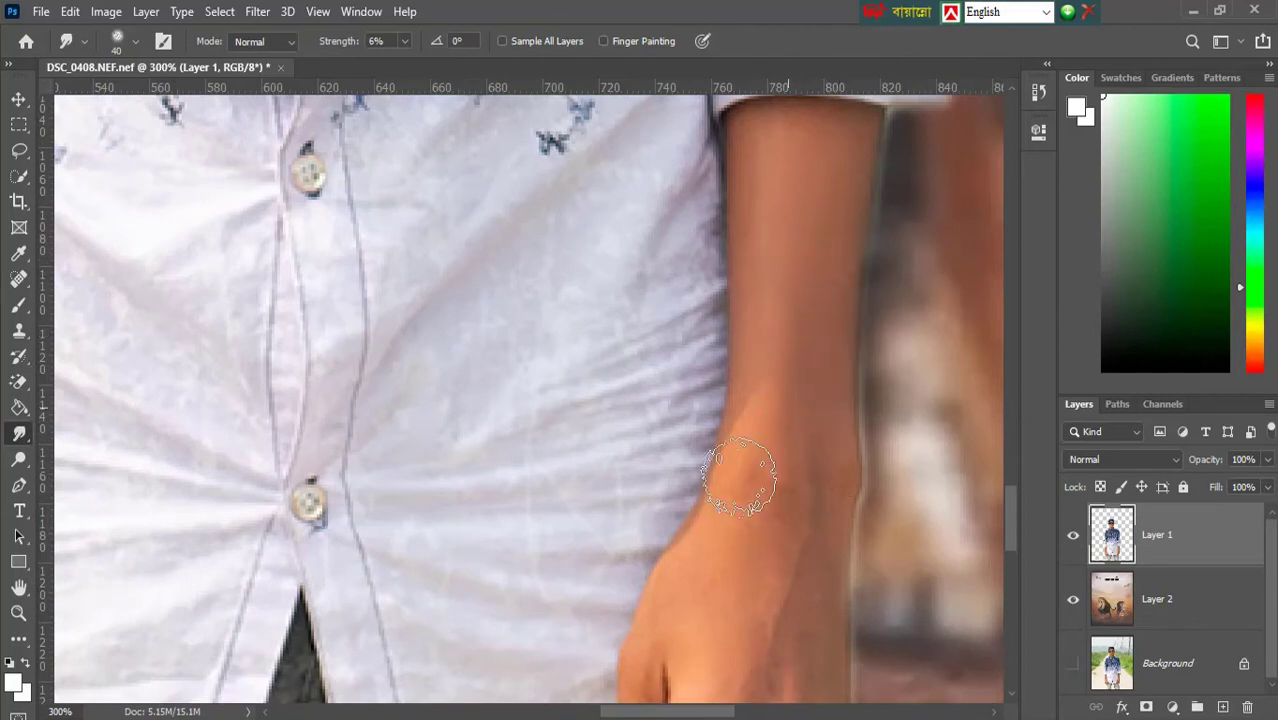
{"action": "scroll", "coordinate": [799, 403], "scroll_direction": "down", "scroll_amount": 3}
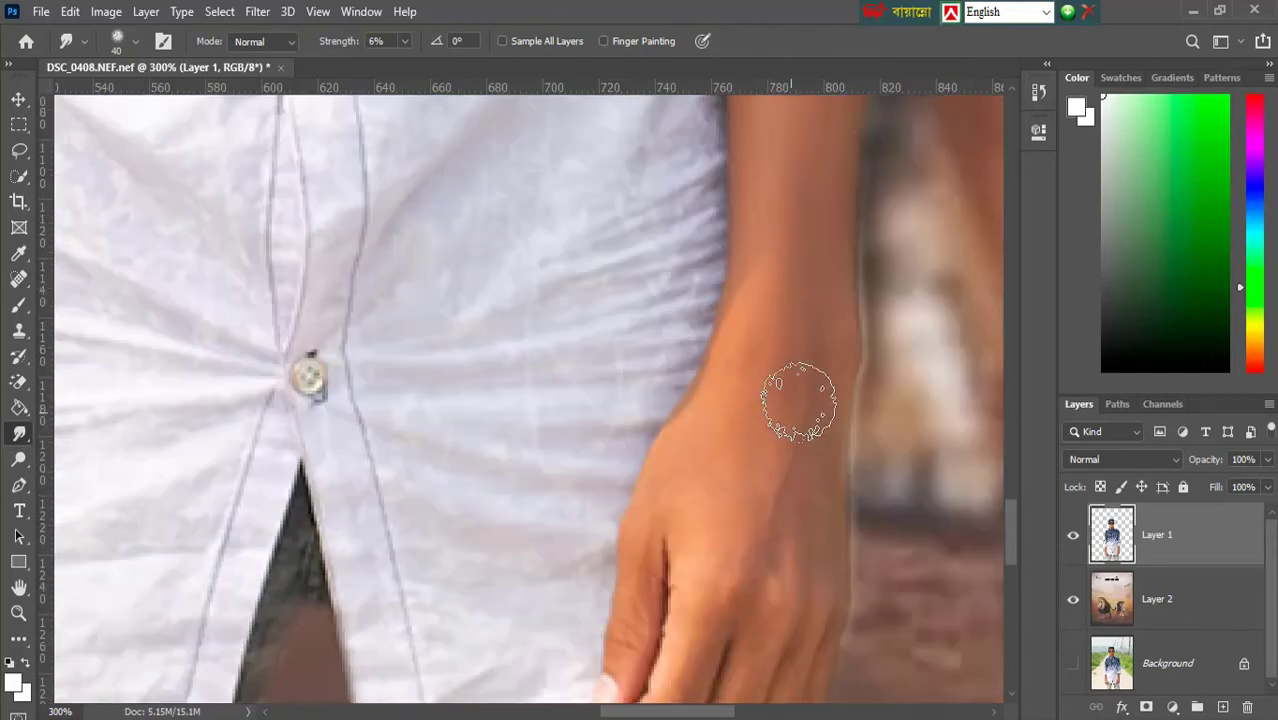
{"action": "scroll", "coordinate": [658, 575], "scroll_direction": "down", "scroll_amount": 3}
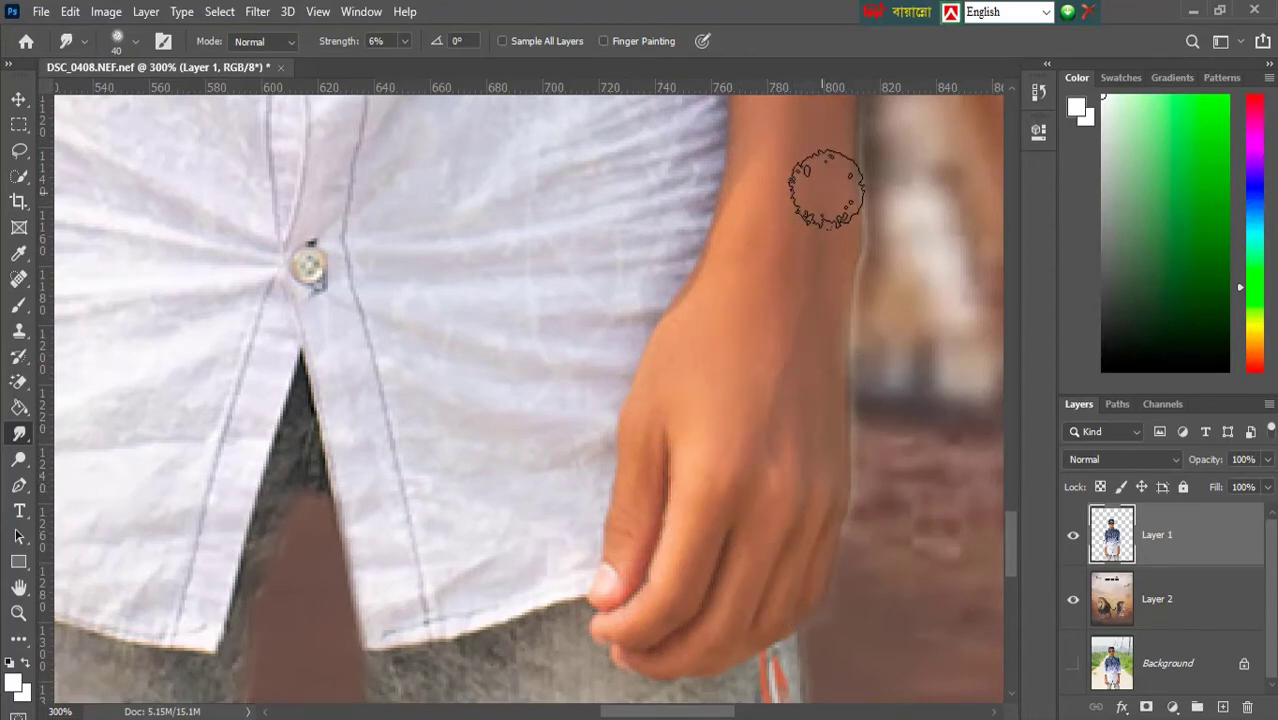
Smooth the skin on the forearm and hand wearing the bracelet with the Smudge tool
{"action": "left_click", "coordinate": [19, 587]}
{"action": "left_click_drag", "start_coordinate": [567, 502], "coordinate": [850, 620]}
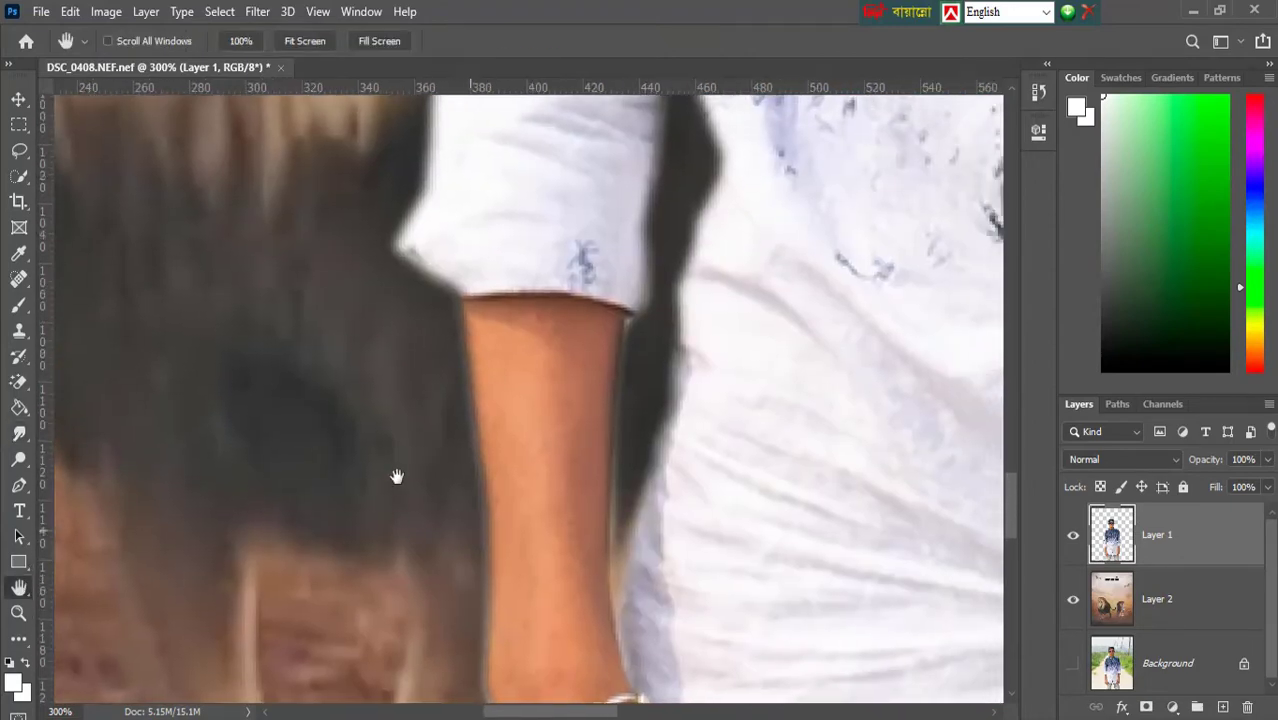
{"action": "left_click_drag", "start_coordinate": [396, 476], "coordinate": [216, 406]}
{"action": "mouse_move", "coordinate": [414, 270]}
{"action": "left_mouse_down"}
{"action": "mouse_move", "coordinate": [359, 331]}
{"action": "mouse_move", "coordinate": [308, 330]}
{"action": "mouse_move", "coordinate": [325, 256]}
{"action": "mouse_move", "coordinate": [385, 260]}
{"action": "mouse_move", "coordinate": [365, 416]}
{"action": "mouse_move", "coordinate": [353, 344]}
{"action": "mouse_move", "coordinate": [327, 488]}
{"action": "mouse_move", "coordinate": [337, 533]}
{"action": "mouse_move", "coordinate": [396, 414]}
{"action": "mouse_move", "coordinate": [379, 472]}
{"action": "mouse_move", "coordinate": [396, 279]}
{"action": "mouse_move", "coordinate": [333, 602]}
{"action": "mouse_move", "coordinate": [400, 630]}
{"action": "left_mouse_up"}
{"action": "scroll", "coordinate": [442, 397], "scroll_direction": "down", "scroll_amount": 5}
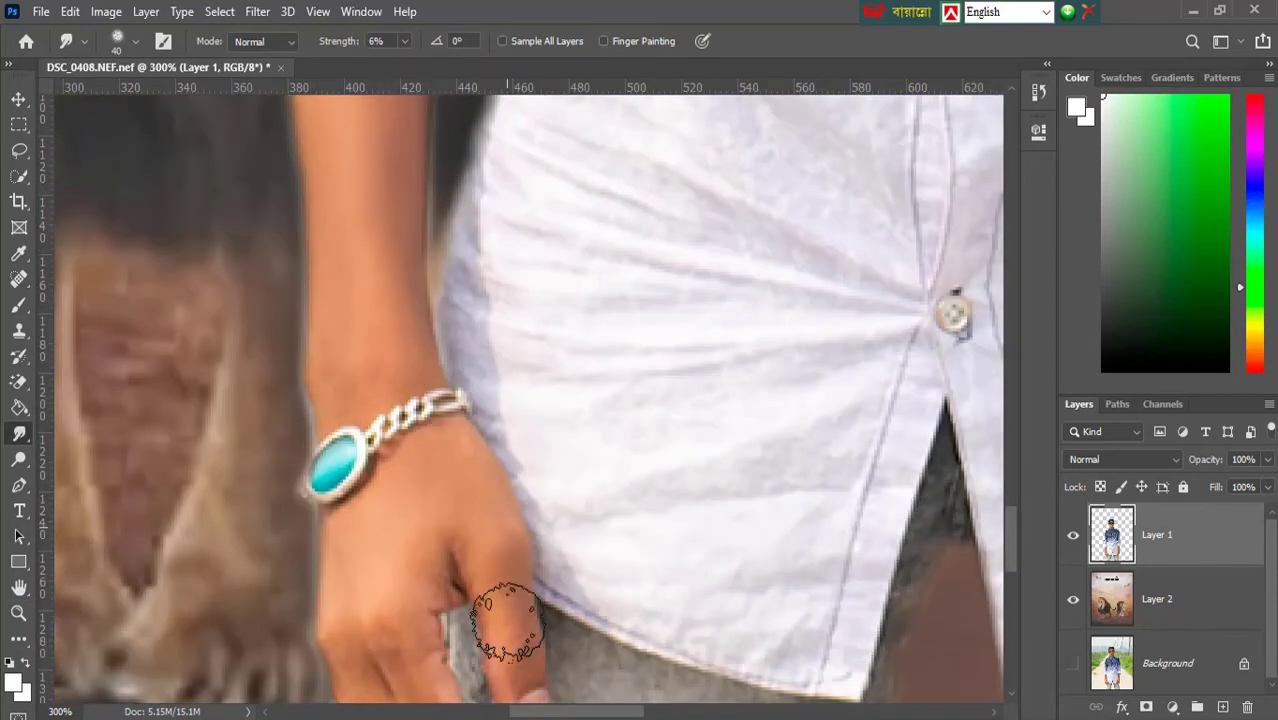
{"action": "scroll", "coordinate": [440, 450], "scroll_direction": "down", "scroll_amount": 2}
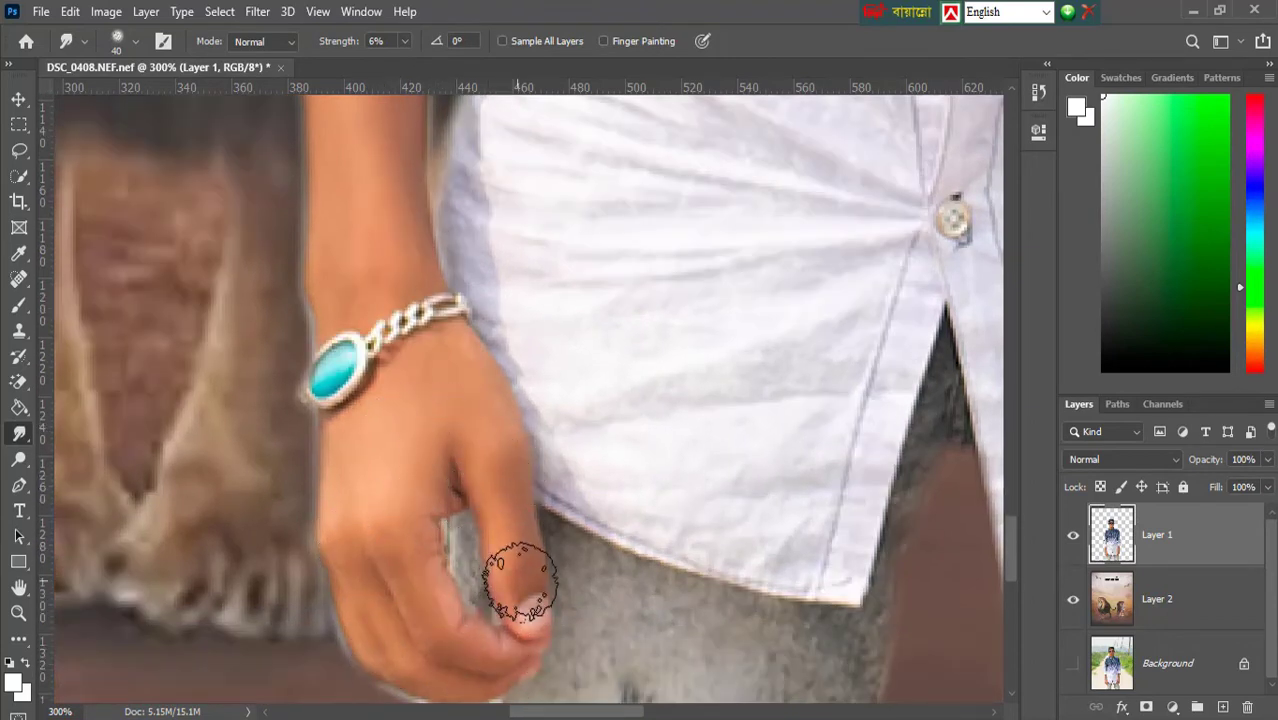
{"action": "scroll", "coordinate": [394, 475], "scroll_direction": "down", "scroll_amount": 1}
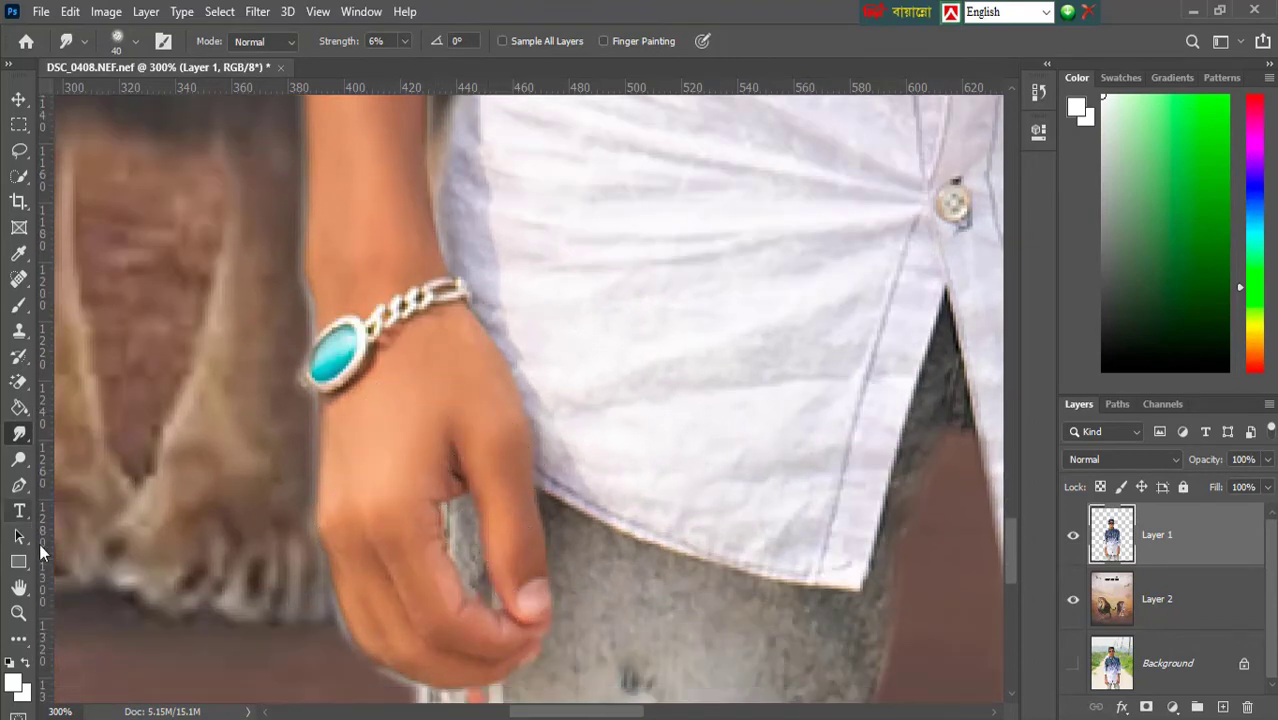
Enlarge the cut-out man to 104.50% and move him down, centred below the lettering
{"action": "left_click", "coordinate": [19, 612]}
{"action": "right_click", "coordinate": [460, 412]}
{"action": "left_click", "coordinate": [480, 422]}
{"action": "left_click", "coordinate": [613, 348]}
{"action": "scroll", "coordinate": [617, 351], "scroll_direction": "down", "scroll_amount": 1}
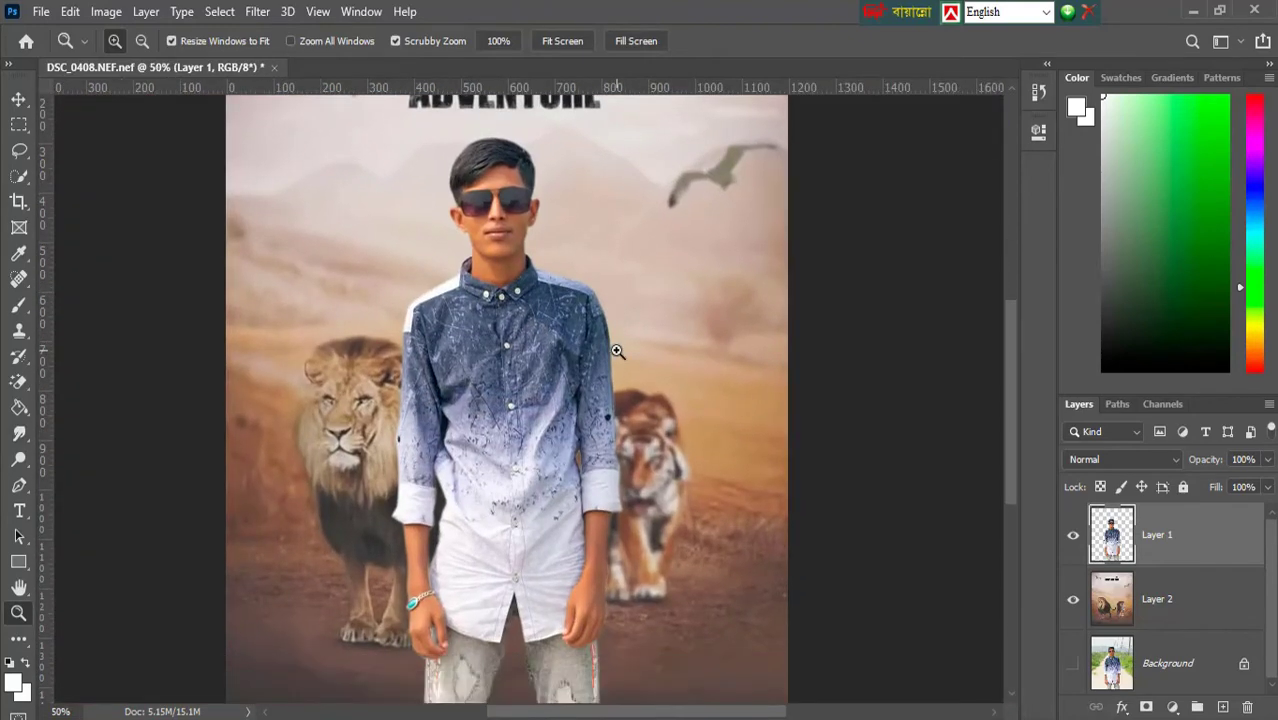
{"action": "key", "text": "ctrl+0"}
{"action": "key", "text": "v"}
{"action": "left_click", "coordinate": [289, 13]}
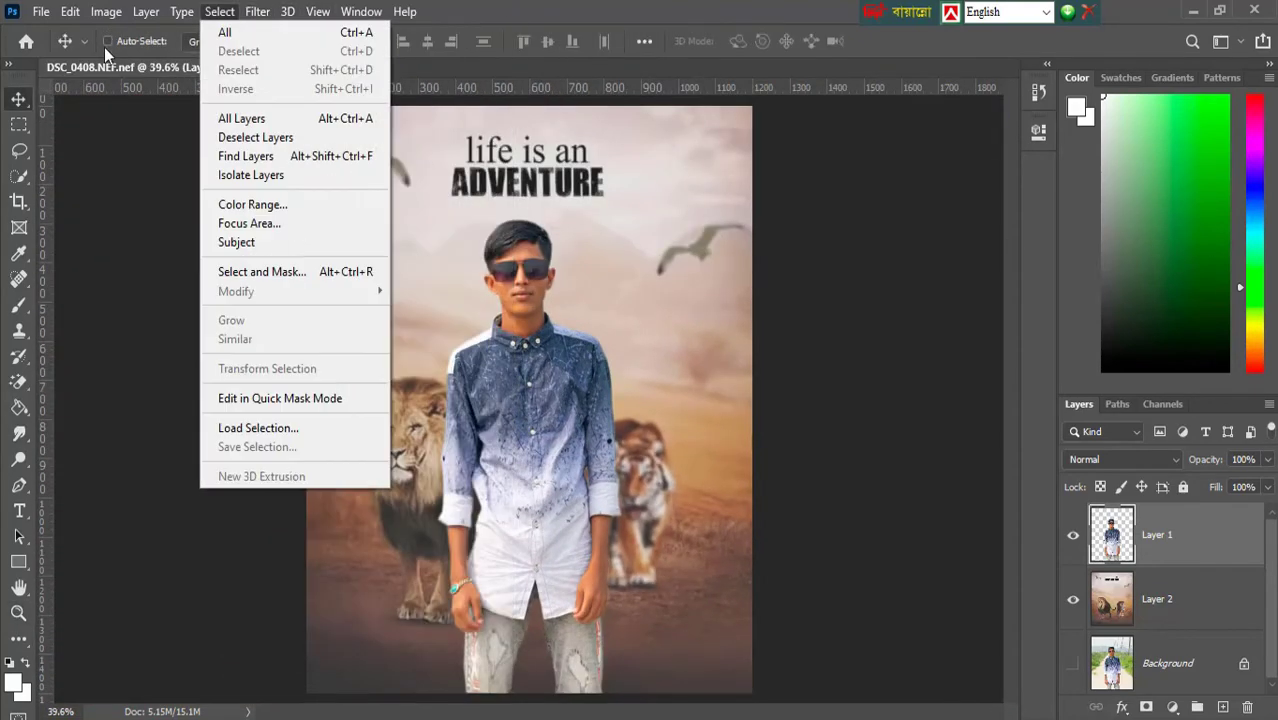
{"action": "left_click", "coordinate": [478, 177]}
{"action": "left_click", "coordinate": [316, 42]}
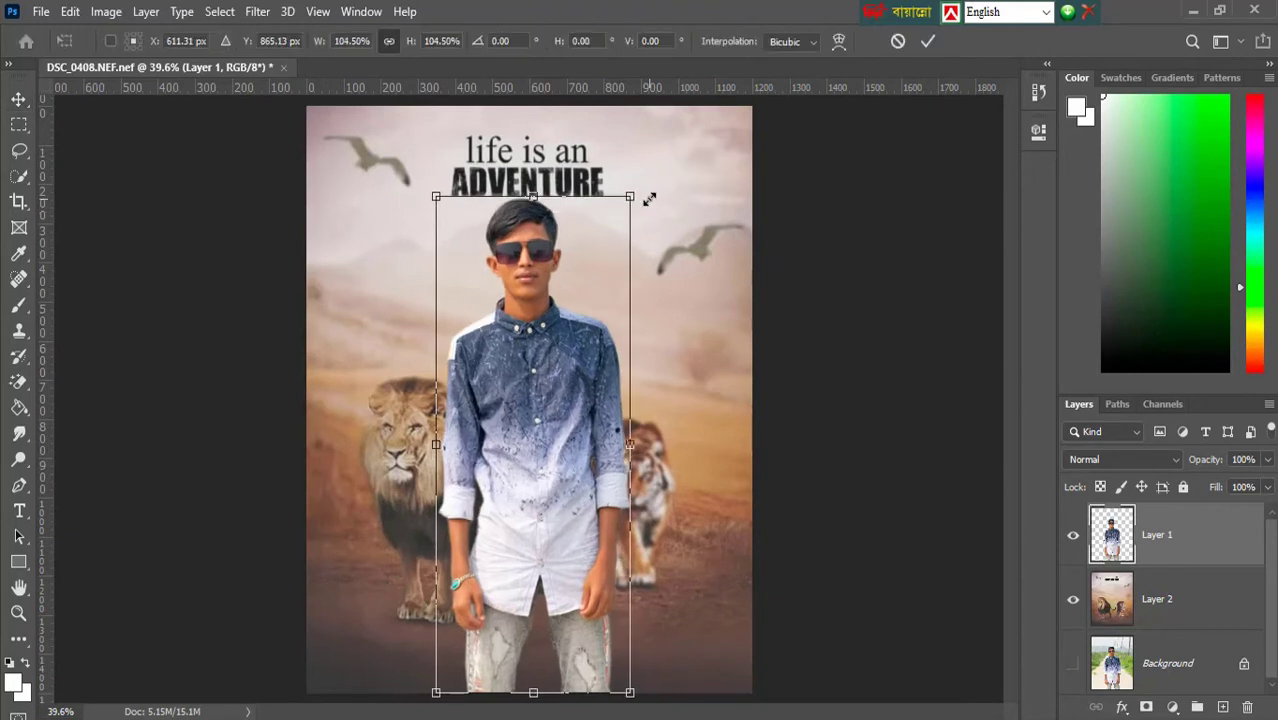
{"action": "left_click_drag", "start_coordinate": [574, 272], "coordinate": [578, 307]}
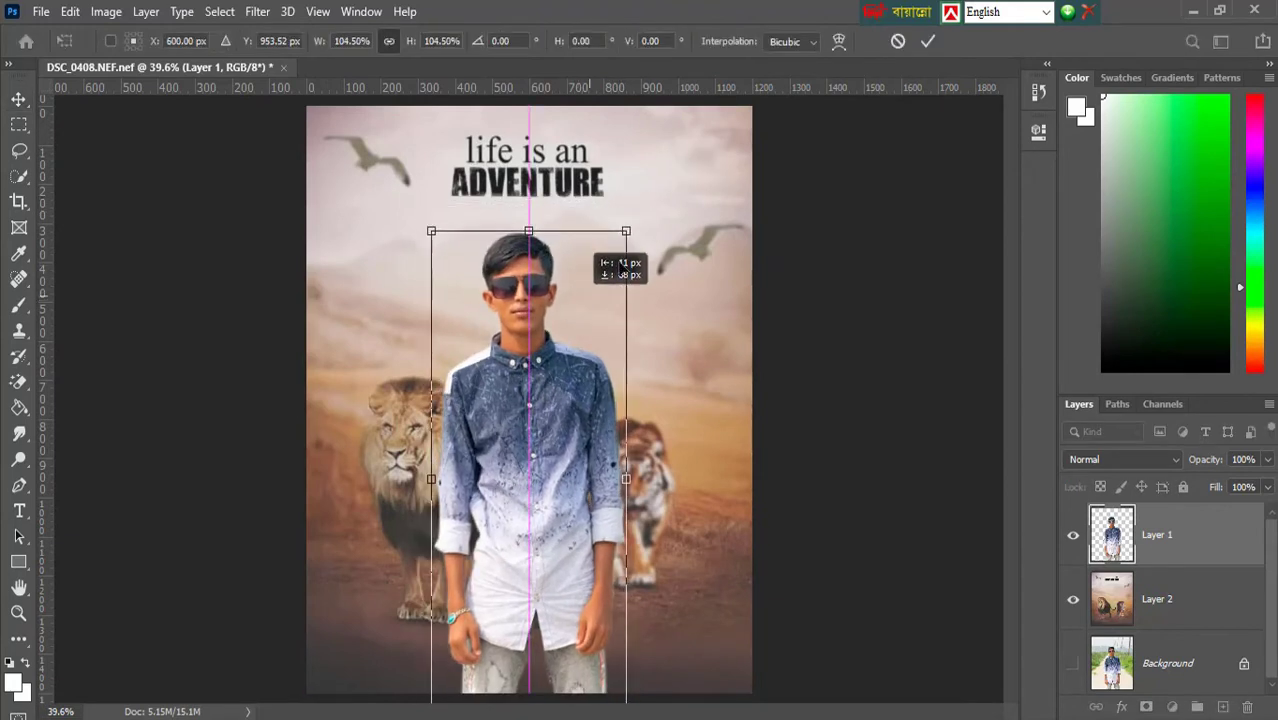
{"action": "left_click", "coordinate": [928, 41]}
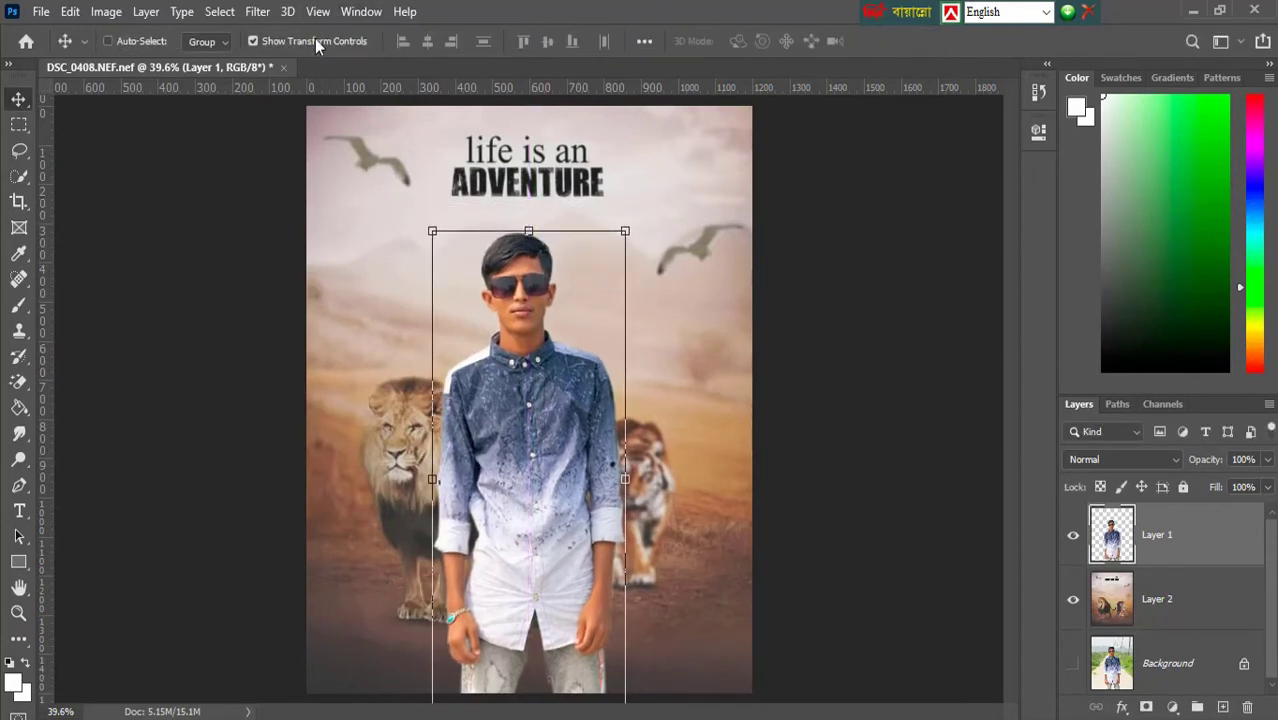
{"action": "left_click", "coordinate": [1152, 597]}
{"action": "left_click", "coordinate": [257, 11]}
{"action": "mouse_move", "coordinate": [491, 251]}
{"action": "left_click", "coordinate": [535, 331]}
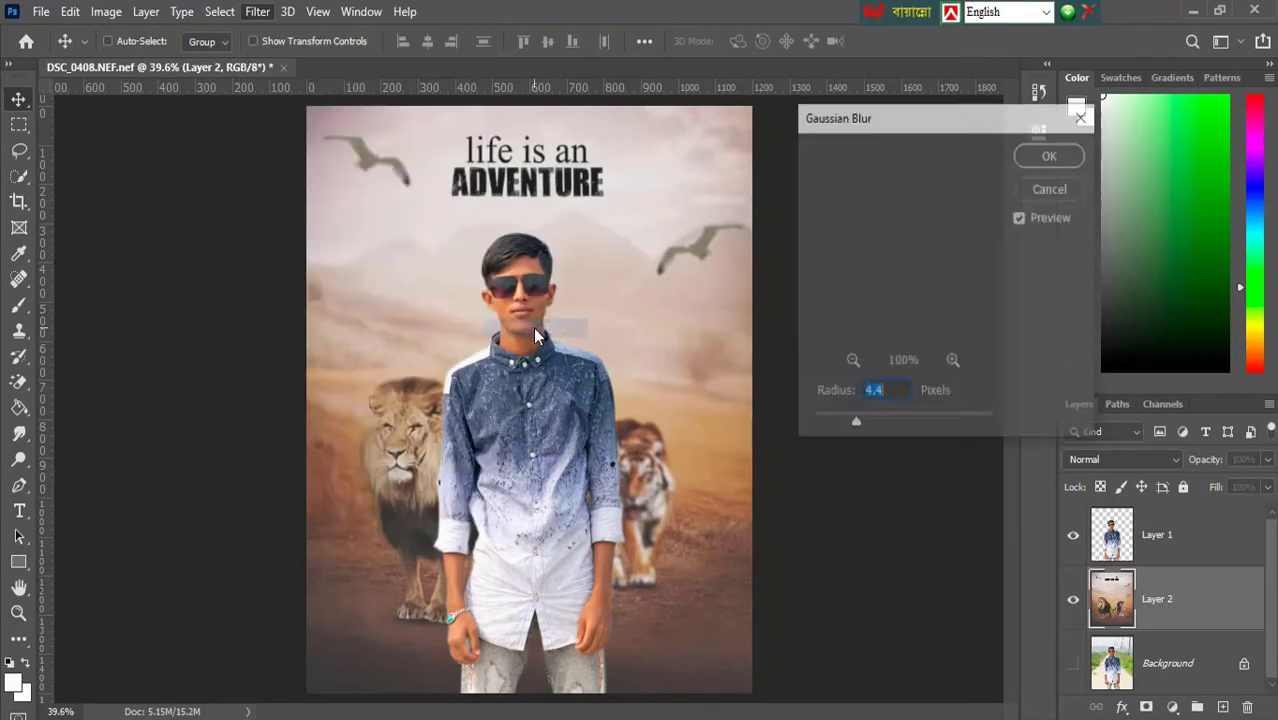
{"action": "mouse_move", "coordinate": [839, 422]}
{"action": "left_mouse_down"}
{"action": "mouse_move", "coordinate": [816, 418]}
{"action": "mouse_move", "coordinate": [830, 418]}
{"action": "left_mouse_up"}
{"action": "left_click", "coordinate": [1049, 187]}
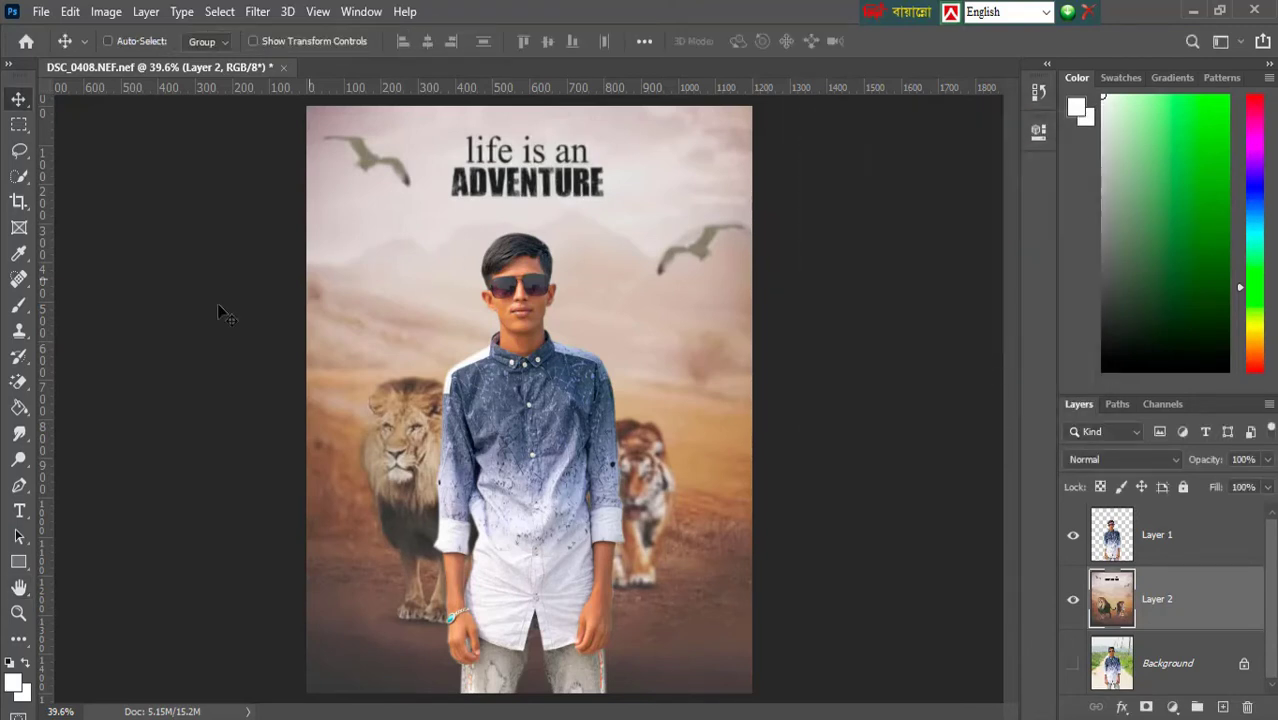
Lasso the "life is an ADVENTURE" lettering on the lion background layer and copy it to a new layer
{"action": "left_click", "coordinate": [19, 151]}
{"action": "mouse_move", "coordinate": [519, 210]}
{"action": "left_mouse_down"}
{"action": "mouse_move", "coordinate": [620, 194]}
{"action": "mouse_move", "coordinate": [573, 138]}
{"action": "left_mouse_up"}
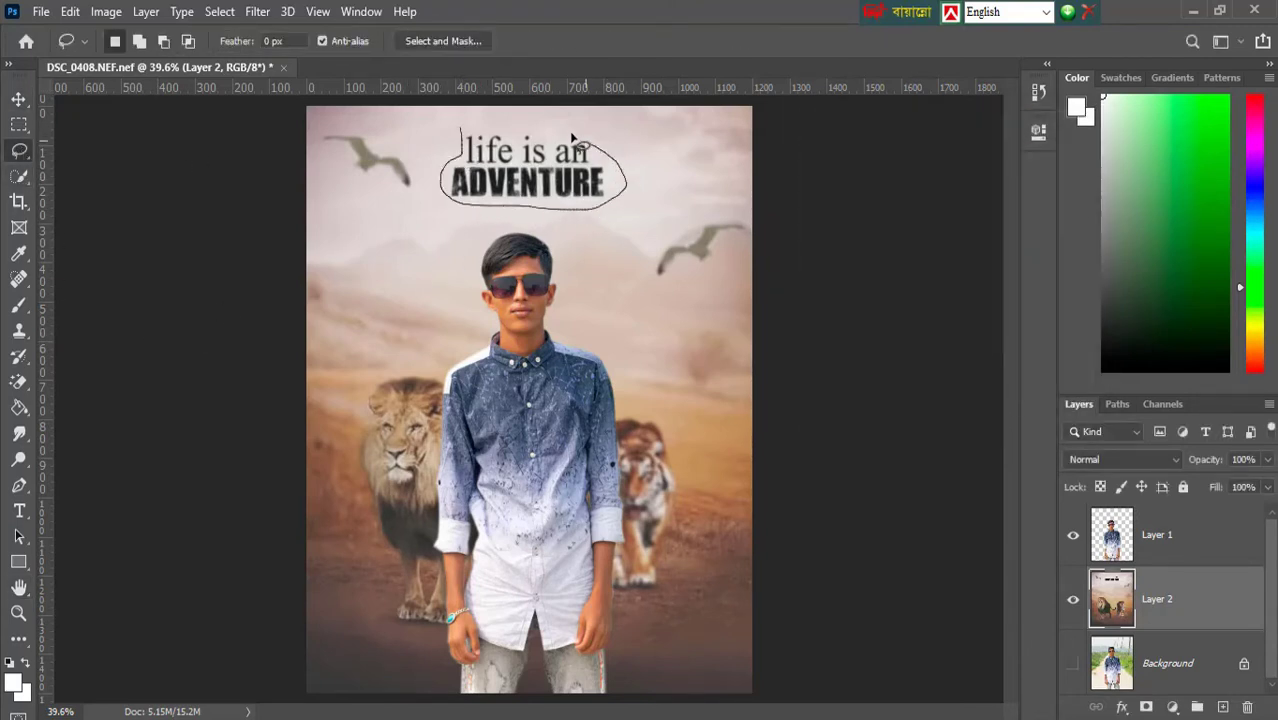
{"action": "left_click_drag", "start_coordinate": [464, 132], "coordinate": [463, 130]}
{"action": "right_click", "coordinate": [536, 154]}
{"action": "left_click", "coordinate": [615, 290]}
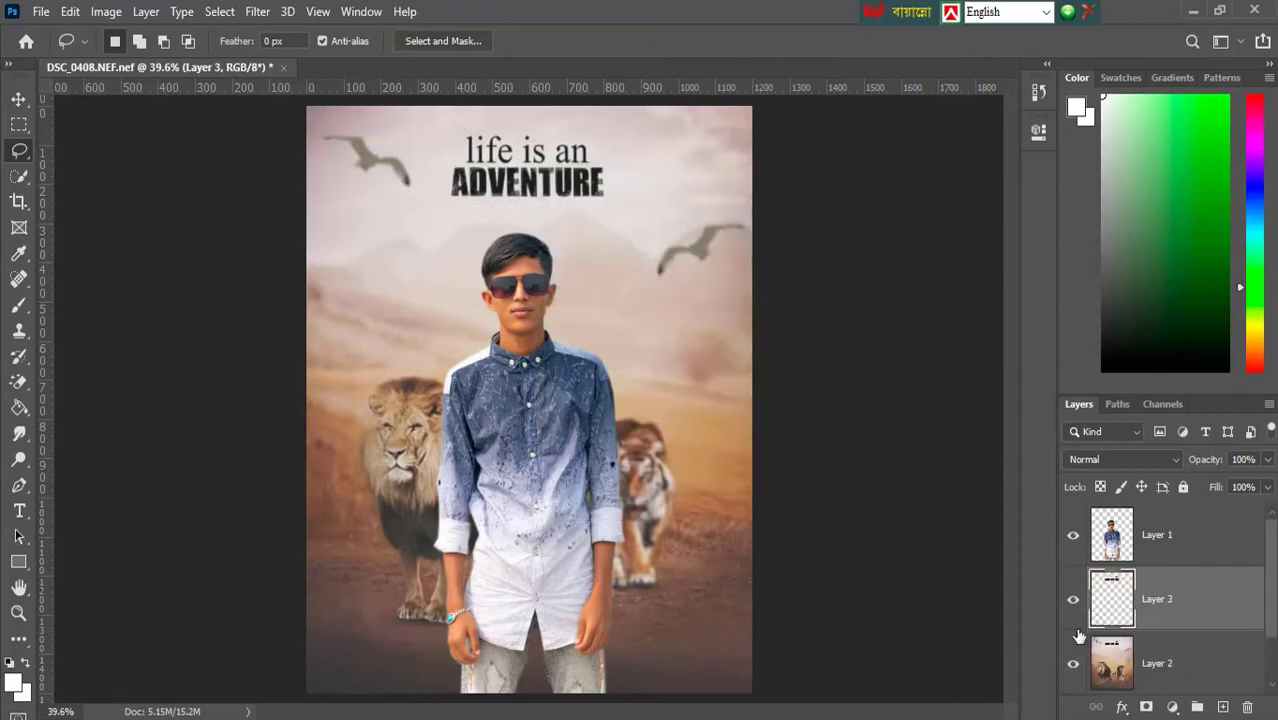
Apply a Gaussian Blur with a 4.0 pixel radius to the lion-and-tiger background layer
{"action": "left_click", "coordinate": [18, 100]}
{"action": "left_click", "coordinate": [219, 11]}
{"action": "mouse_move", "coordinate": [257, 11]}
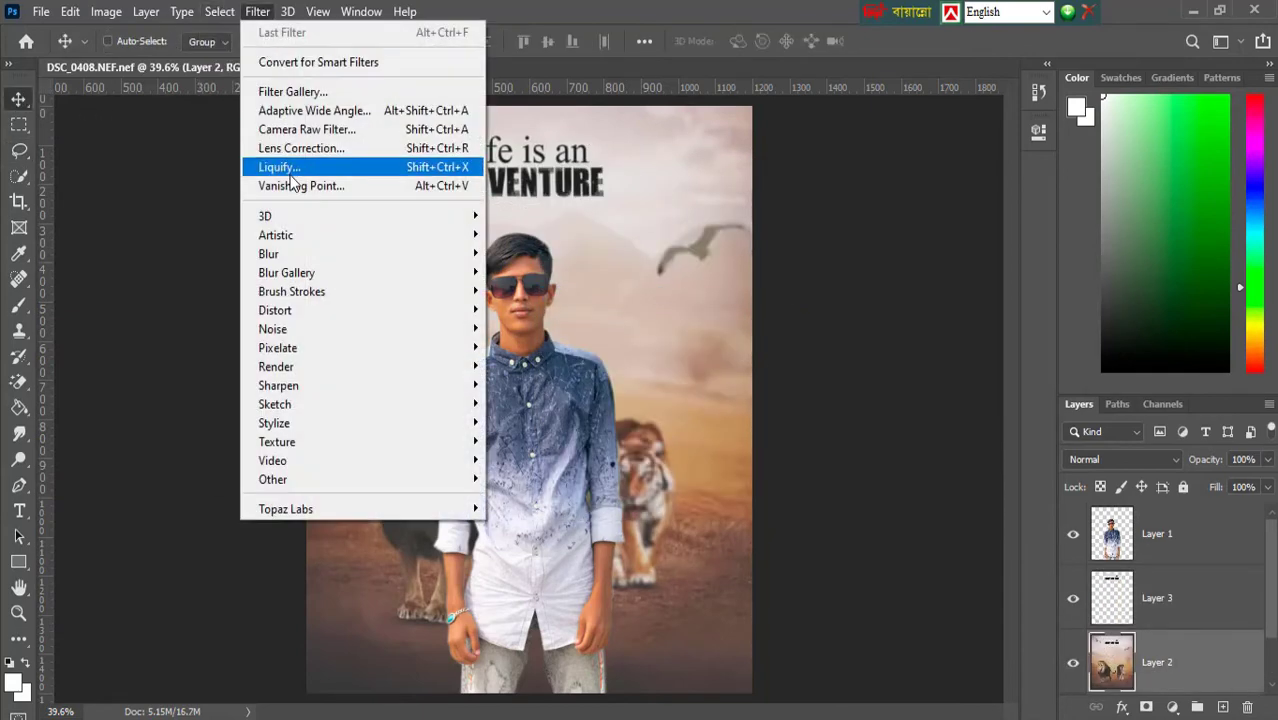
{"action": "mouse_move", "coordinate": [300, 253]}
{"action": "left_click", "coordinate": [535, 328]}
{"action": "mouse_move", "coordinate": [862, 424]}
{"action": "left_mouse_down"}
{"action": "mouse_move", "coordinate": [876, 424]}
{"action": "mouse_move", "coordinate": [850, 426]}
{"action": "left_mouse_up"}
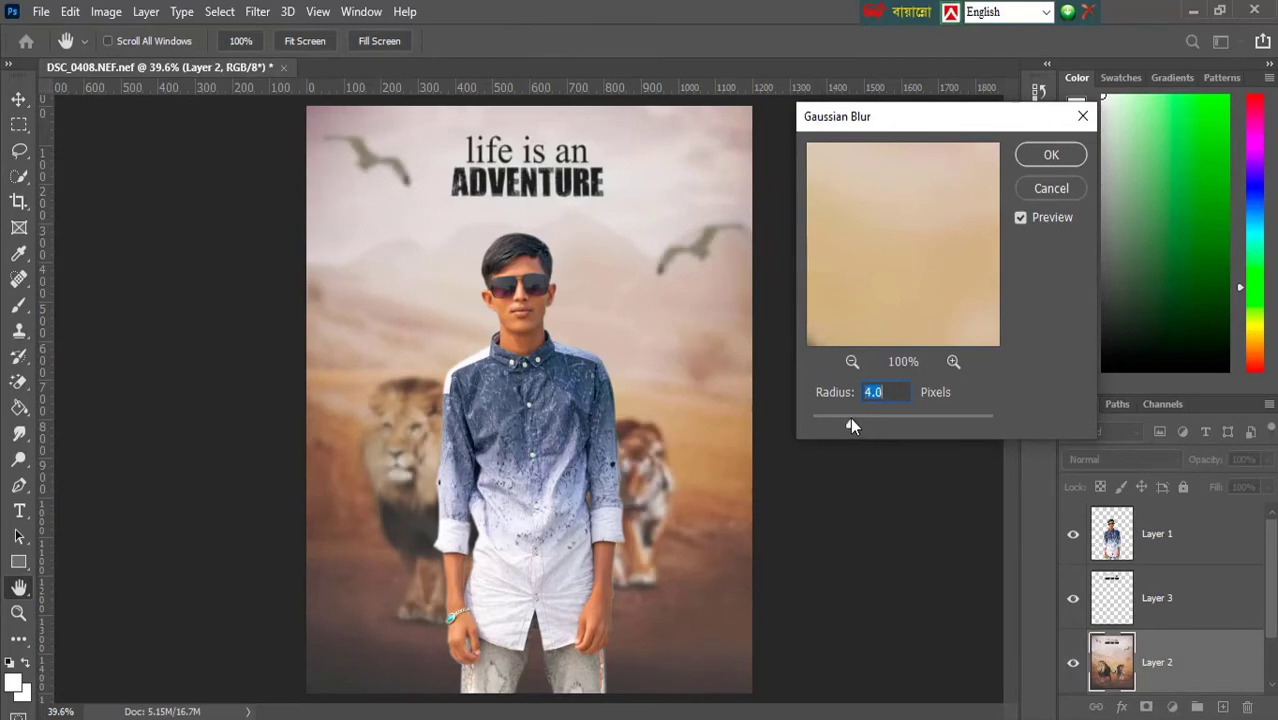
{"action": "left_click", "coordinate": [1034, 160]}
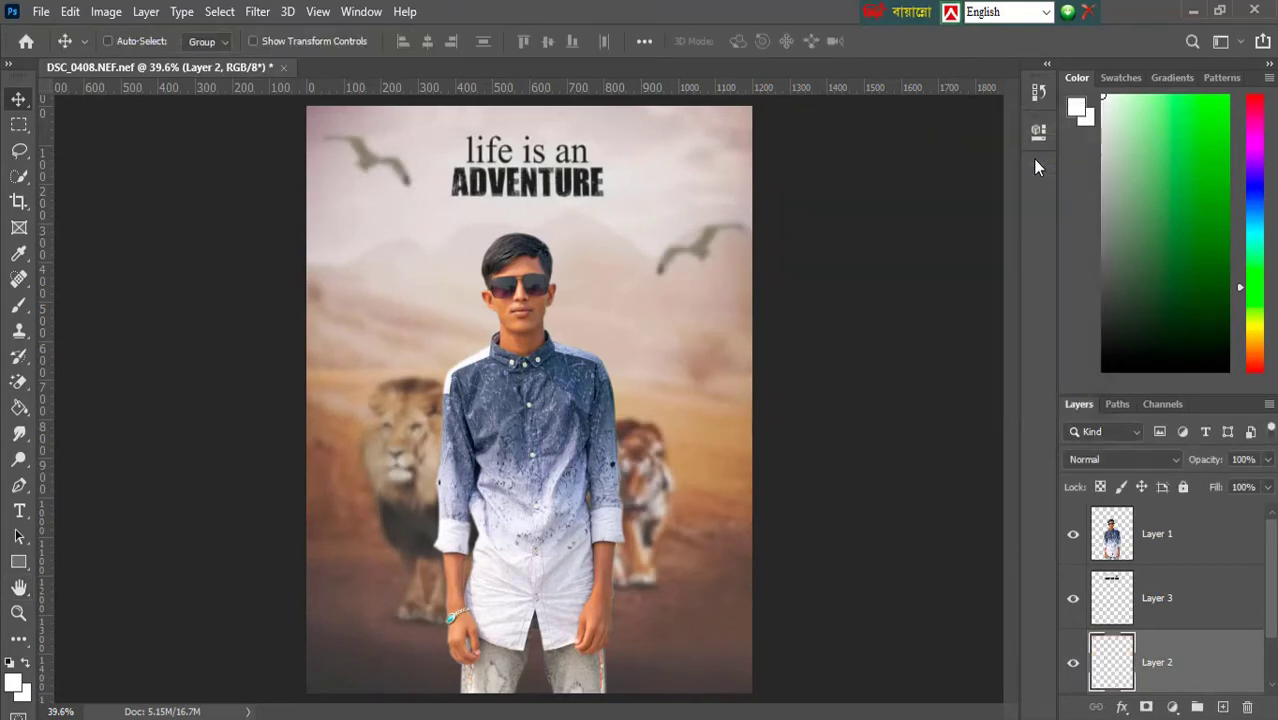
Blend the outer edge of the man's forearm and hand beside the tiger on Layer 1 using the Smudge tool
{"action": "left_click", "coordinate": [18, 613]}
{"action": "left_click", "coordinate": [480, 543]}
{"action": "left_click", "coordinate": [528, 510]}
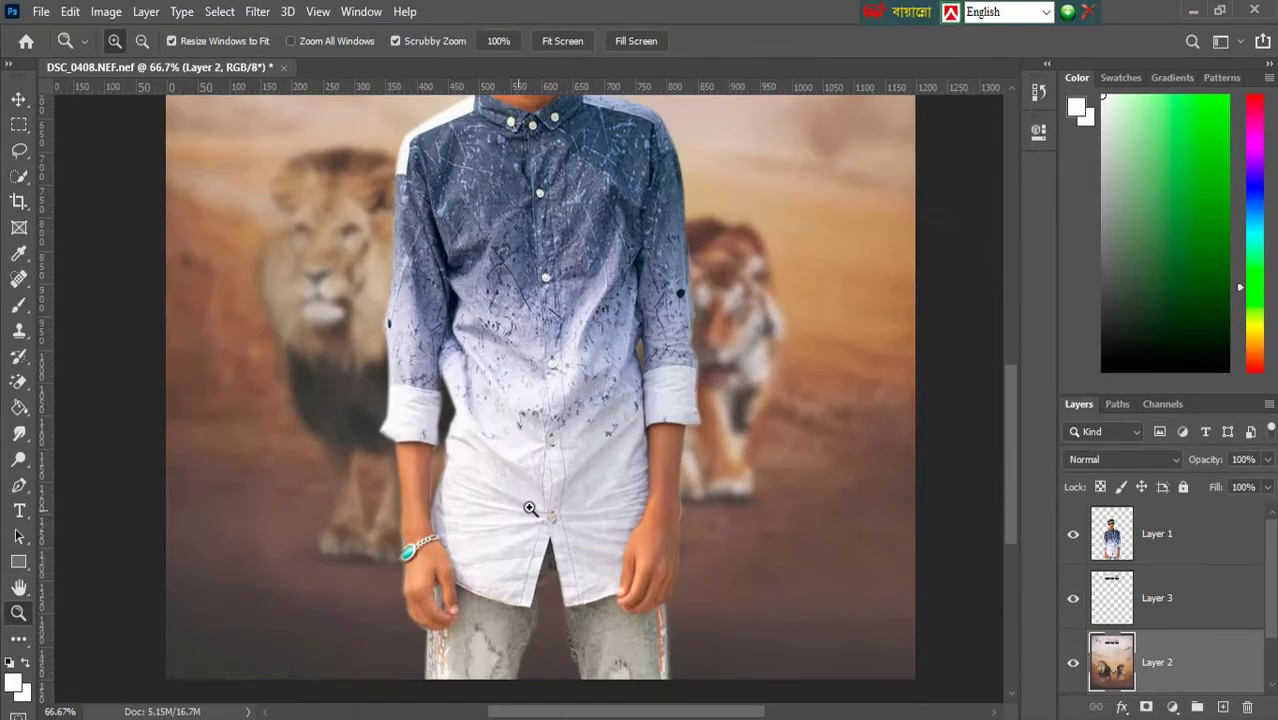
{"action": "left_click", "coordinate": [535, 510]}
{"action": "left_click", "coordinate": [732, 482]}
{"action": "scroll", "coordinate": [725, 473], "scroll_direction": "down", "scroll_amount": 2}
{"action": "left_click", "coordinate": [19, 433]}
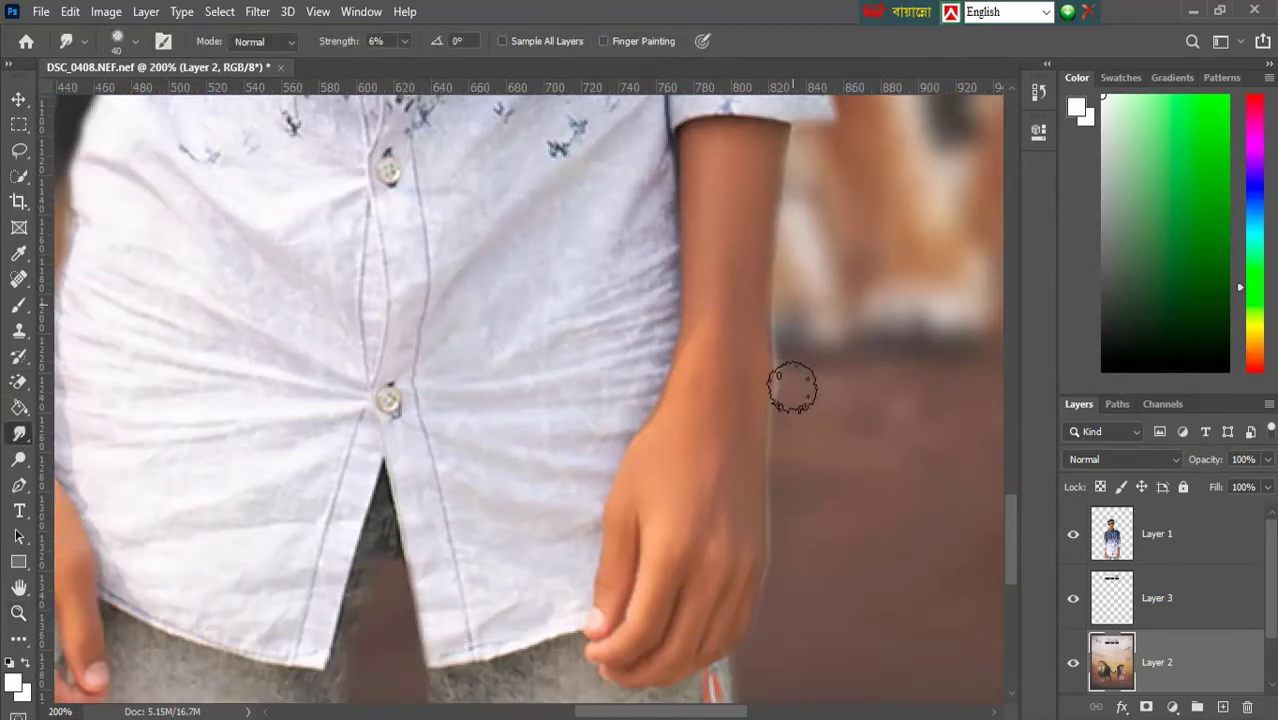
{"action": "left_click", "coordinate": [1197, 527]}
{"action": "mouse_move", "coordinate": [785, 308]}
{"action": "left_mouse_down"}
{"action": "mouse_move", "coordinate": [763, 574]}
{"action": "mouse_move", "coordinate": [726, 657]}
{"action": "left_mouse_up"}
{"action": "scroll", "coordinate": [780, 190], "scroll_direction": "up", "scroll_amount": 2}
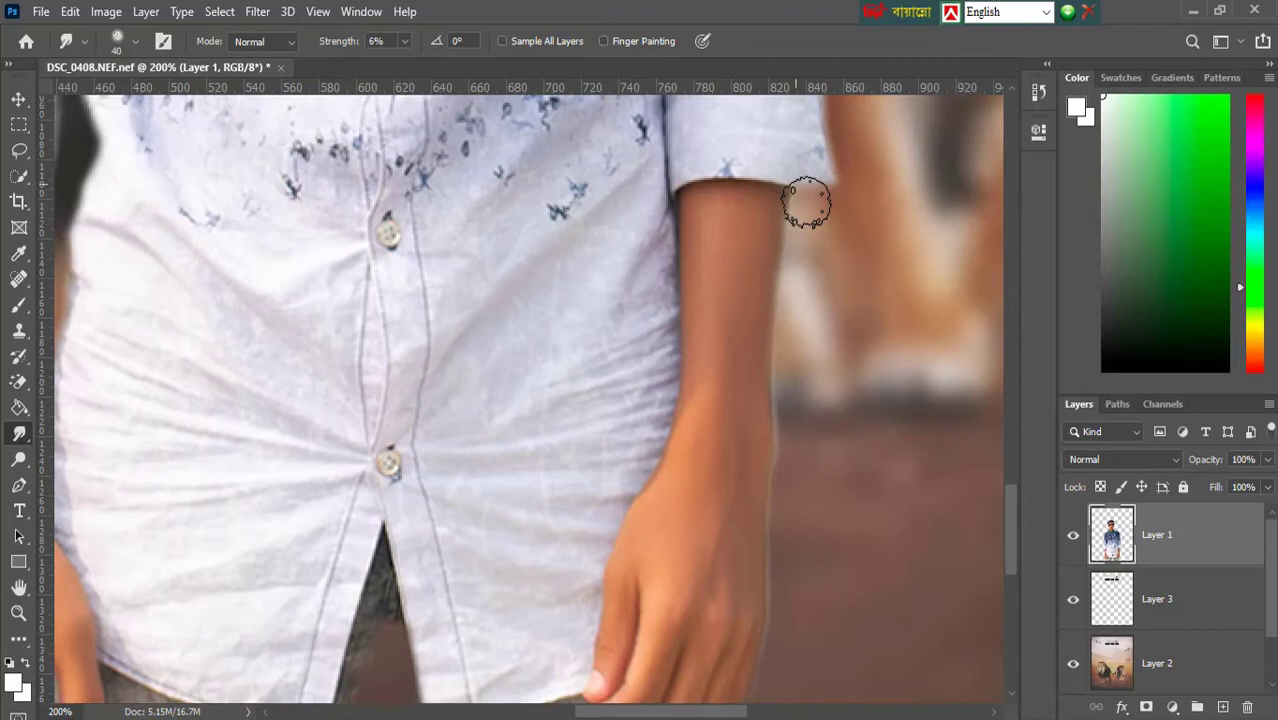
In the Camera Raw Filter on the man's layer, set Exposure to -0.10, Blacks to +59 and Whites to +24
{"action": "left_click", "coordinate": [18, 614]}
{"action": "right_click", "coordinate": [403, 417]}
{"action": "left_click", "coordinate": [460, 428]}
{"action": "left_click", "coordinate": [257, 11]}
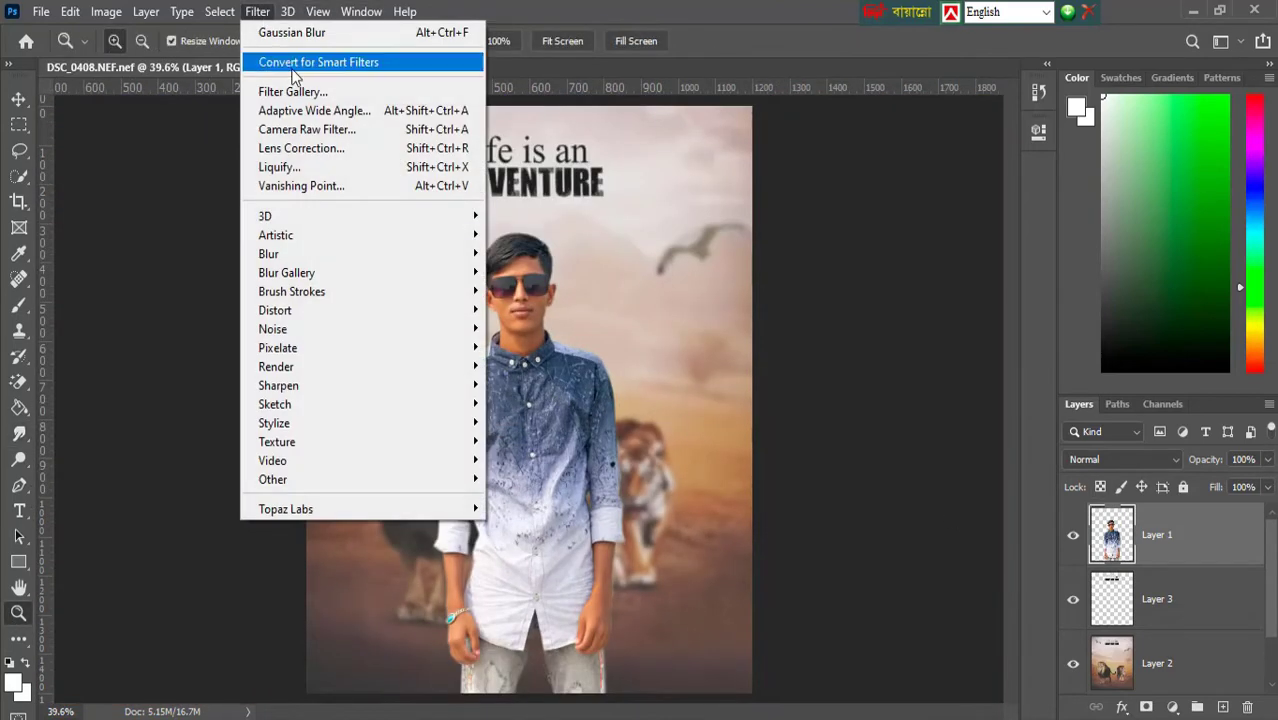
{"action": "left_click", "coordinate": [298, 133]}
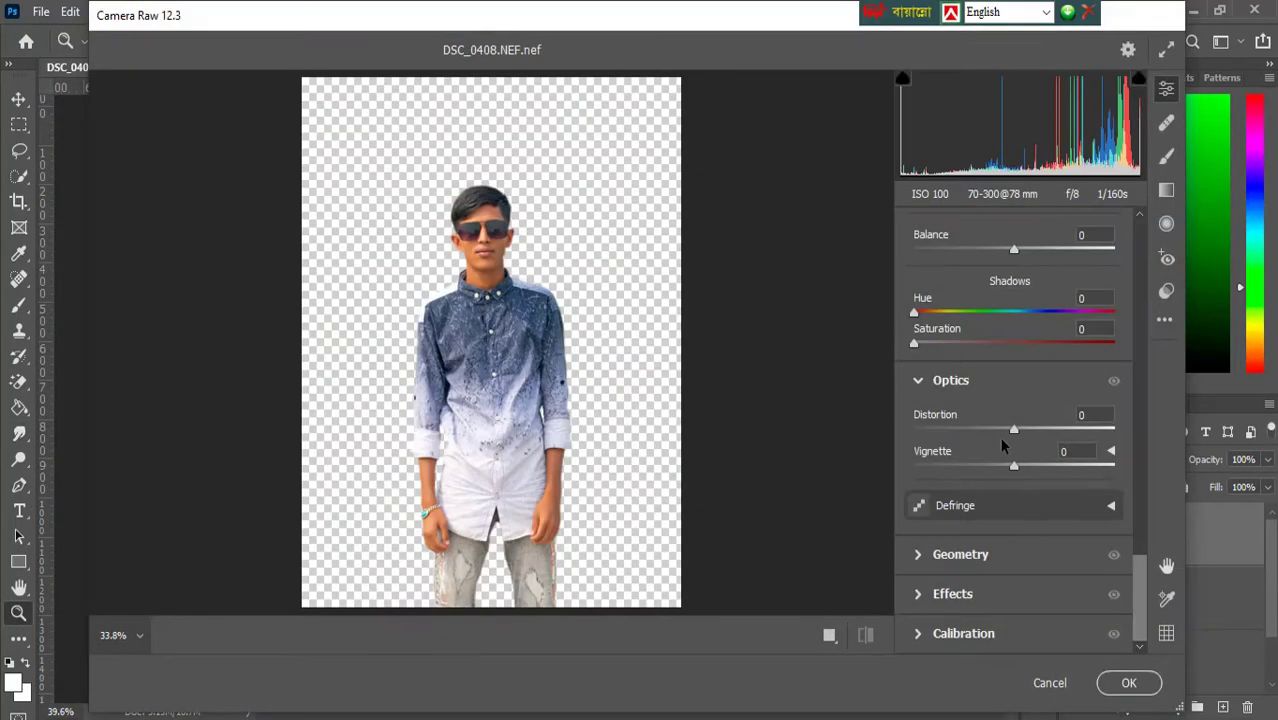
{"action": "scroll", "coordinate": [999, 437], "scroll_direction": "up", "scroll_amount": 10}
{"action": "scroll", "coordinate": [986, 387], "scroll_direction": "down", "scroll_amount": 4}
{"action": "scroll", "coordinate": [1003, 408], "scroll_direction": "up", "scroll_amount": 3}
{"action": "left_click_drag", "start_coordinate": [1013, 304], "coordinate": [1011, 304]}
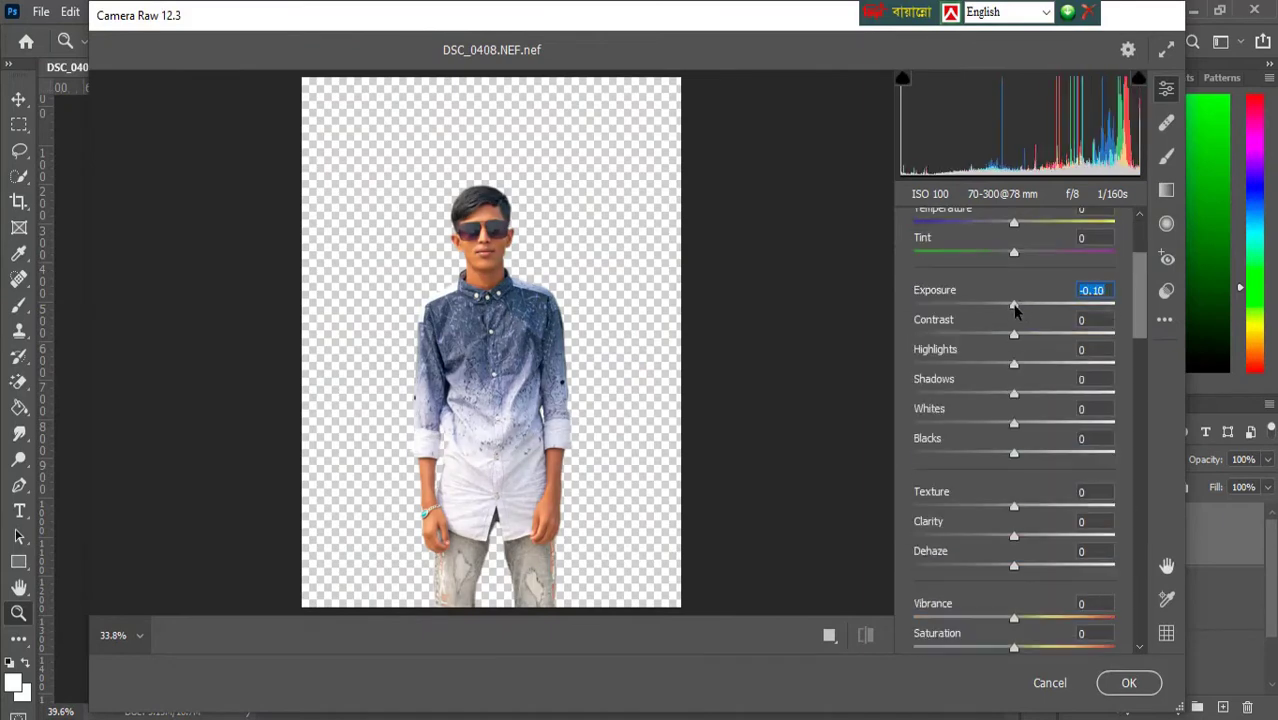
{"action": "left_click_drag", "start_coordinate": [1013, 453], "coordinate": [1071, 458]}
{"action": "mouse_move", "coordinate": [1013, 423]}
{"action": "left_mouse_down"}
{"action": "mouse_move", "coordinate": [953, 425]}
{"action": "mouse_move", "coordinate": [1037, 426]}
{"action": "left_mouse_up"}
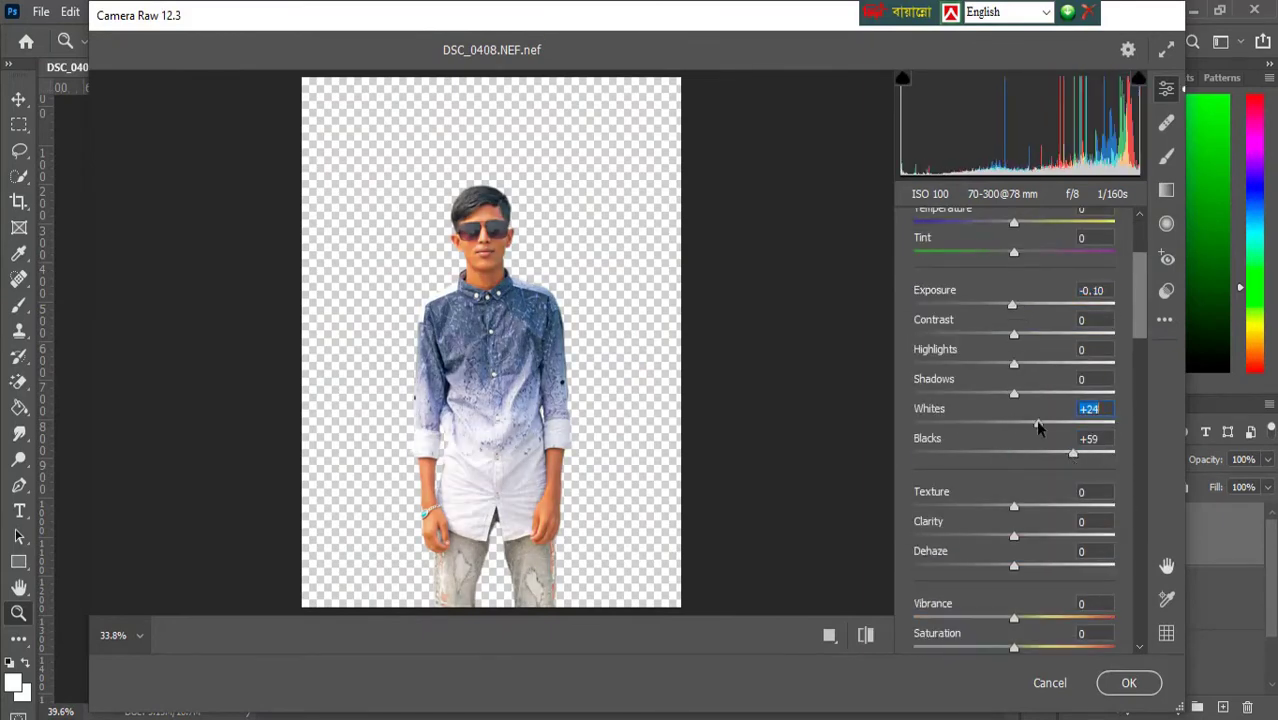
Set Vibrance to +4 and the reds hue to -1, fine-tune the oranges hue, and apply the Camera Raw adjustments
{"action": "left_click_drag", "start_coordinate": [1015, 617], "coordinate": [1034, 586]}
{"action": "scroll", "coordinate": [1018, 600], "scroll_direction": "down", "scroll_amount": 3}
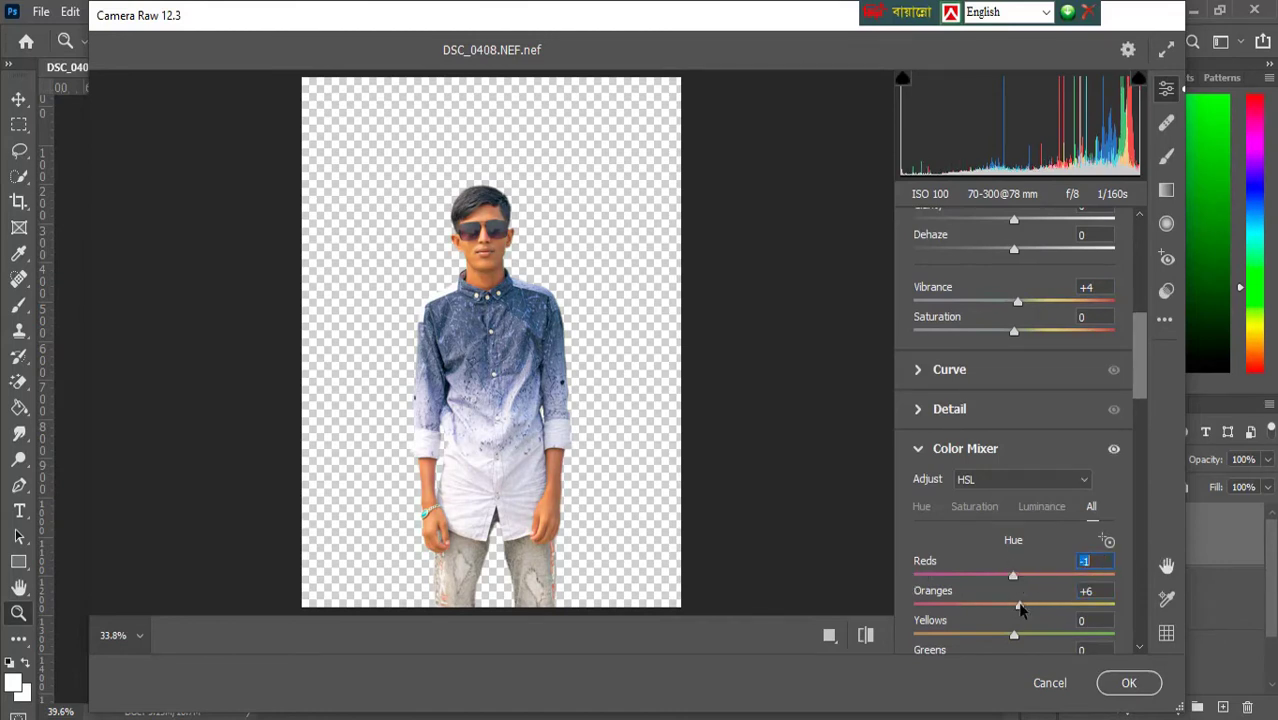
{"action": "left_click_drag", "start_coordinate": [1020, 606], "coordinate": [1018, 606]}
{"action": "scroll", "coordinate": [1034, 606], "scroll_direction": "down", "scroll_amount": 12}
{"action": "left_click", "coordinate": [1122, 686]}
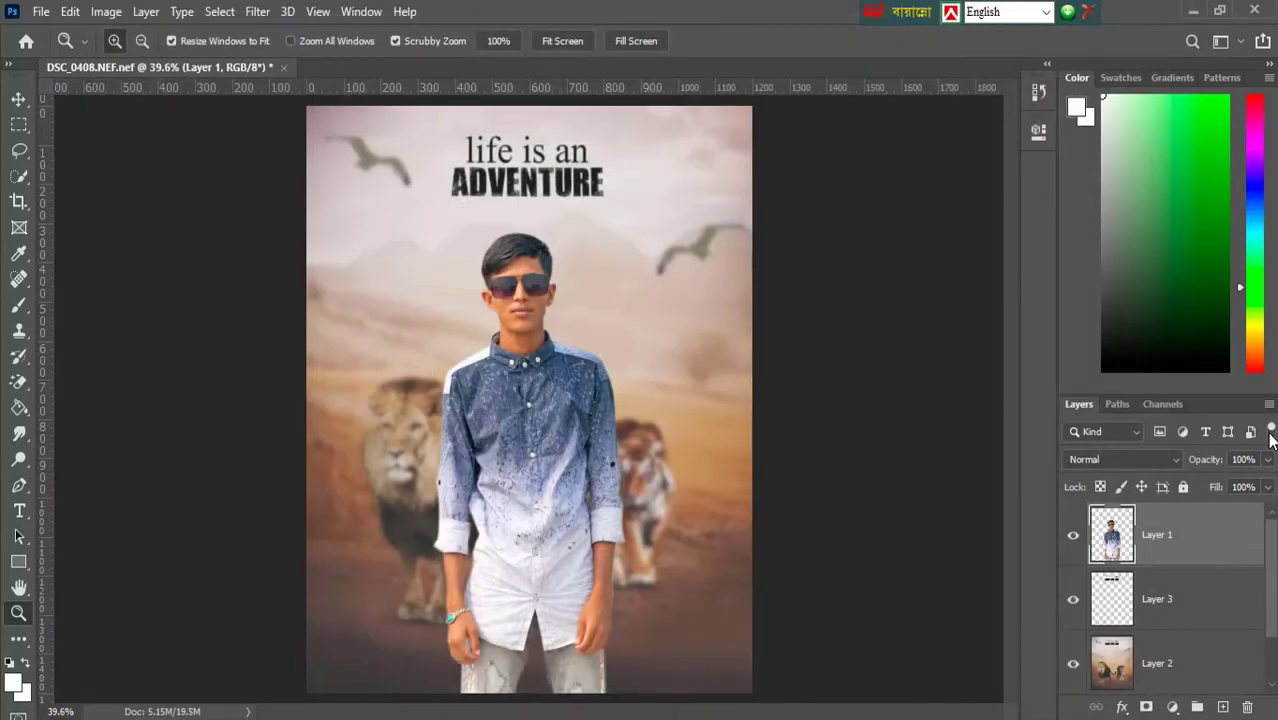
Flatten the image, discarding hidden layers, and duplicate the flattened background to a new layer
{"action": "left_click", "coordinate": [1269, 404]}
{"action": "left_click", "coordinate": [1116, 615]}
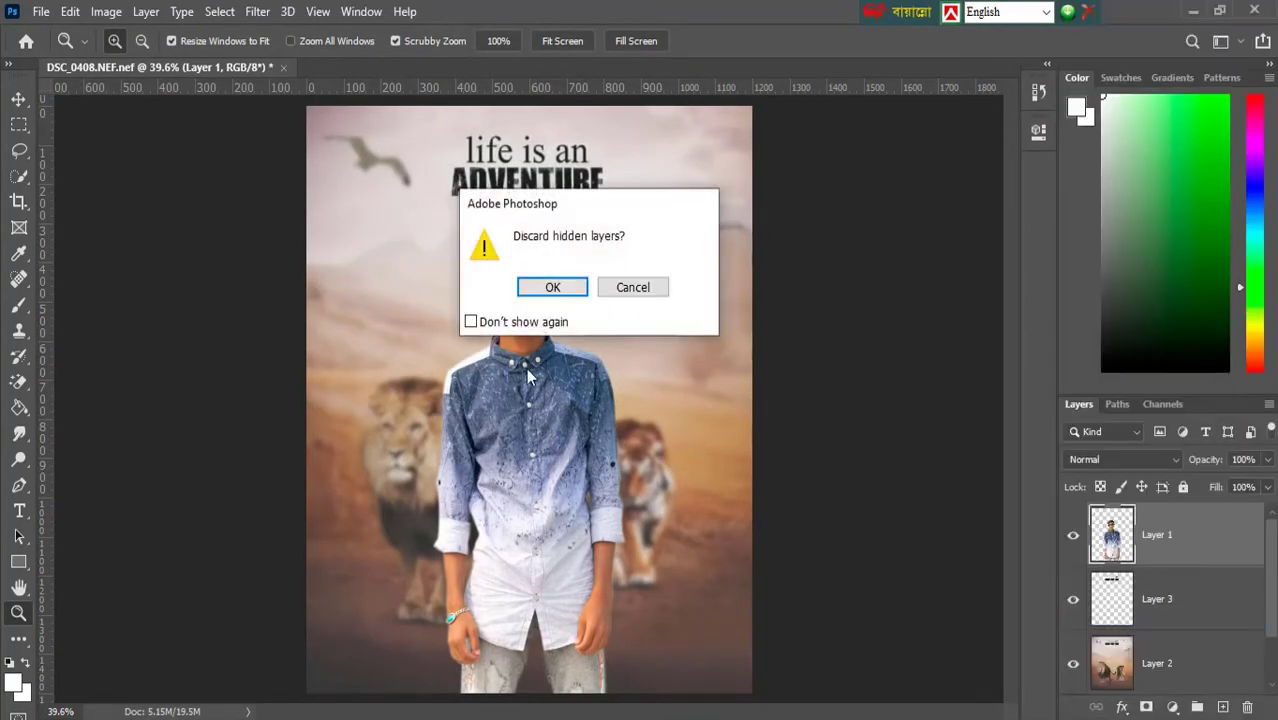
{"action": "left_click", "coordinate": [548, 291]}
{"action": "key", "text": "ctrl+j"}
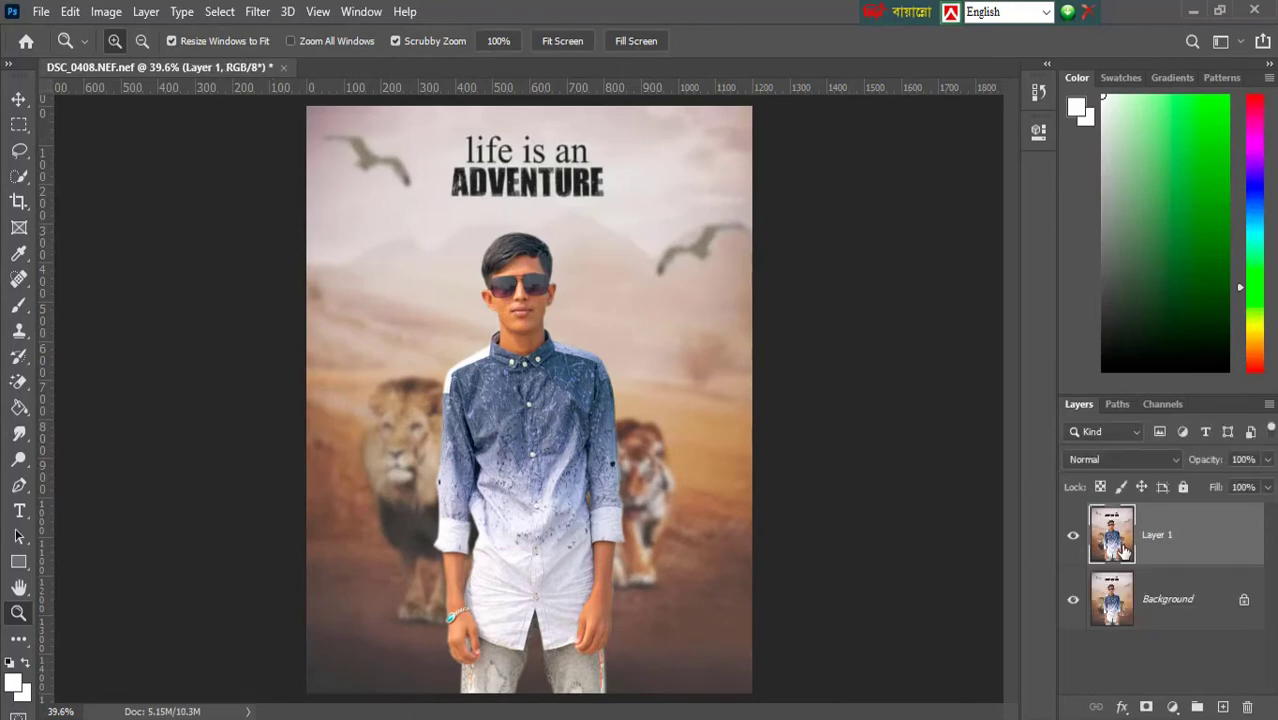
Apply the Addition-06 (3) user preset to the duplicated layer in the Camera Raw Filter
{"action": "left_click", "coordinate": [257, 14]}
{"action": "left_click", "coordinate": [297, 125]}
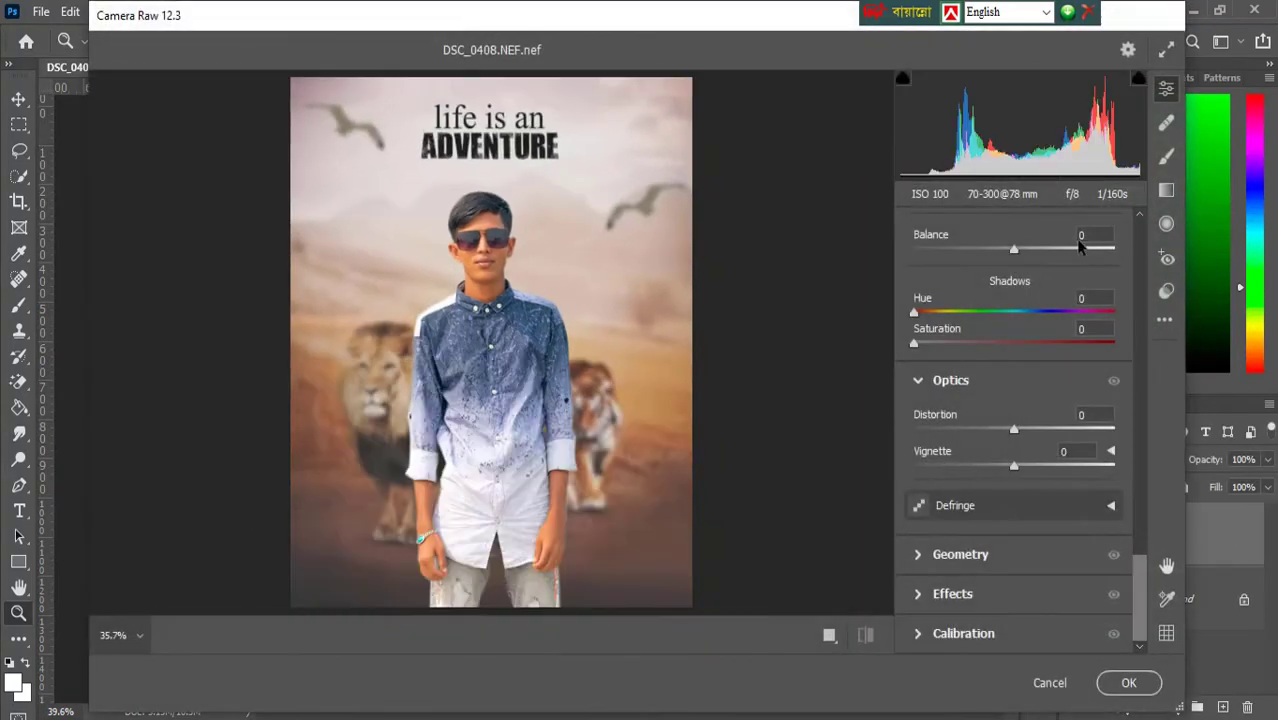
{"action": "left_click", "coordinate": [1166, 290]}
{"action": "scroll", "coordinate": [1000, 450], "scroll_direction": "up", "scroll_amount": 5}
{"action": "left_click", "coordinate": [982, 580]}
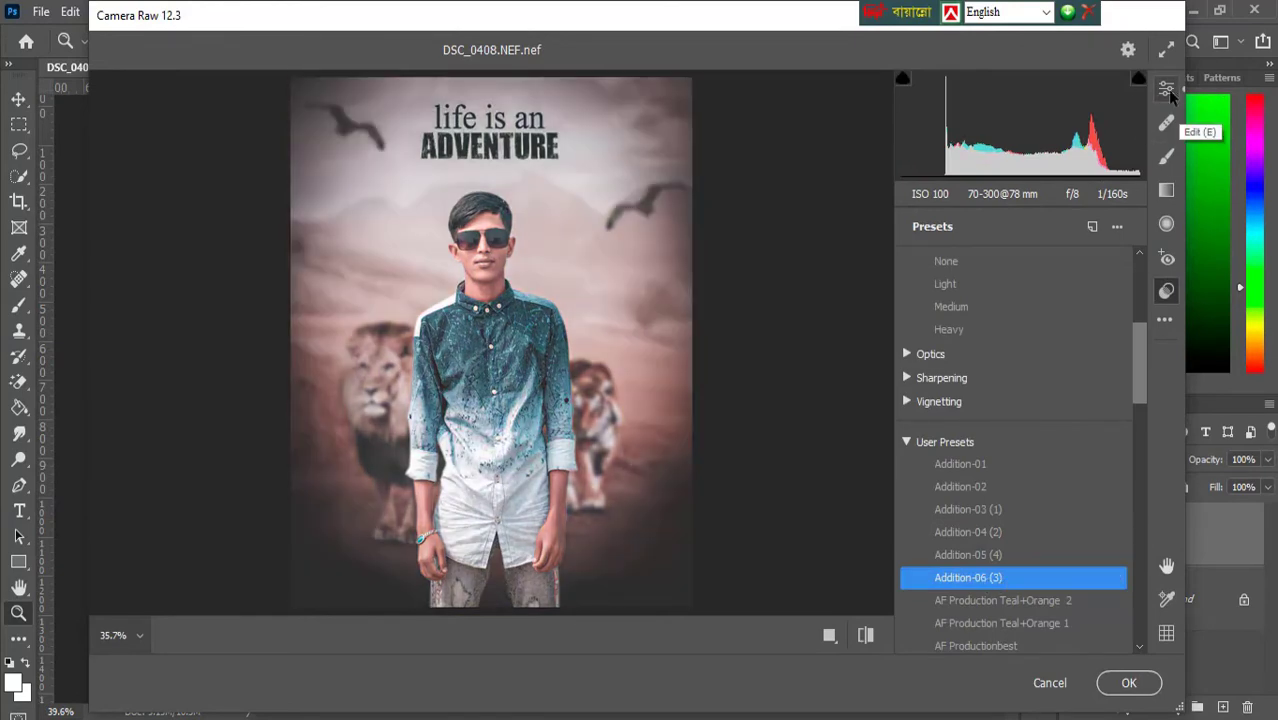
Compare the Addition-04 (2), Addition-03 (1) and Addition-02 presets, ending on Addition-06 (3)
{"action": "left_click", "coordinate": [978, 532]}
{"action": "left_click", "coordinate": [976, 511]}
{"action": "left_click", "coordinate": [968, 488]}
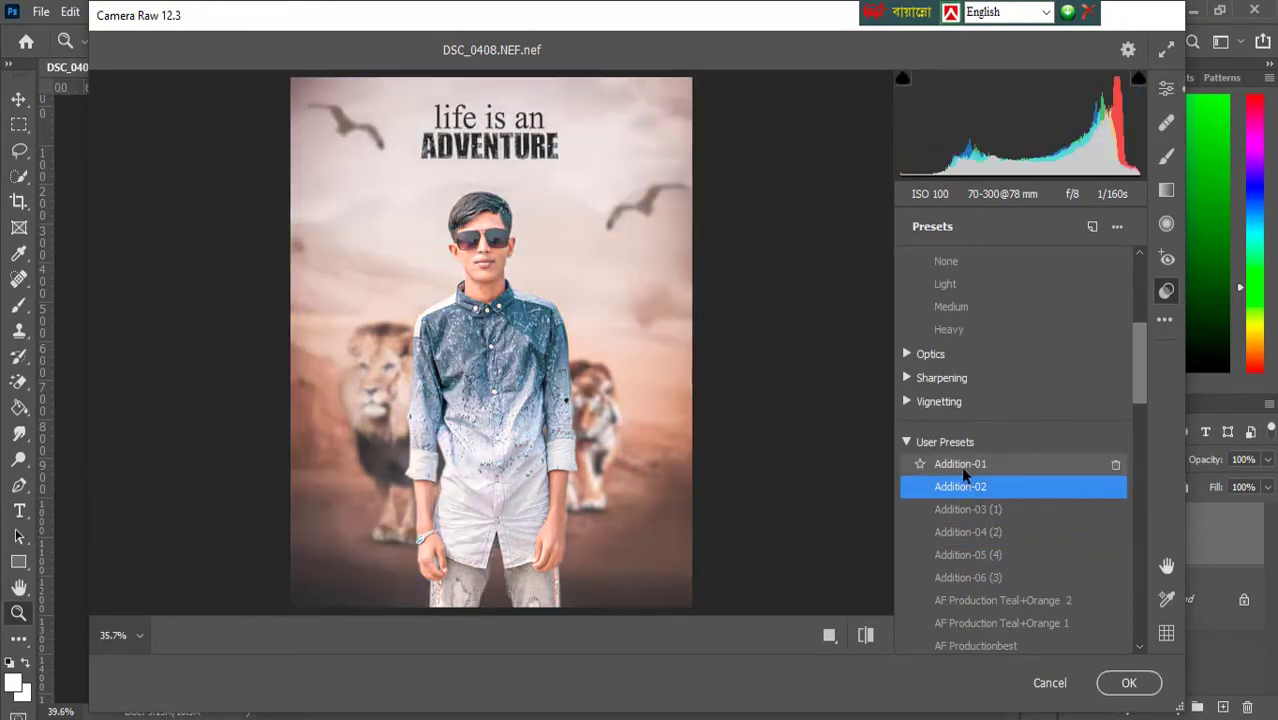
{"action": "left_click", "coordinate": [962, 510]}
{"action": "left_click", "coordinate": [986, 488]}
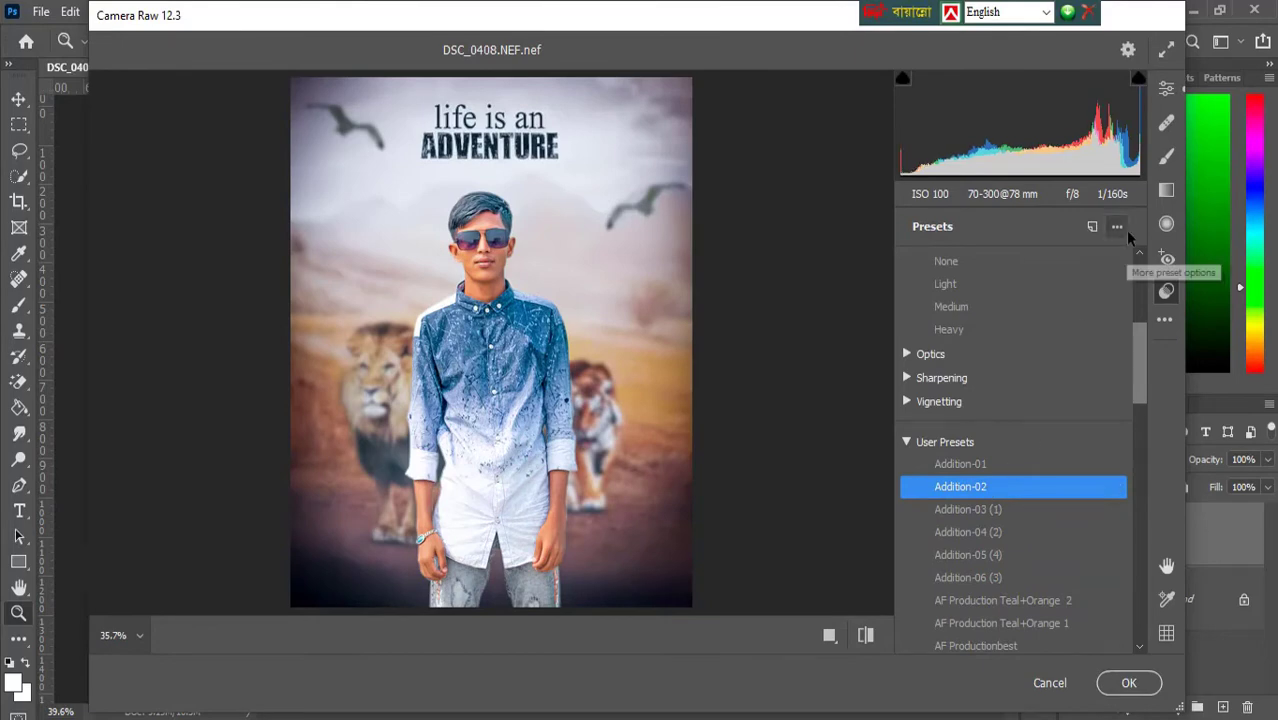
{"action": "left_click", "coordinate": [986, 580]}
Set the oranges hue to +1 and the yellows hue to -2, and raise the overall Saturation to +17
{"action": "left_click", "coordinate": [1166, 90]}
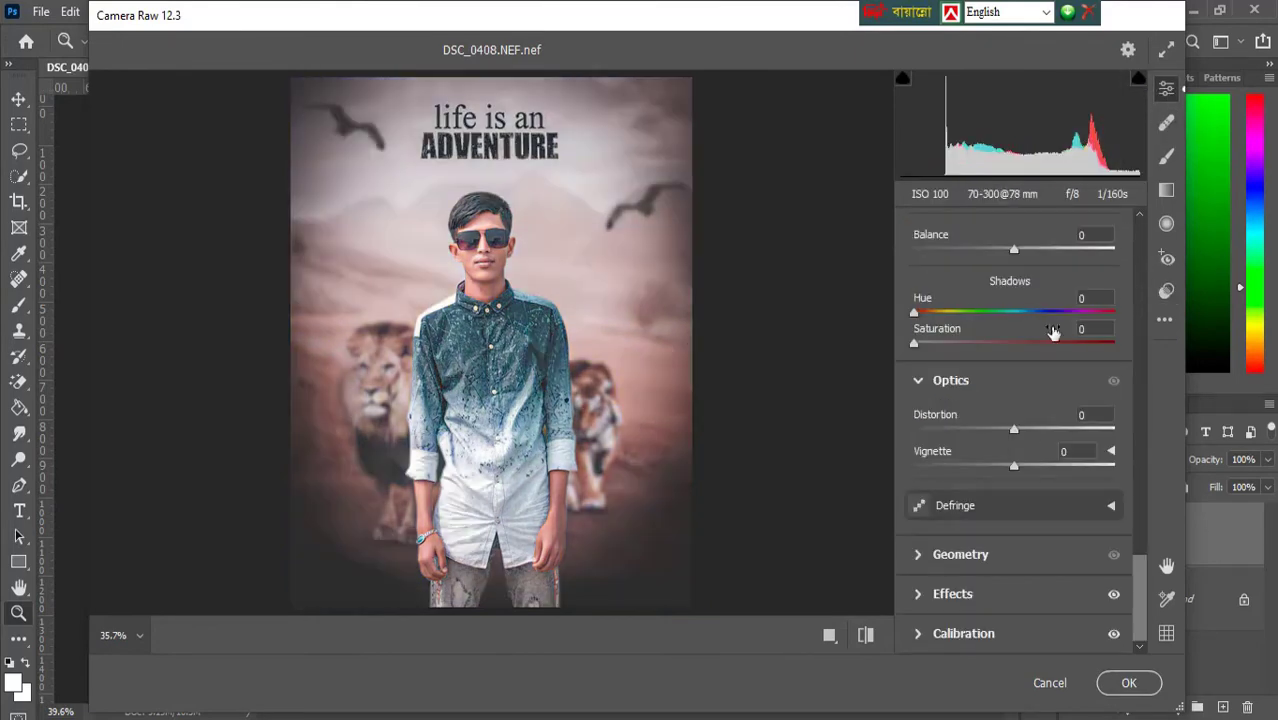
{"action": "scroll", "coordinate": [1048, 340], "scroll_direction": "up", "scroll_amount": 10}
{"action": "scroll", "coordinate": [1100, 615], "scroll_direction": "down", "scroll_amount": 10}
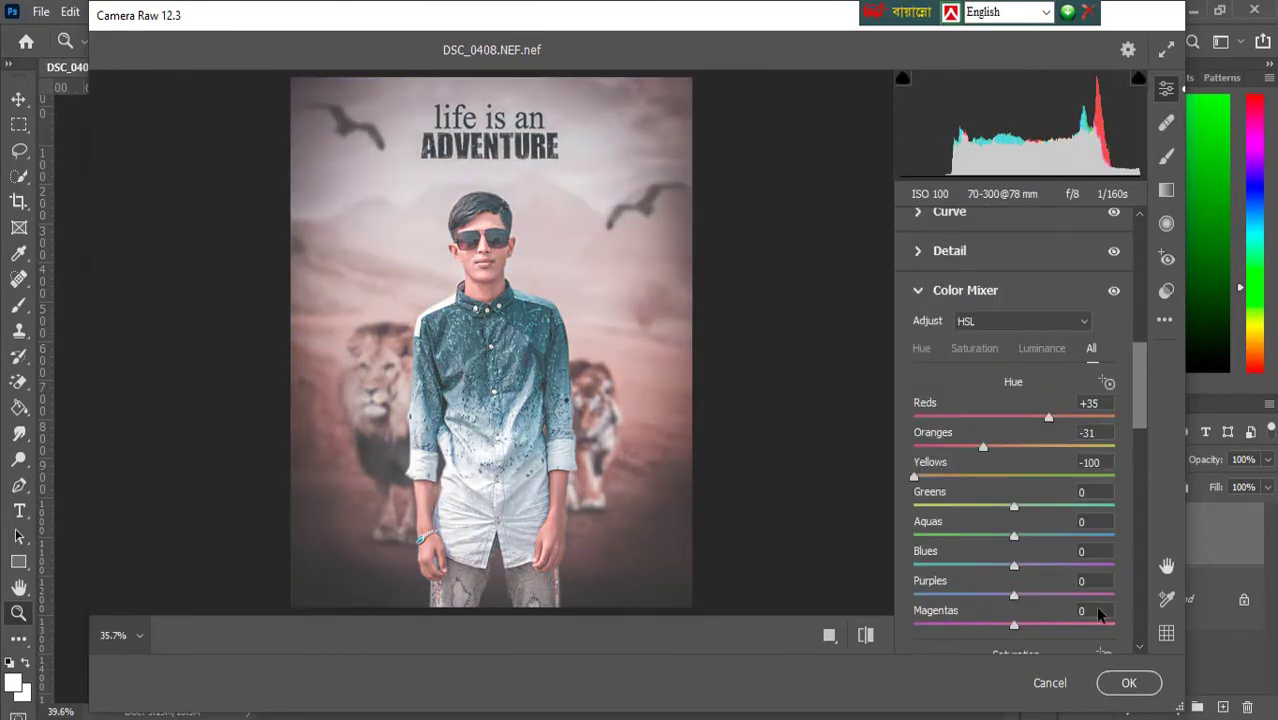
{"action": "left_click_drag", "start_coordinate": [985, 451], "coordinate": [1027, 451]}
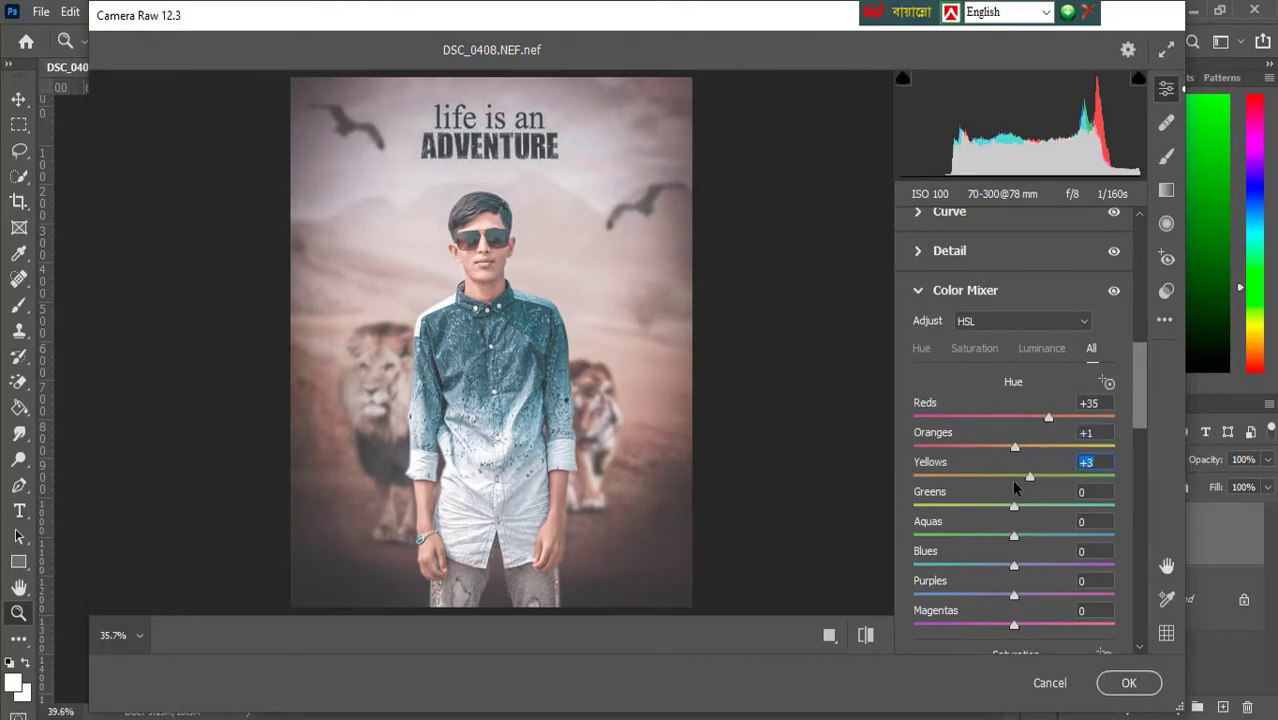
{"action": "scroll", "coordinate": [1015, 488], "scroll_direction": "up", "scroll_amount": 10}
{"action": "left_click_drag", "start_coordinate": [975, 648], "coordinate": [1030, 645]}
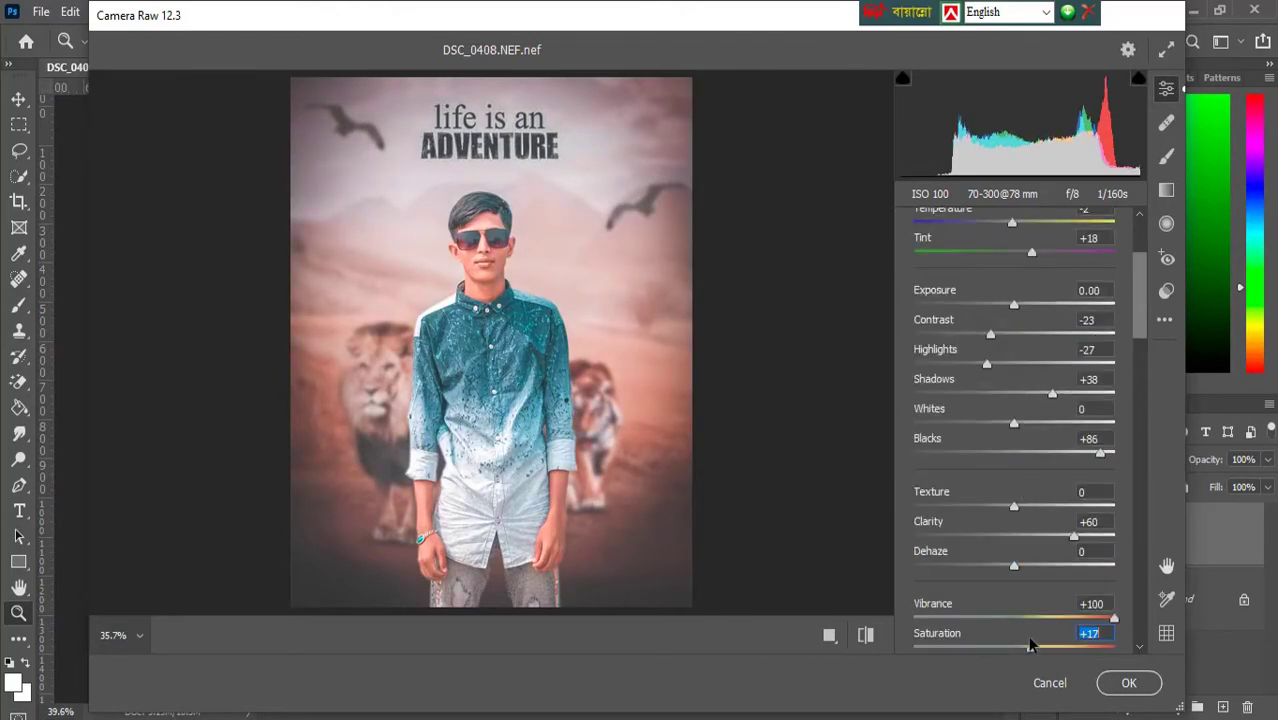
Darken the Optics vignette and set the Color Mixer saturation to +1 for greens, +27 for reds and -56 for oranges
{"action": "scroll", "coordinate": [1045, 512], "scroll_direction": "down", "scroll_amount": 10}
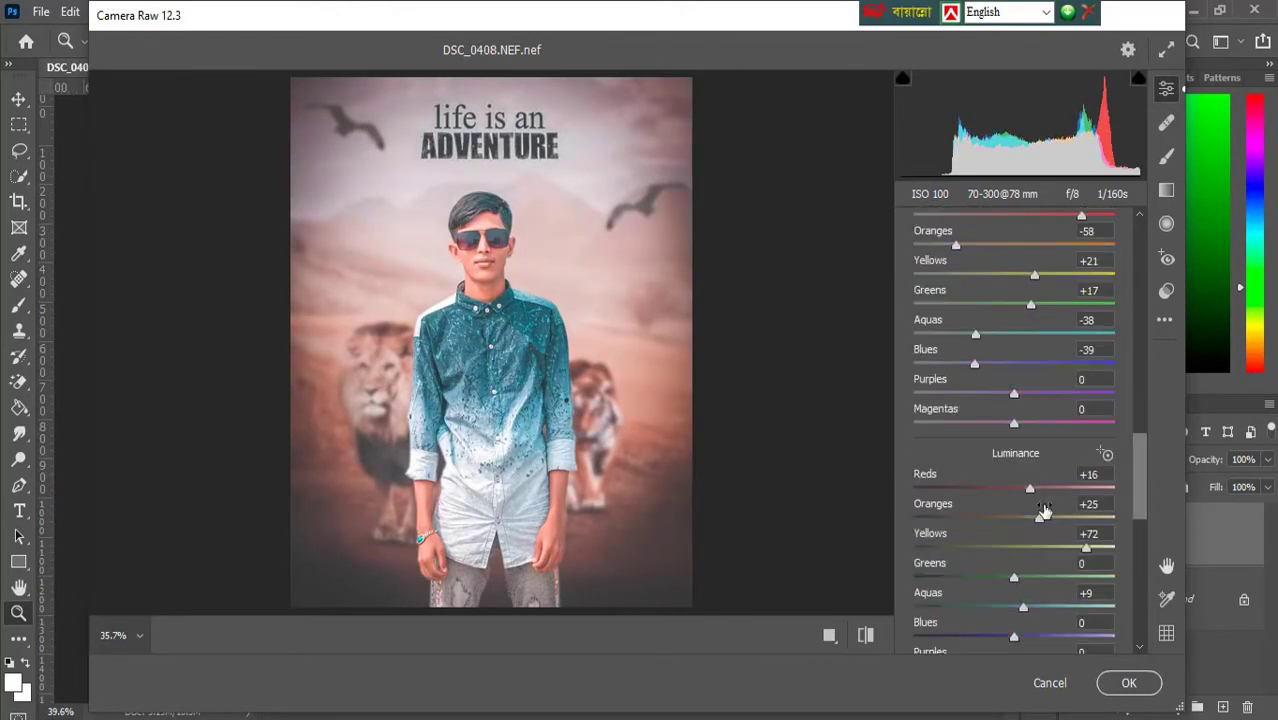
{"action": "scroll", "coordinate": [1043, 512], "scroll_direction": "down", "scroll_amount": 10}
{"action": "left_click_drag", "start_coordinate": [1010, 476], "coordinate": [934, 471]}
{"action": "scroll", "coordinate": [1035, 478], "scroll_direction": "up", "scroll_amount": 12}
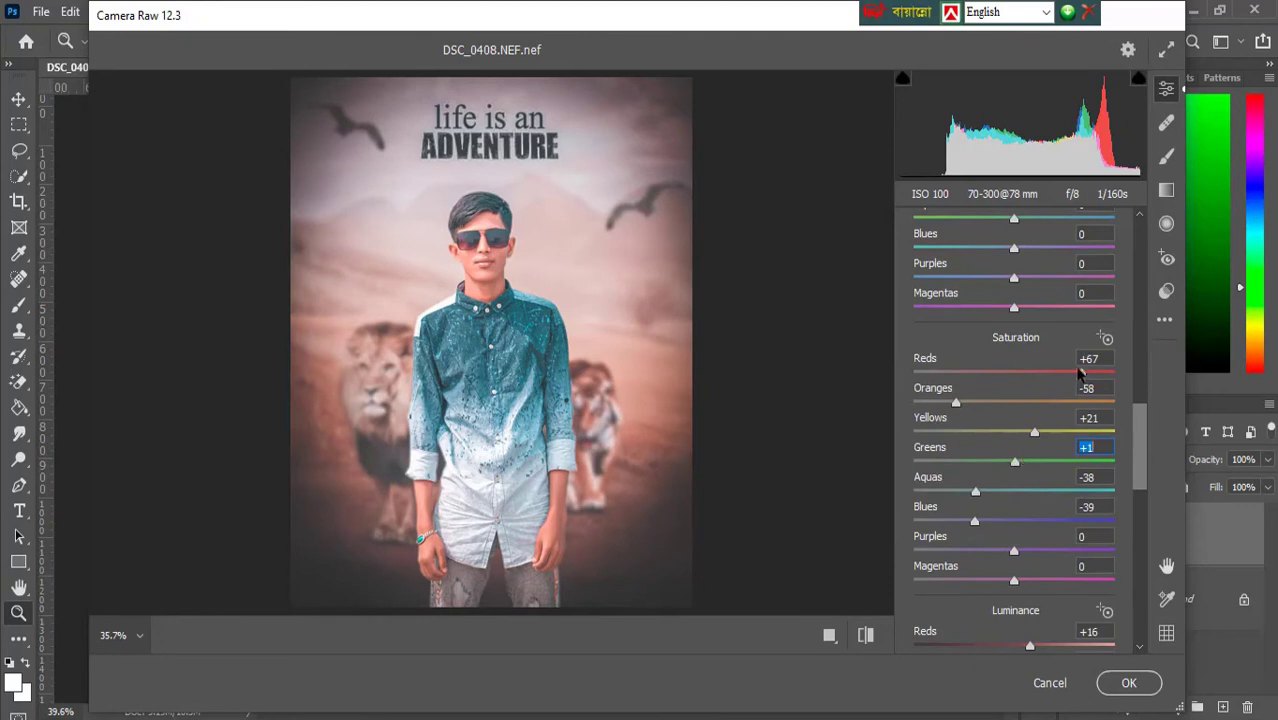
{"action": "left_click_drag", "start_coordinate": [1079, 372], "coordinate": [1041, 374]}
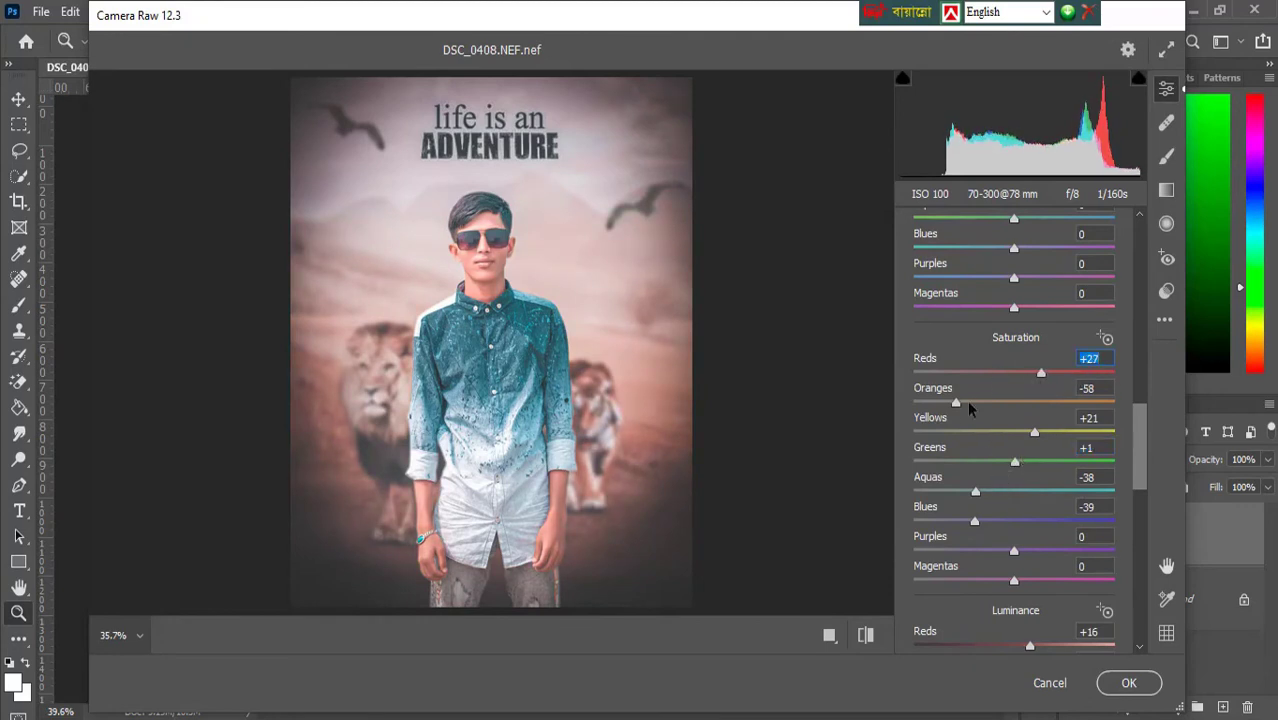
{"action": "left_click_drag", "start_coordinate": [955, 403], "coordinate": [958, 404]}
{"action": "scroll", "coordinate": [1017, 415], "scroll_direction": "up", "scroll_amount": 3}
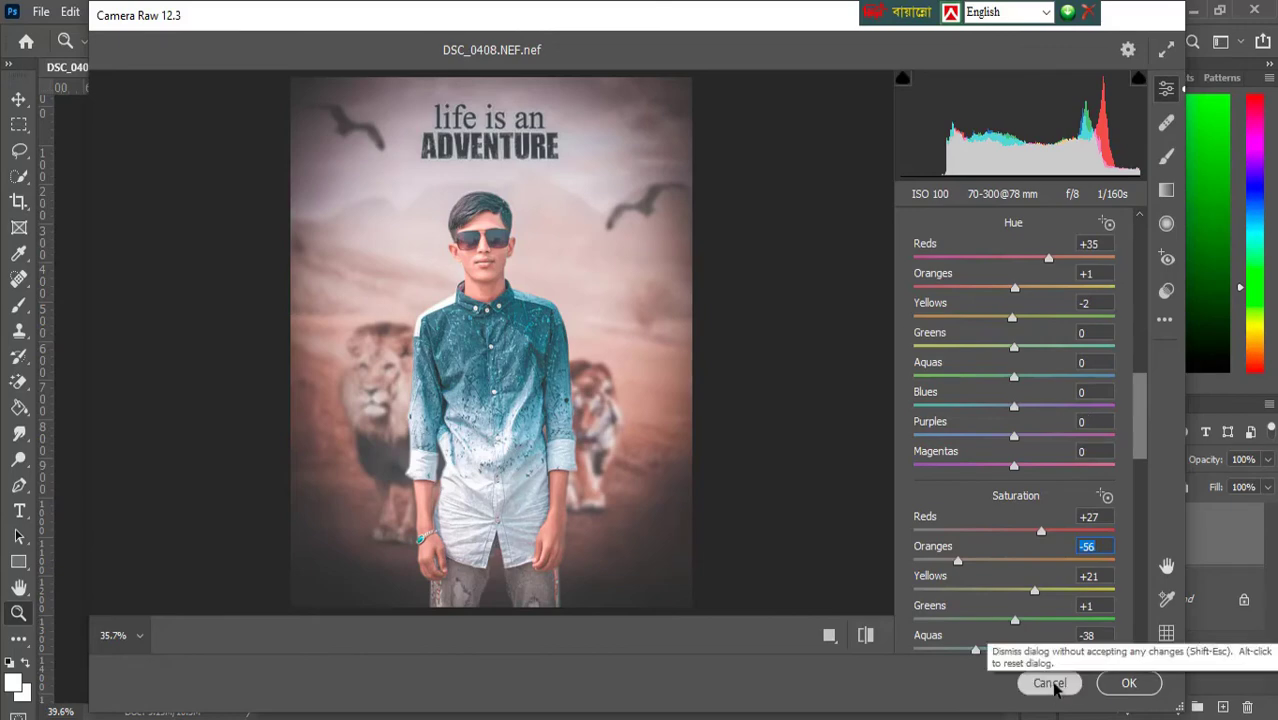
Raise the Whites and Blacks, adjust the Exposure, and set the overall Saturation to +30
{"action": "scroll", "coordinate": [1038, 507], "scroll_direction": "up", "scroll_amount": 10}
{"action": "mouse_move", "coordinate": [1018, 422]}
{"action": "left_mouse_down"}
{"action": "mouse_move", "coordinate": [1078, 422]}
{"action": "mouse_move", "coordinate": [970, 422]}
{"action": "mouse_move", "coordinate": [1033, 423]}
{"action": "left_mouse_up"}
{"action": "left_click_drag", "start_coordinate": [1107, 453], "coordinate": [1147, 453]}
{"action": "left_click_drag", "start_coordinate": [1012, 305], "coordinate": [1048, 335]}
{"action": "scroll", "coordinate": [1028, 341], "scroll_direction": "up", "scroll_amount": 3}
{"action": "scroll", "coordinate": [1029, 343], "scroll_direction": "down", "scroll_amount": 6}
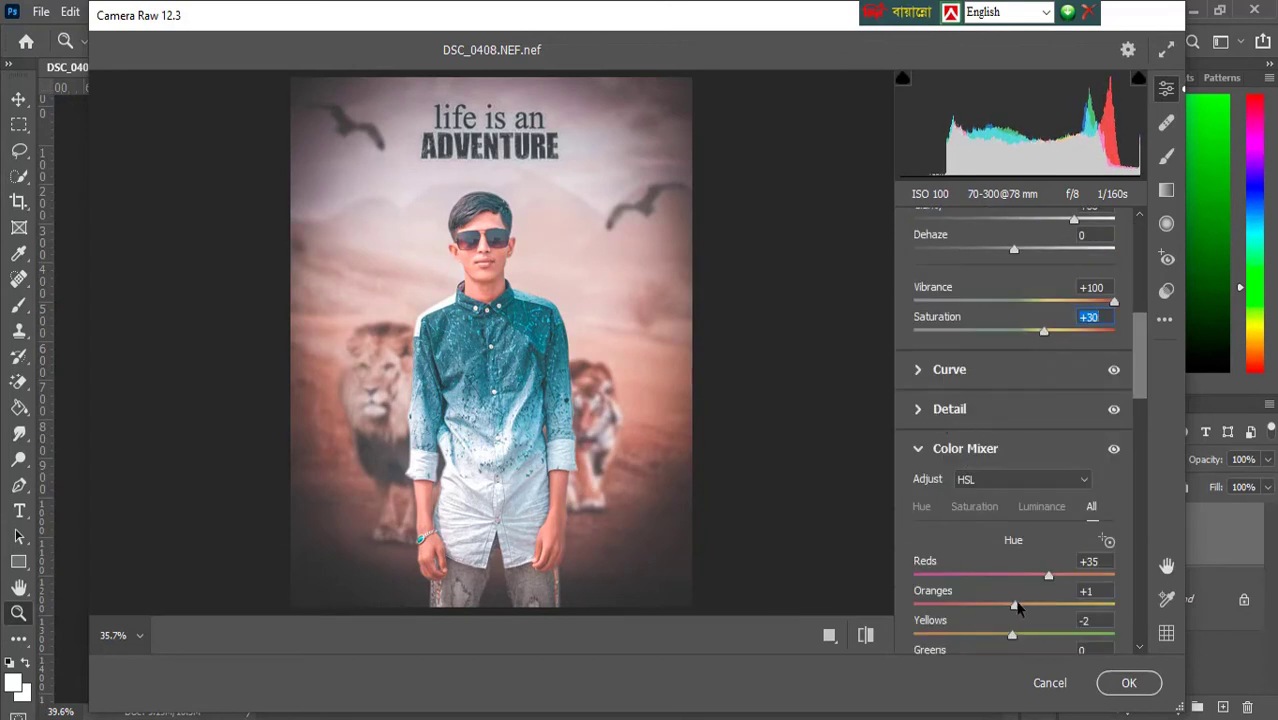
Shift the shirt from teal to blue by setting the aquas hue to +93 and blues hue to +5, and adjust the purples hue
{"action": "scroll", "coordinate": [1016, 600], "scroll_direction": "down", "scroll_amount": 2}
{"action": "left_click_drag", "start_coordinate": [961, 538], "coordinate": [1107, 538]}
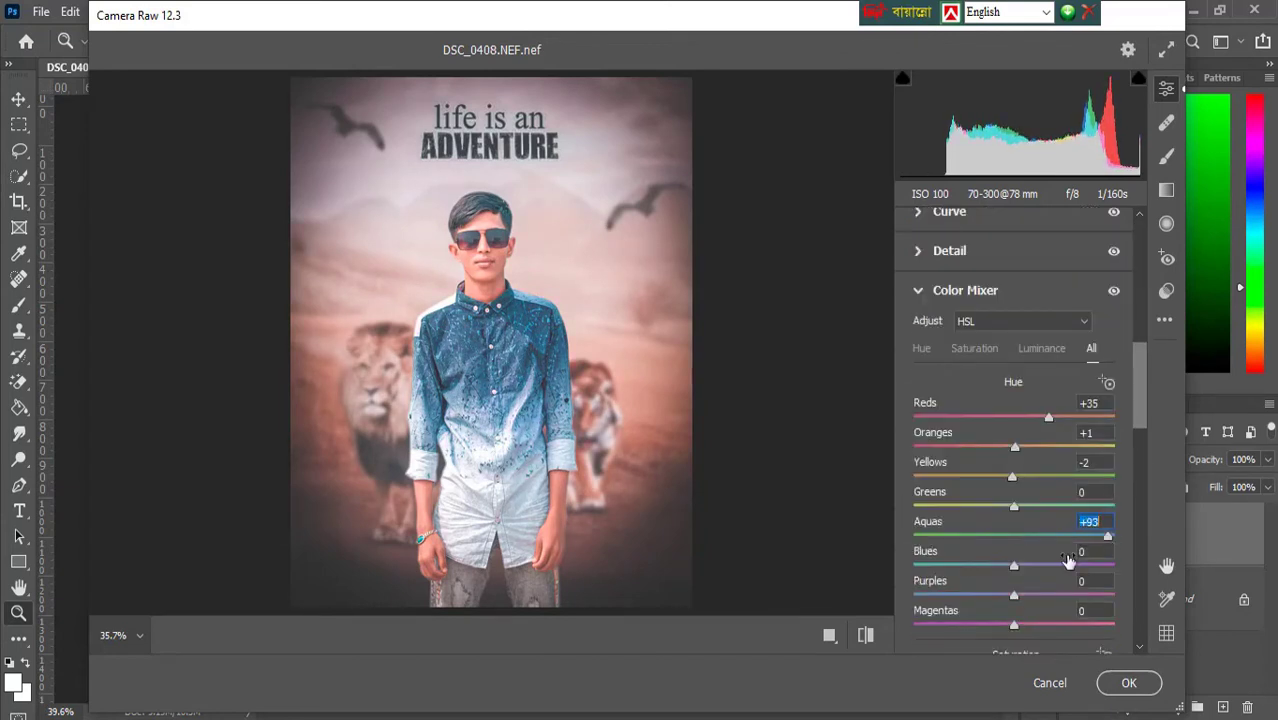
{"action": "left_click_drag", "start_coordinate": [1013, 566], "coordinate": [1022, 563]}
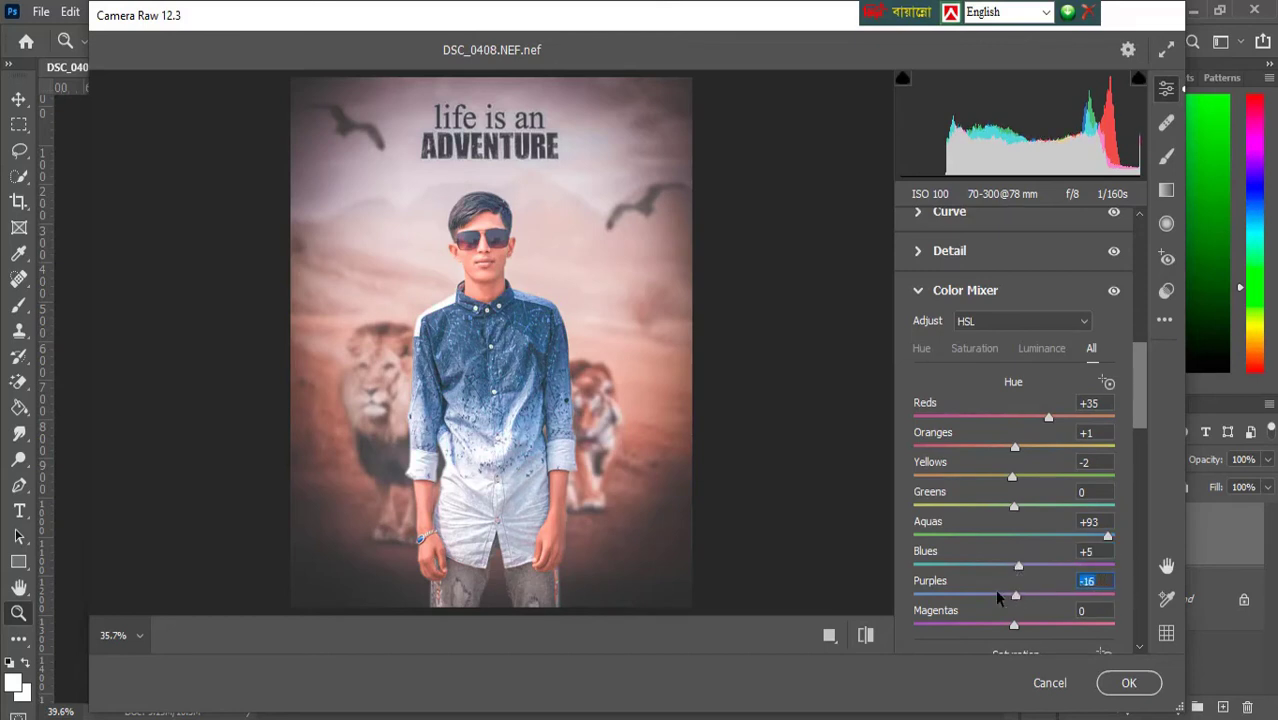
Raise the blues saturation, set the magentas luminance to -10, and apply the Camera Raw adjustments
{"action": "scroll", "coordinate": [1016, 595], "scroll_direction": "down", "scroll_amount": 6}
{"action": "left_click_drag", "start_coordinate": [973, 364], "coordinate": [1001, 383]}
{"action": "scroll", "coordinate": [1015, 410], "scroll_direction": "down", "scroll_amount": 4}
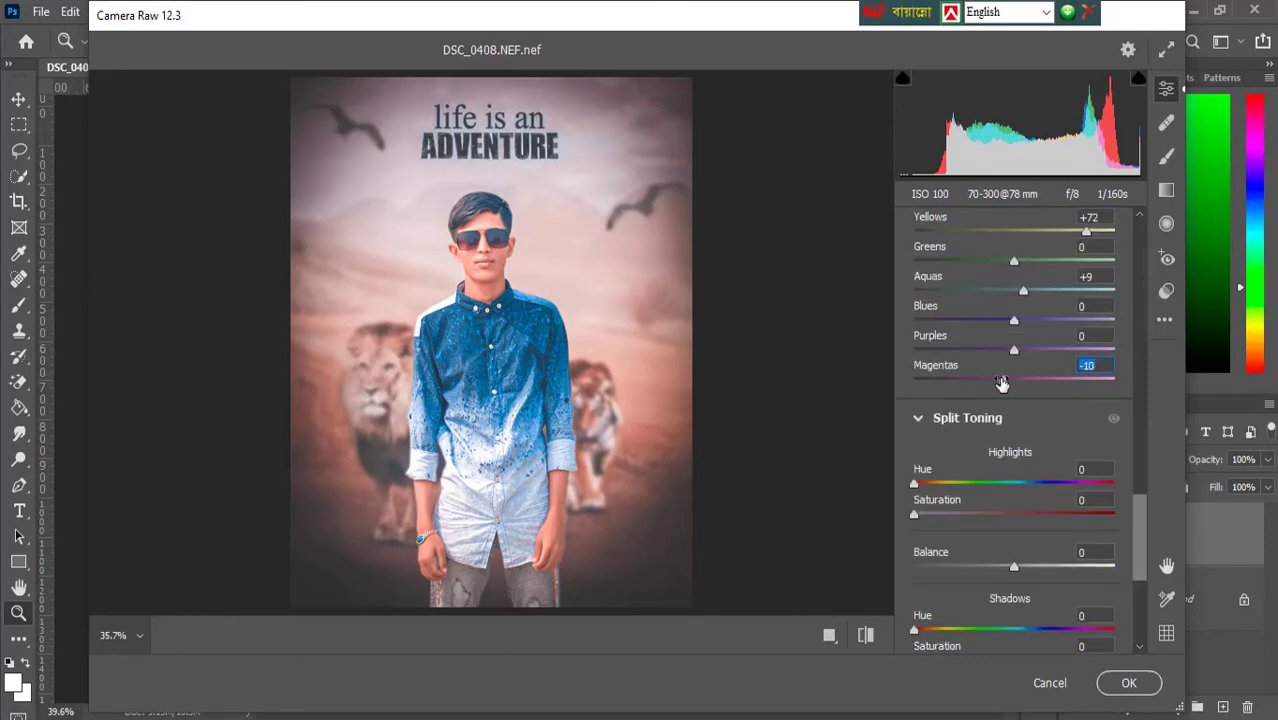
{"action": "scroll", "coordinate": [1016, 427], "scroll_direction": "down", "scroll_amount": 5}
{"action": "left_click", "coordinate": [1128, 682]}
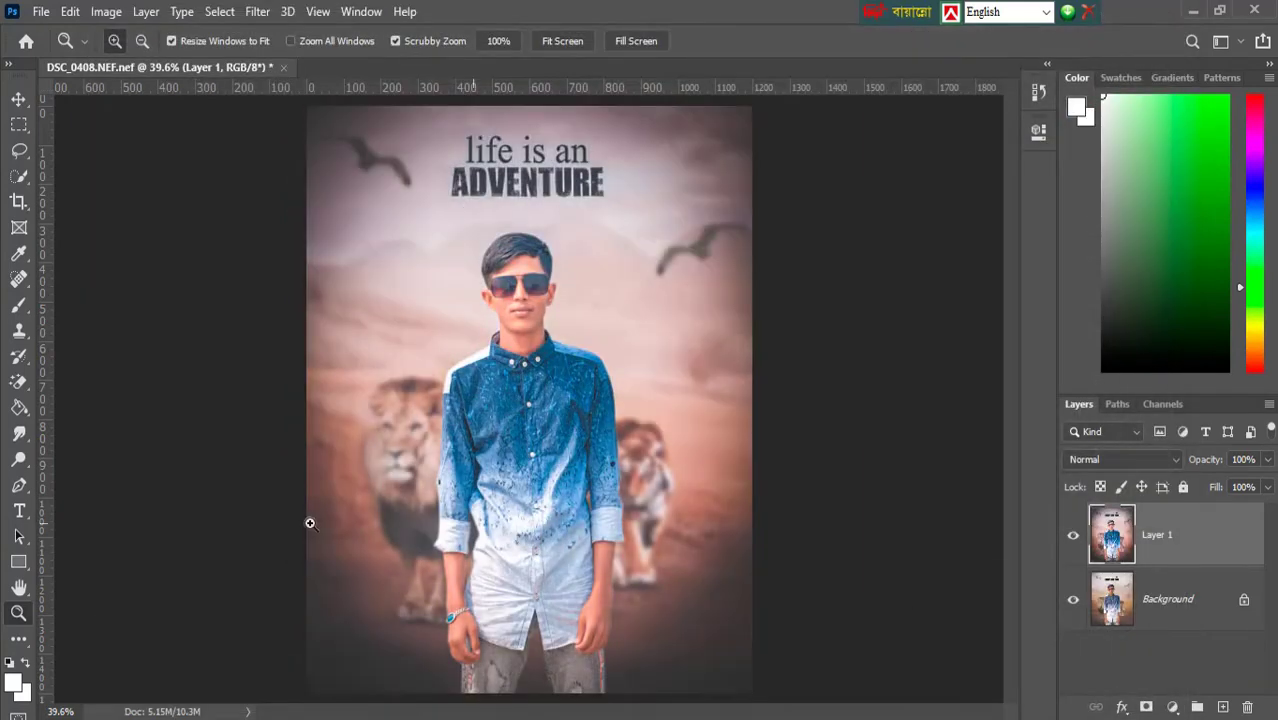
Set up the Smudge tool with the speckled 30 px brush tip at 60% strength and reduce its size to 15 px
{"action": "left_click", "coordinate": [553, 263]}
{"action": "left_click_drag", "start_coordinate": [553, 263], "coordinate": [600, 272]}
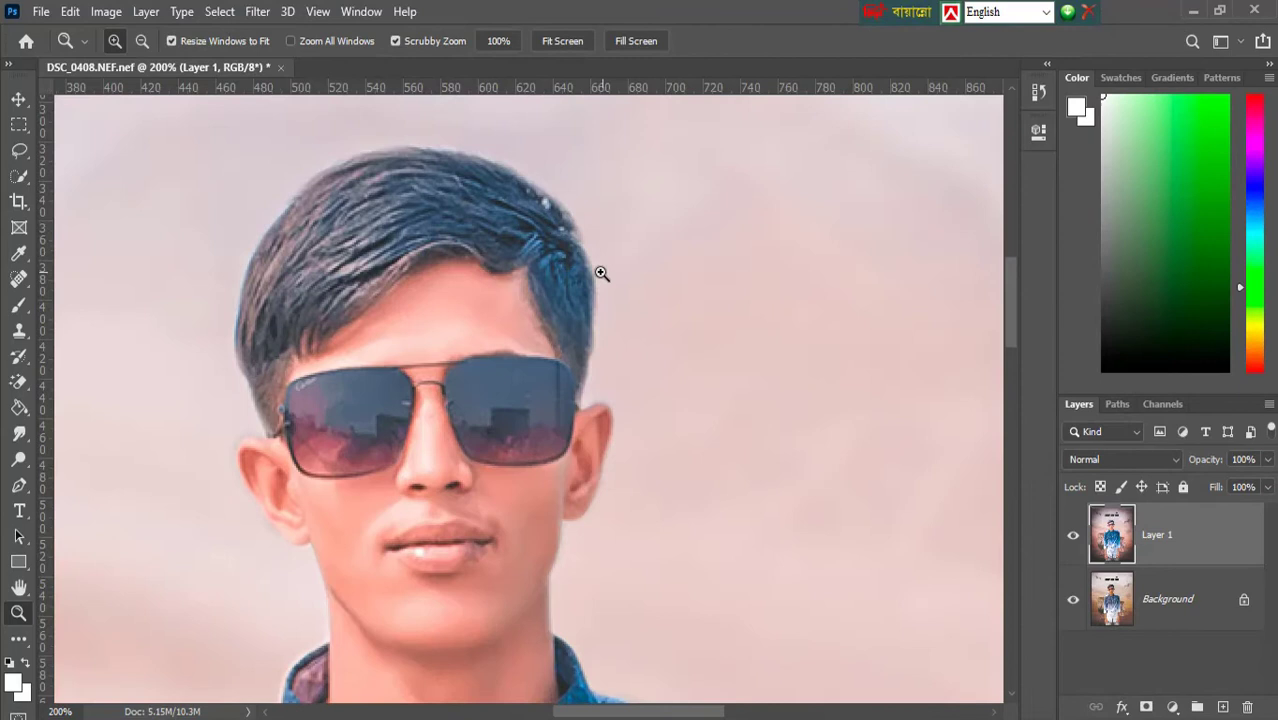
{"action": "left_click", "coordinate": [20, 430]}
{"action": "left_click", "coordinate": [135, 40]}
{"action": "left_click", "coordinate": [288, 443]}
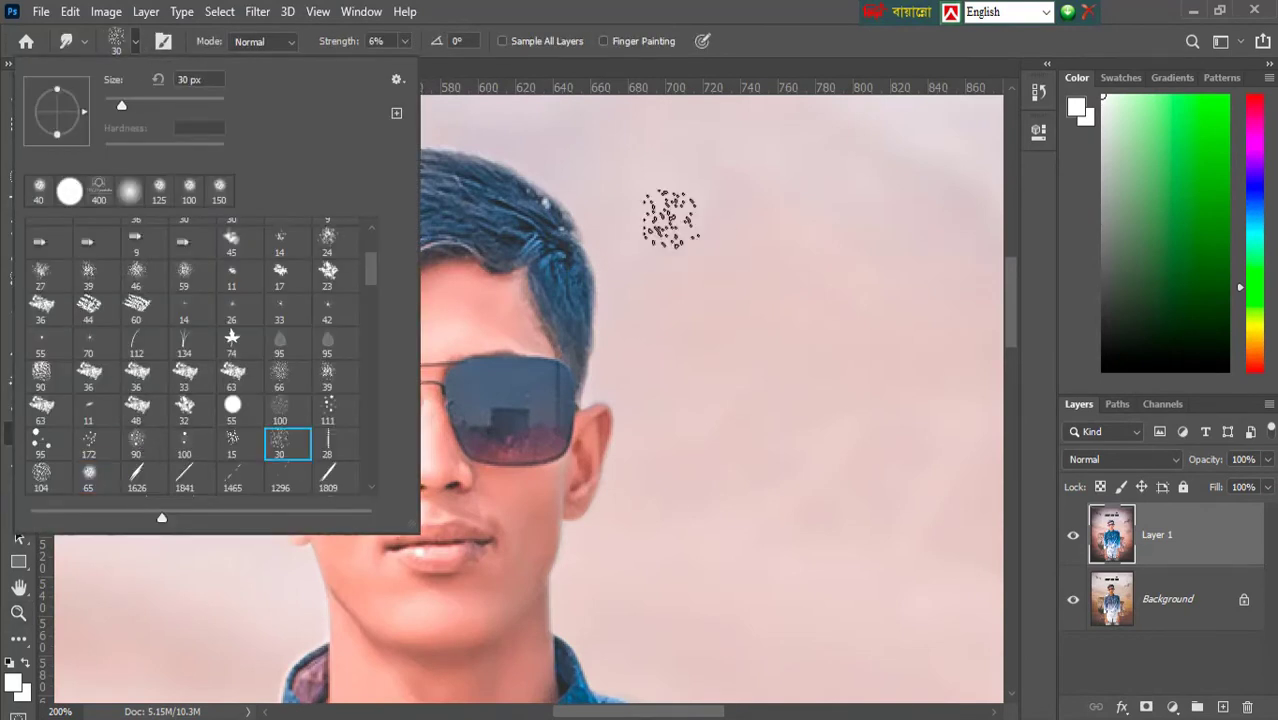
{"action": "left_click", "coordinate": [763, 51]}
{"action": "key", "text": "bracketleft"}
{"action": "key", "text": "bracketleft"}
{"action": "key", "text": "bracketleft"}
{"action": "key", "text": "bracketleft"}
{"action": "key", "text": "bracketleft"}
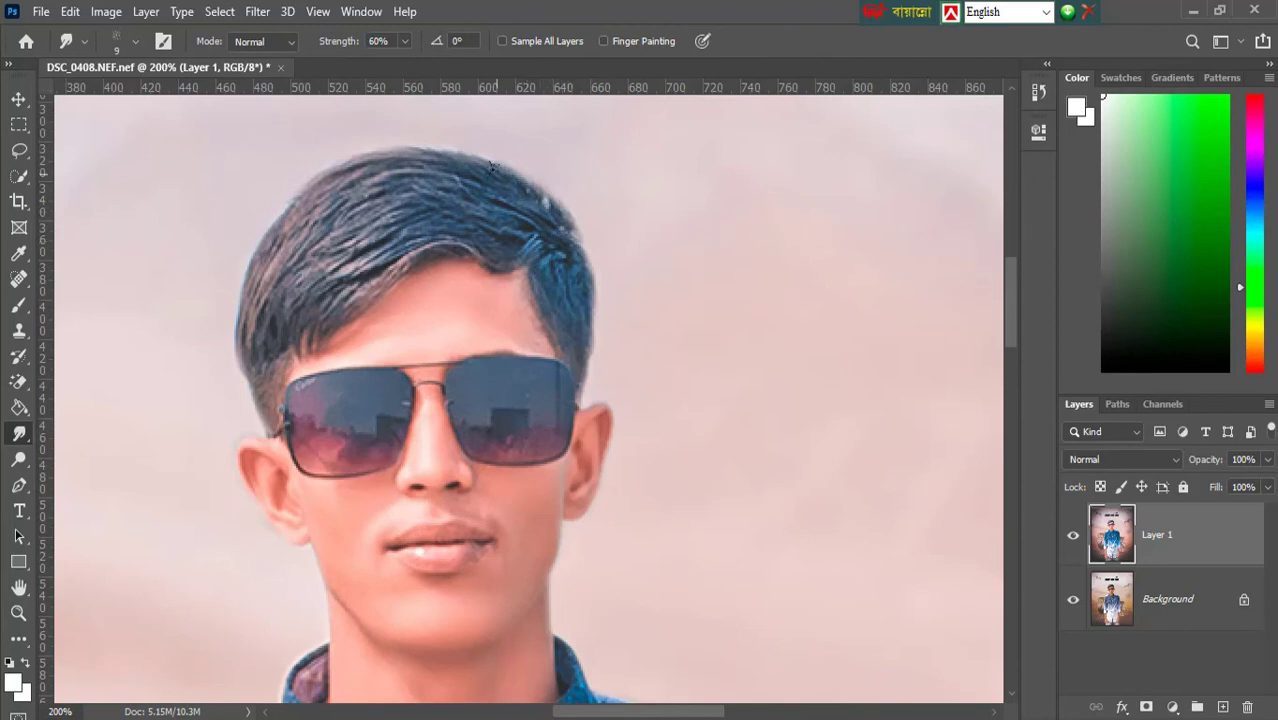
{"action": "key", "text": "bracketright"}
Smudge the man's hair along its strands, from the top and fringe down to the side edge, into soft smooth locks
{"action": "scroll", "coordinate": [475, 170], "scroll_direction": "up", "scroll_amount": 2}
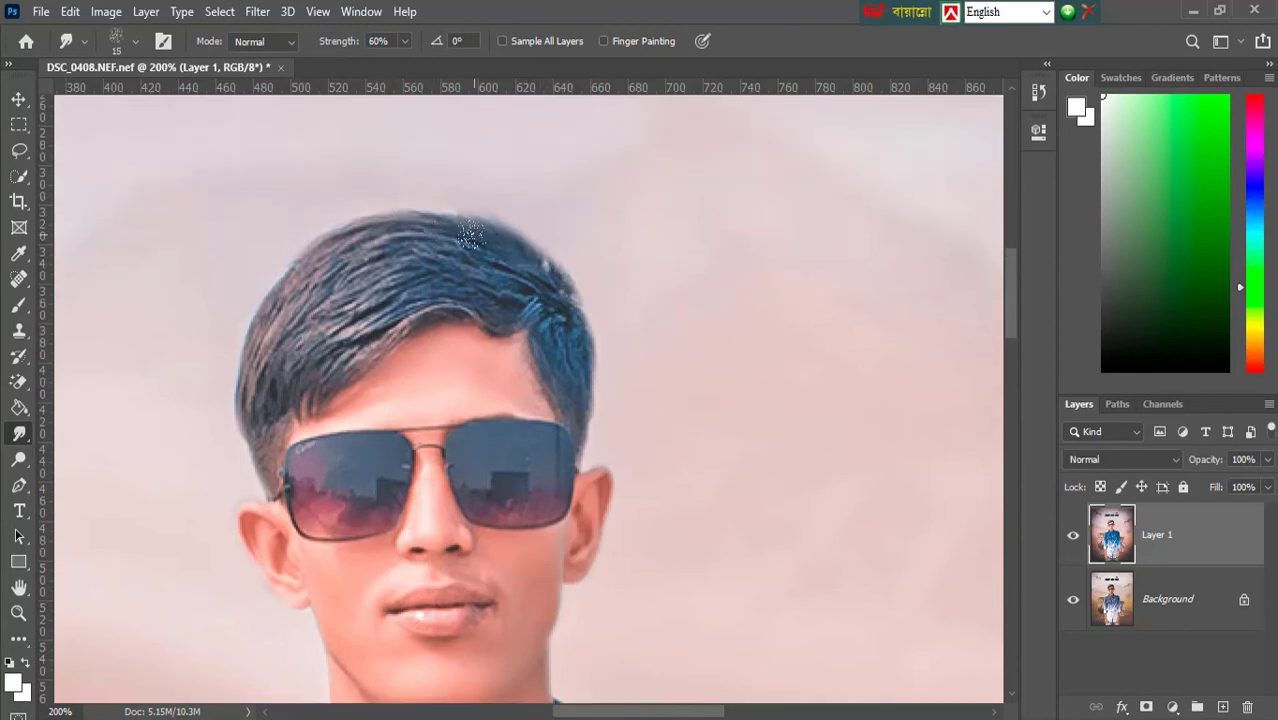
{"action": "mouse_move", "coordinate": [395, 230]}
{"action": "left_mouse_down"}
{"action": "mouse_move", "coordinate": [284, 265]}
{"action": "mouse_move", "coordinate": [261, 309]}
{"action": "left_mouse_up"}
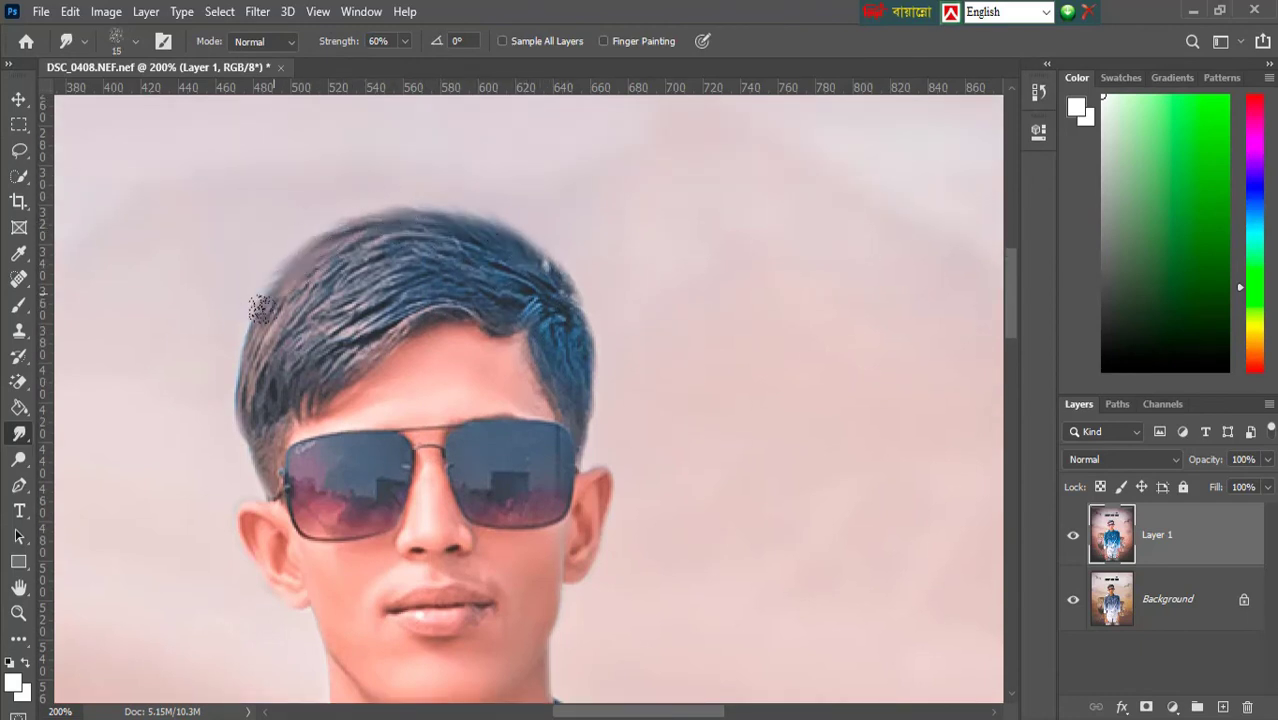
{"action": "mouse_move", "coordinate": [527, 275]}
{"action": "left_mouse_down"}
{"action": "mouse_move", "coordinate": [465, 247]}
{"action": "mouse_move", "coordinate": [365, 246]}
{"action": "left_mouse_up"}
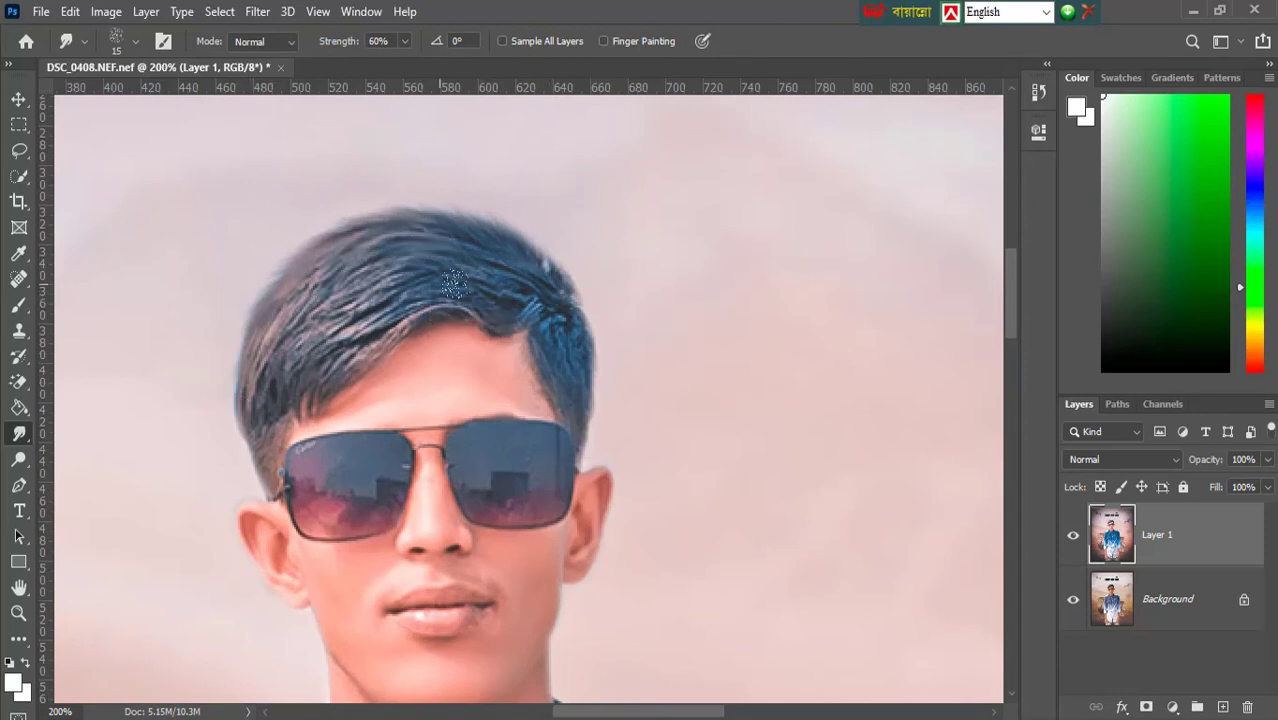
{"action": "left_click_drag", "start_coordinate": [507, 324], "coordinate": [381, 337]}
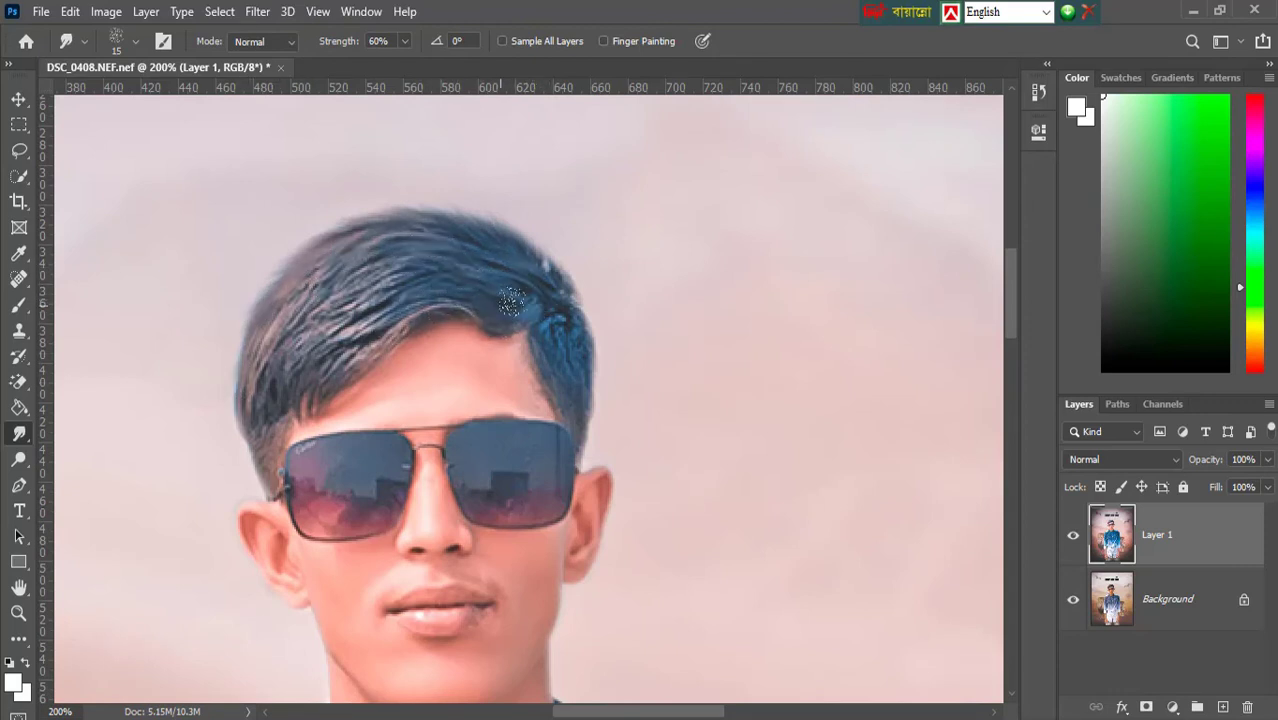
{"action": "left_click_drag", "start_coordinate": [376, 277], "coordinate": [264, 361]}
{"action": "mouse_move", "coordinate": [392, 320]}
{"action": "left_mouse_down"}
{"action": "mouse_move", "coordinate": [332, 366]}
{"action": "mouse_move", "coordinate": [312, 348]}
{"action": "left_mouse_up"}
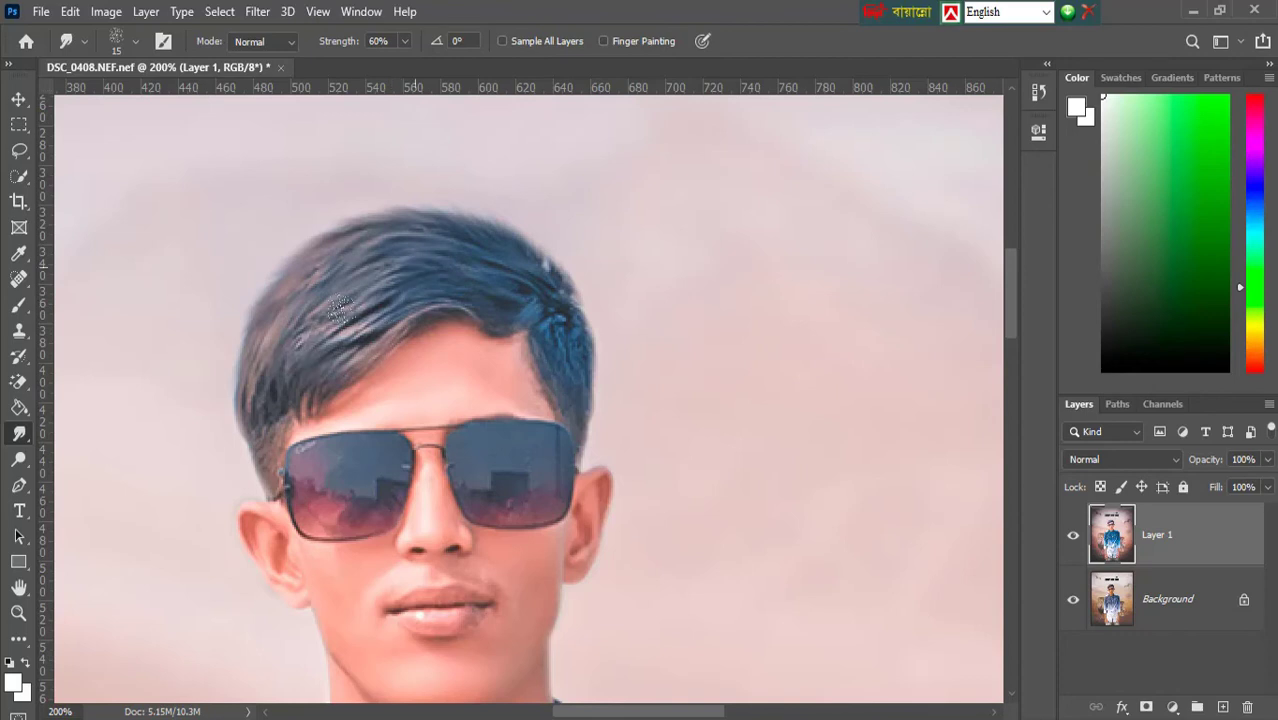
{"action": "left_click_drag", "start_coordinate": [252, 320], "coordinate": [235, 390]}
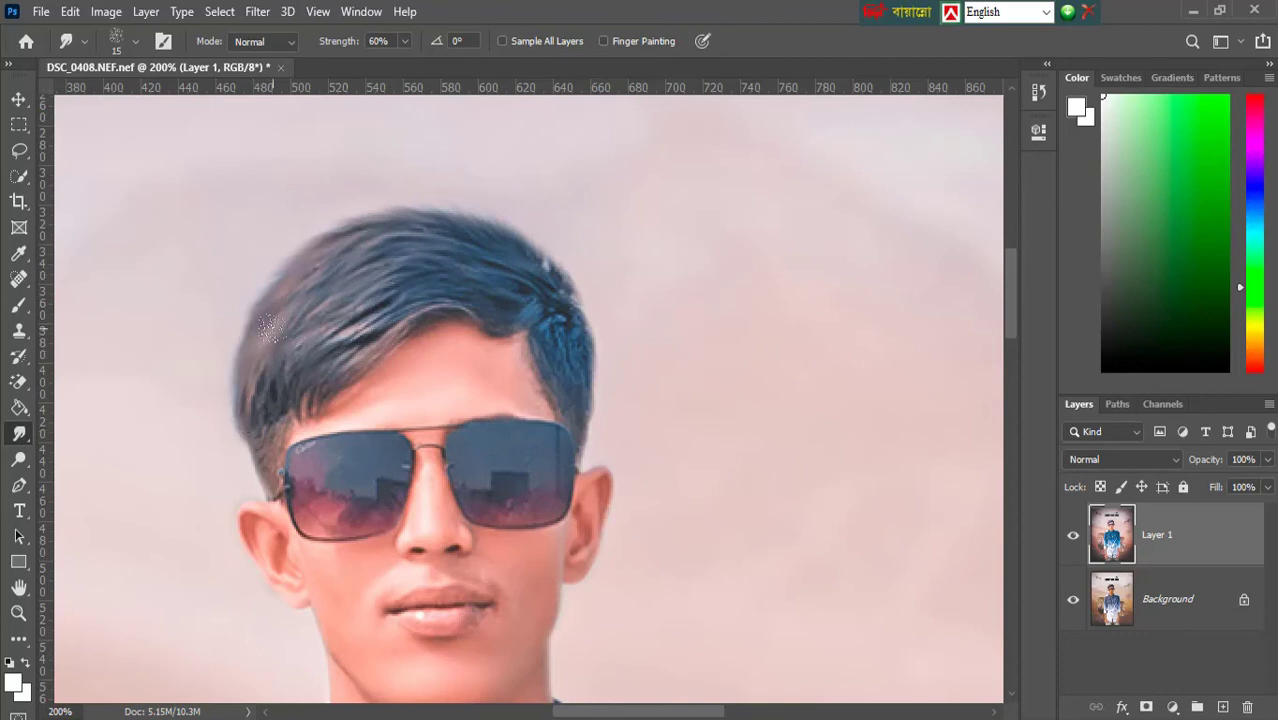
Smudge the hair around the parting and crown outward, covering the light specks and feathering the upper hairline
{"action": "scroll", "coordinate": [565, 290], "scroll_direction": "down", "scroll_amount": 2}
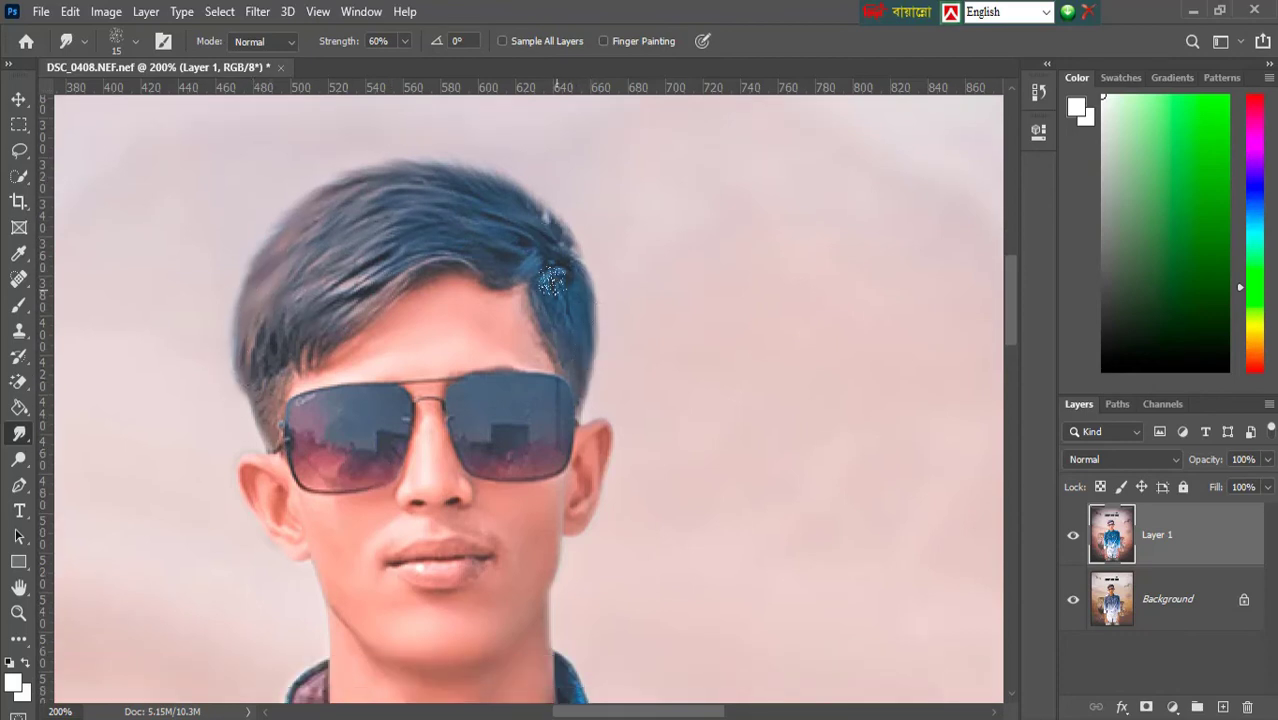
{"action": "mouse_move", "coordinate": [568, 265]}
{"action": "left_mouse_down"}
{"action": "mouse_move", "coordinate": [567, 175]}
{"action": "mouse_move", "coordinate": [522, 157]}
{"action": "left_mouse_up"}
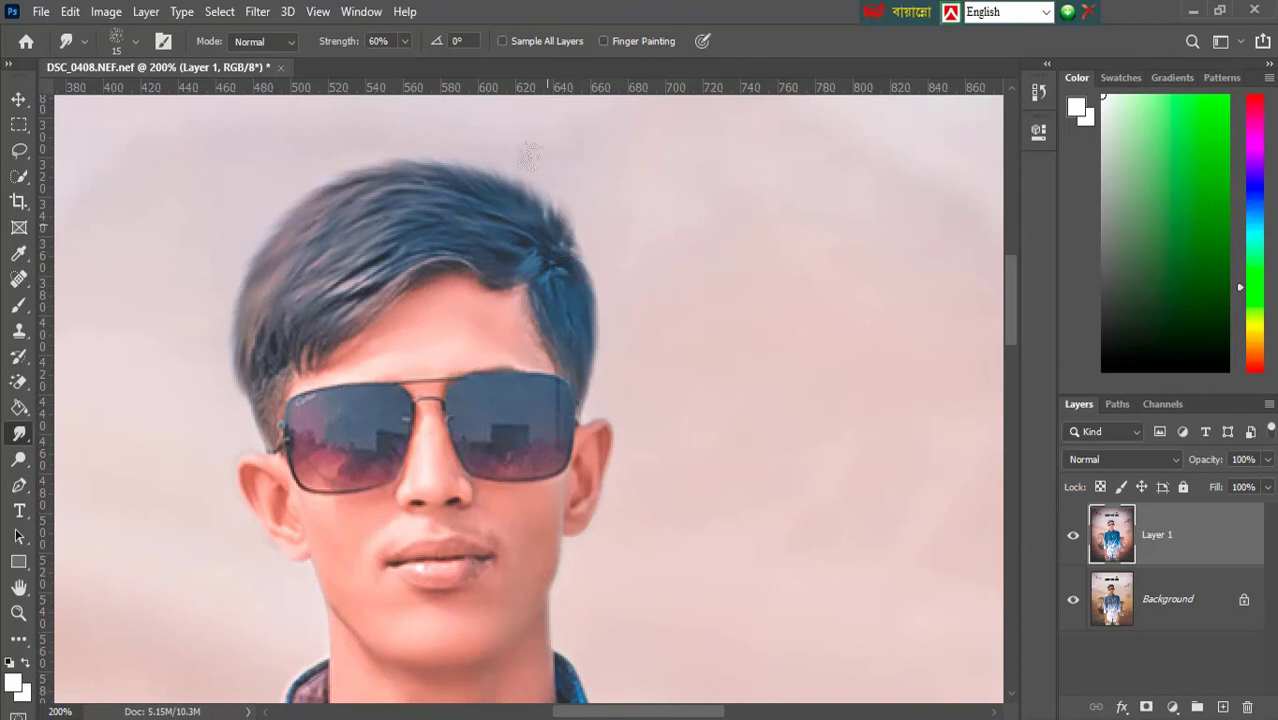
{"action": "left_click_drag", "start_coordinate": [547, 222], "coordinate": [341, 141]}
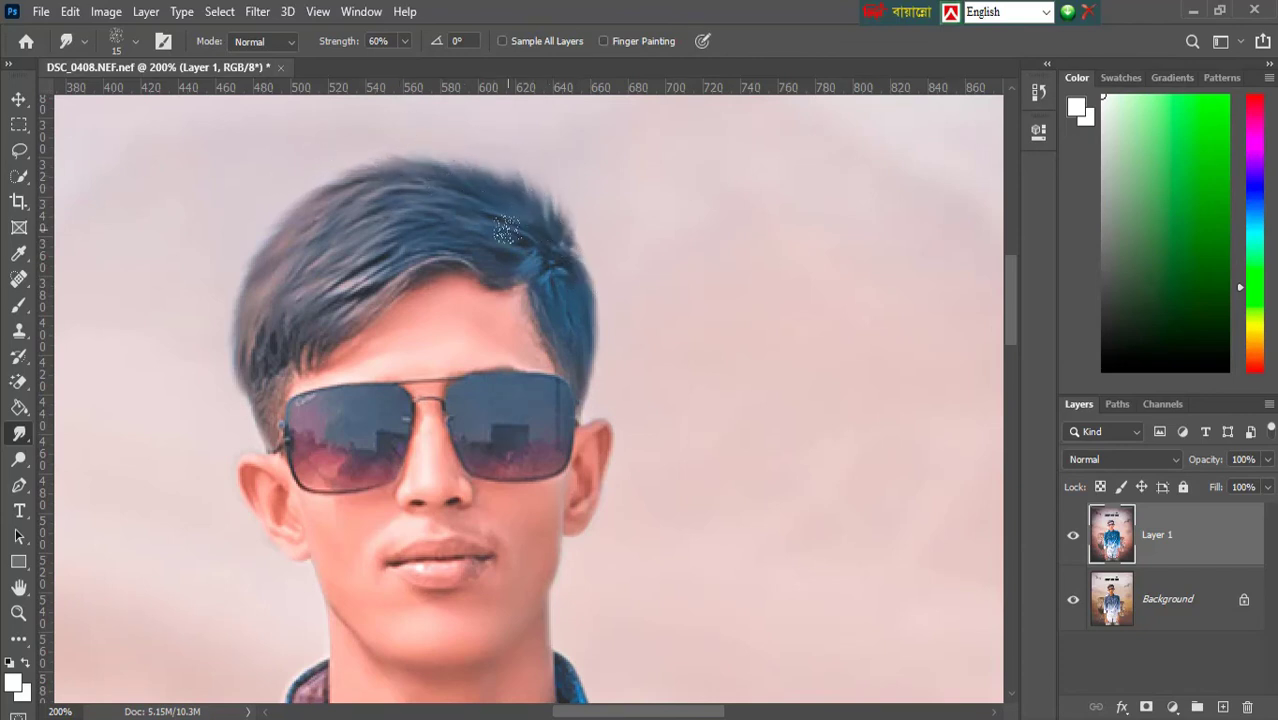
{"action": "mouse_move", "coordinate": [455, 160]}
{"action": "left_mouse_down"}
{"action": "mouse_move", "coordinate": [435, 192]}
{"action": "mouse_move", "coordinate": [269, 185]}
{"action": "mouse_move", "coordinate": [245, 204]}
{"action": "mouse_move", "coordinate": [305, 232]}
{"action": "left_mouse_up"}
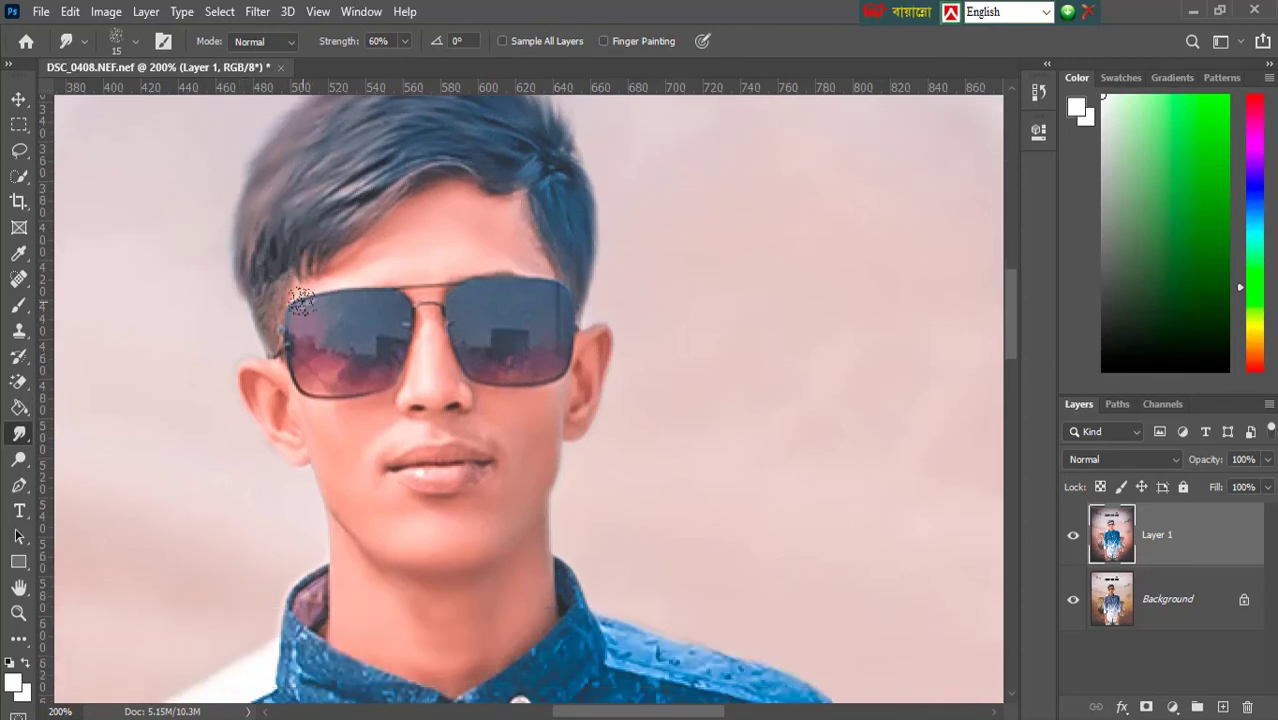
Stamp the white MH production logo brush at 175 px in the lower-left corner of the photo
{"action": "scroll", "coordinate": [62, 572], "scroll_direction": "down", "scroll_amount": 5}
{"action": "left_click", "coordinate": [18, 612]}
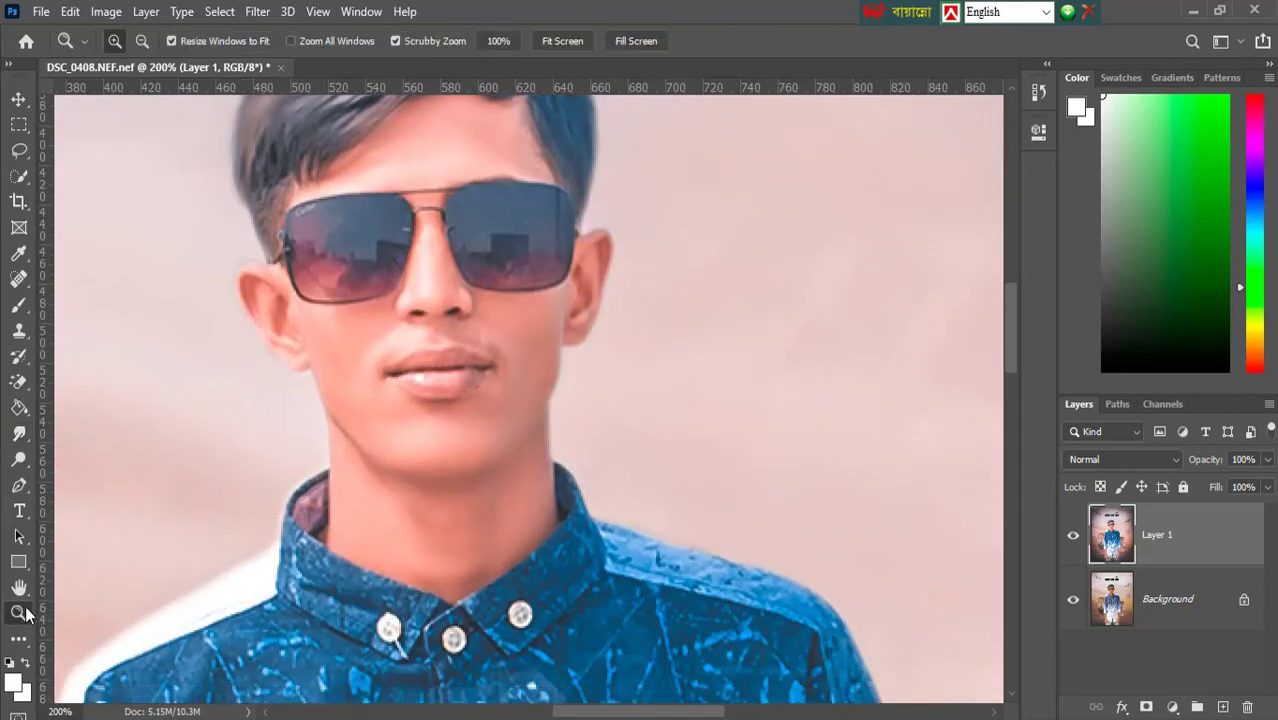
{"action": "key", "text": "ctrl+0"}
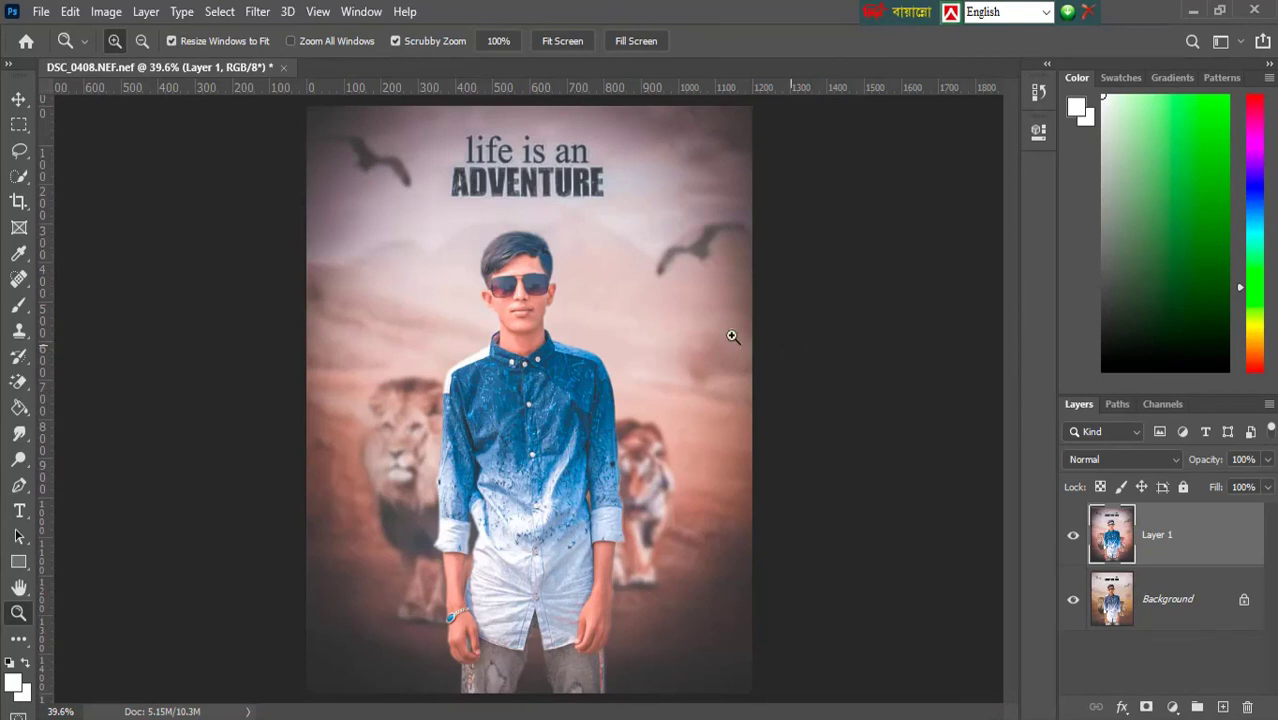
{"action": "left_click", "coordinate": [18, 305]}
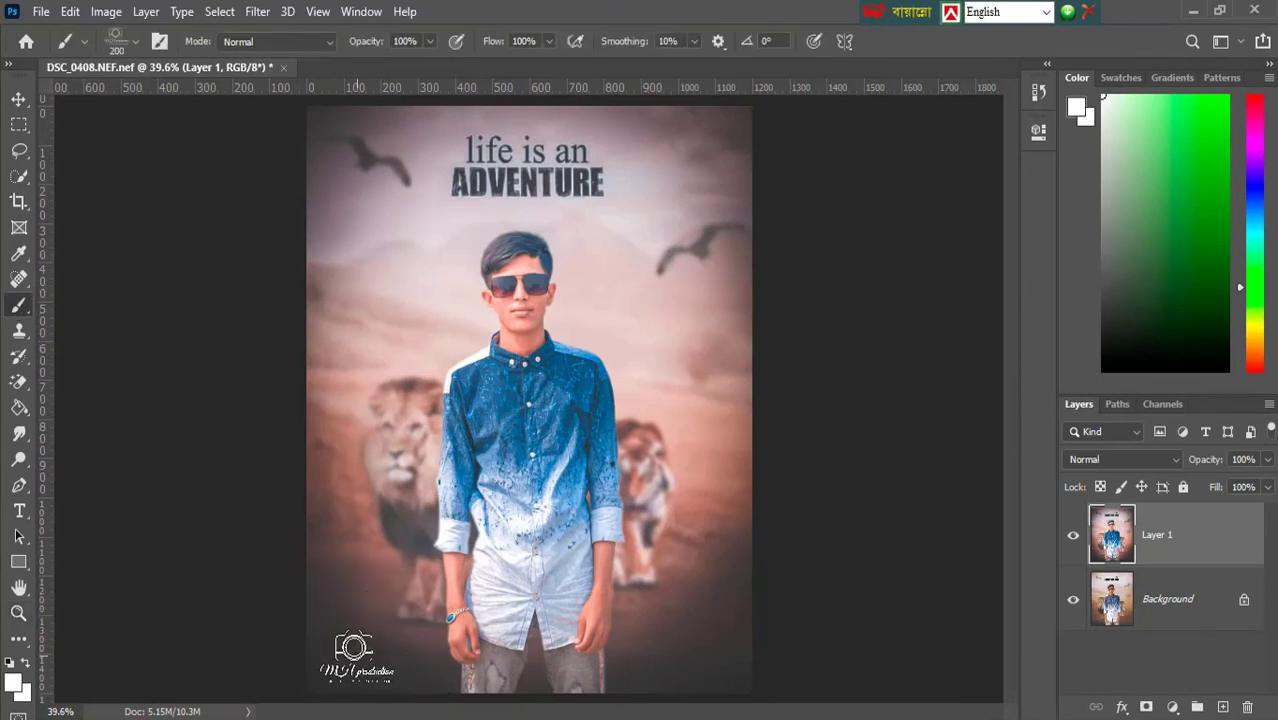
{"action": "left_click", "coordinate": [355, 659]}
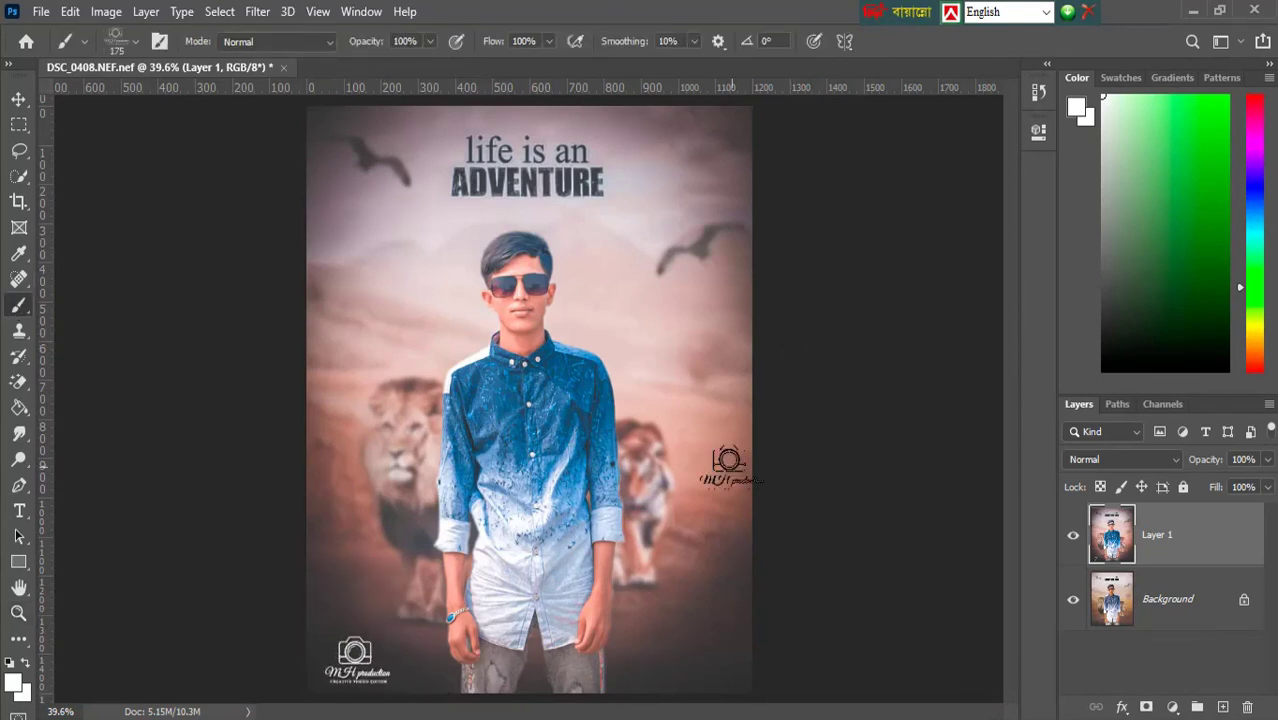